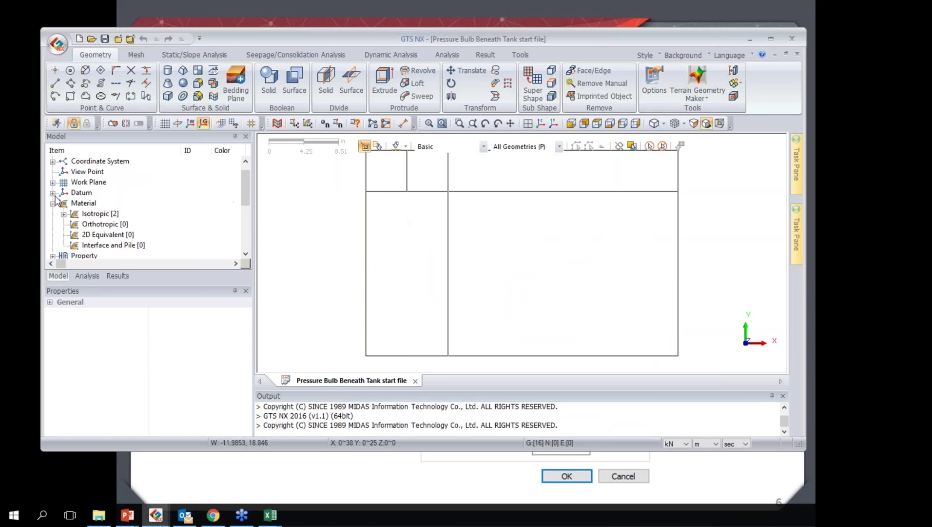
- Uncover the PowerPoint slideshow behind the modelling window and advance it to the Materials and Properties slide
scroll(456, 180, "down", 2)
scroll(468, 180, "up", 1)
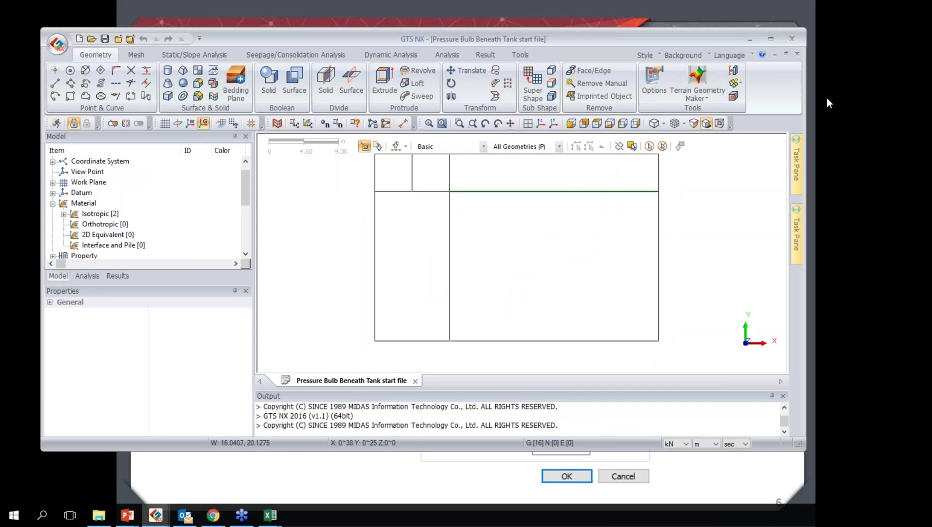
left_click_drag(808, 97, 437, 97)
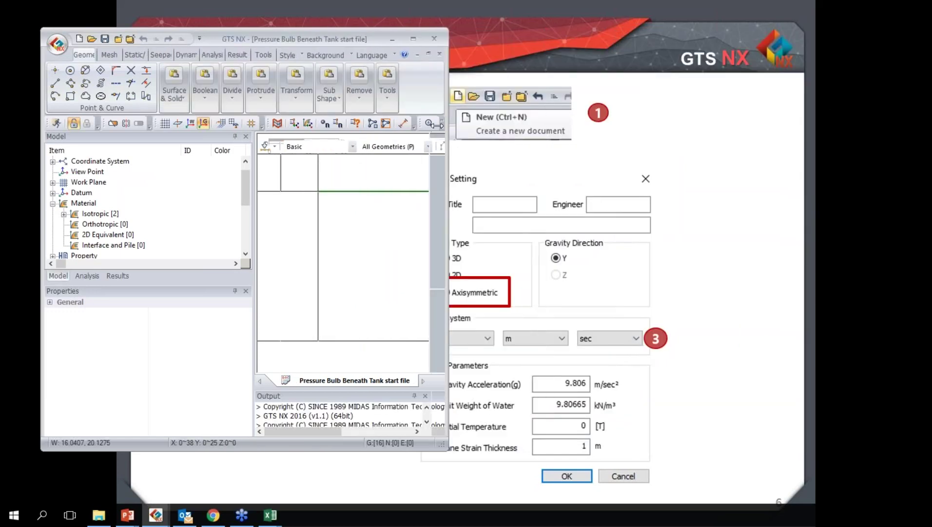
left_click_drag(342, 41, 289, 83)
left_click_drag(385, 141, 638, 140)
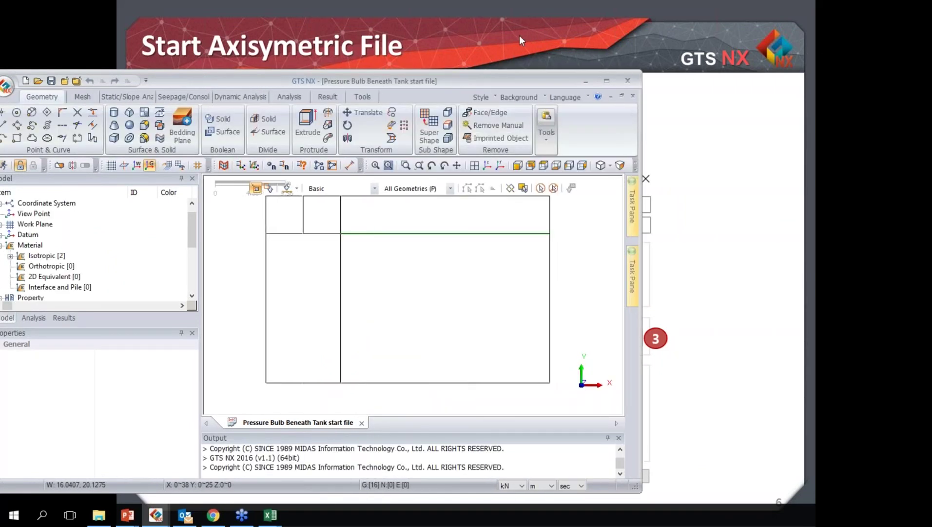
left_click(519, 35)
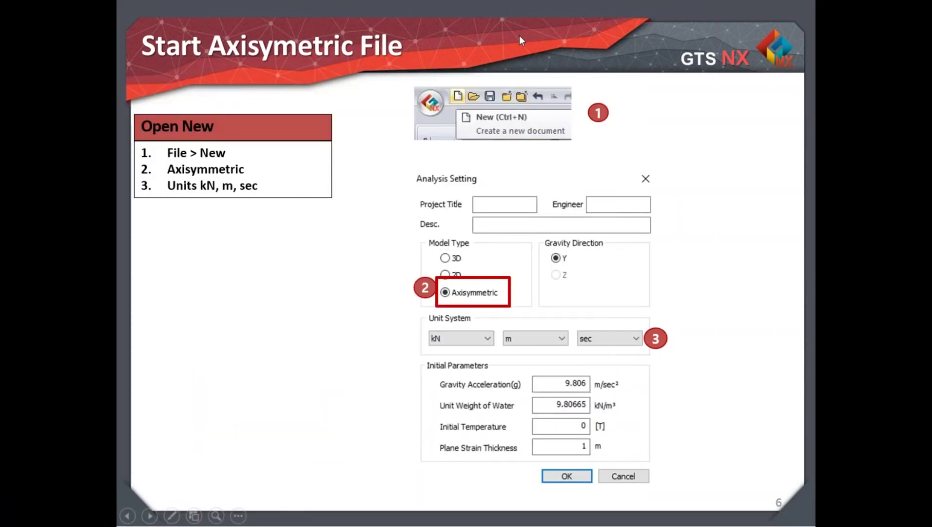
left_click(519, 35)
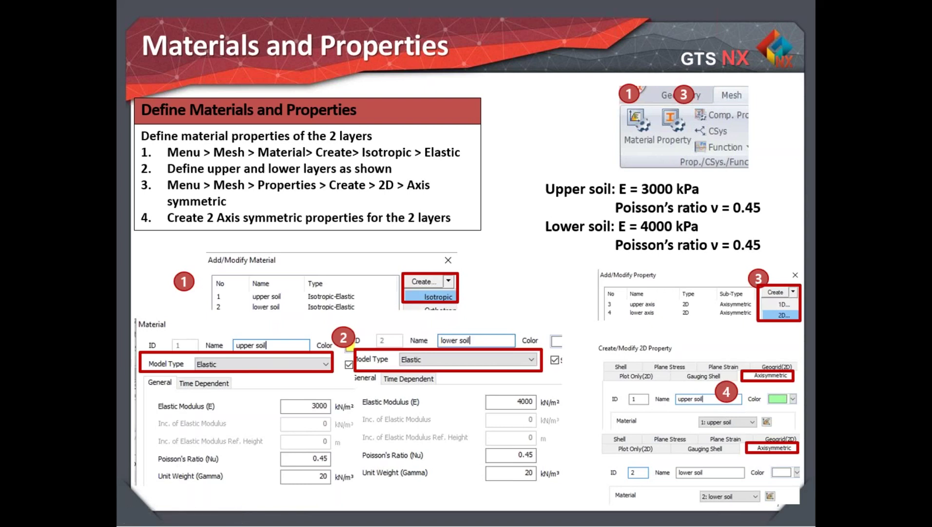
- Switch back to GTS NX, then reposition and widen its window so the full ribbon fits
key("alt+Tab")
left_click_drag(443, 69, 513, 42)
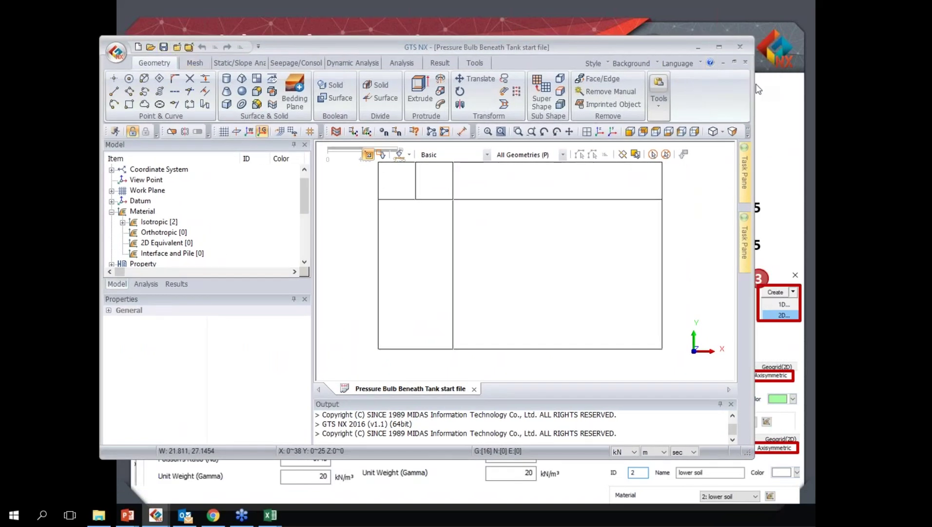
left_click_drag(755, 88, 852, 88)
- Open the list of defined materials and look at the upper soil and lower soil entries
left_click(194, 62)
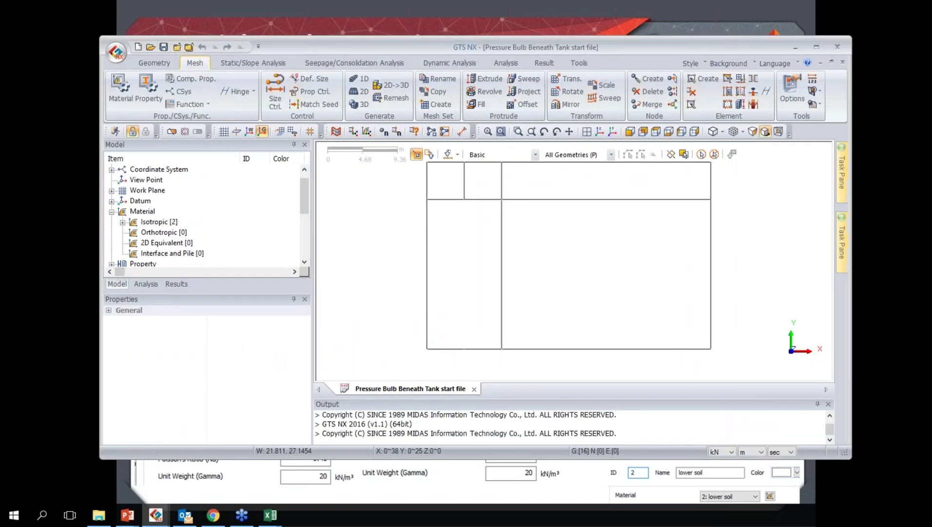
left_click(128, 86)
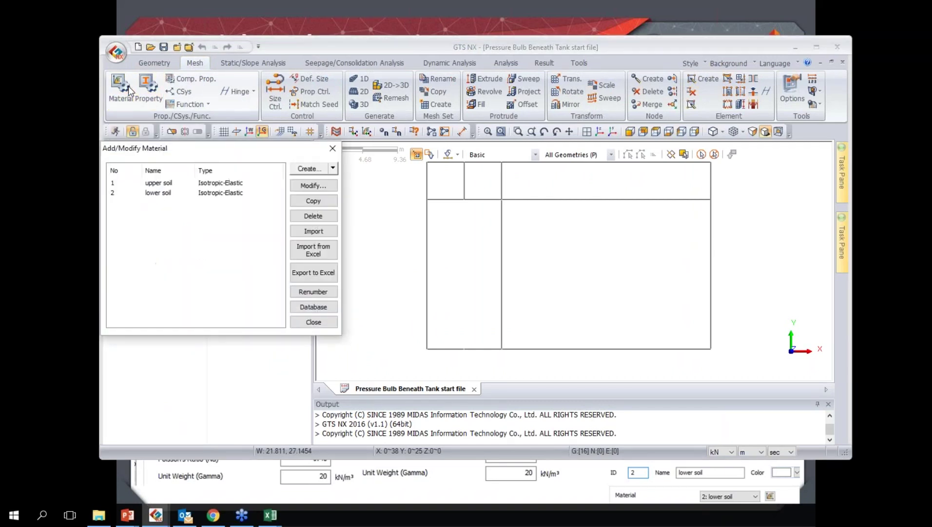
left_click(211, 182)
left_click(218, 191)
left_click(218, 182)
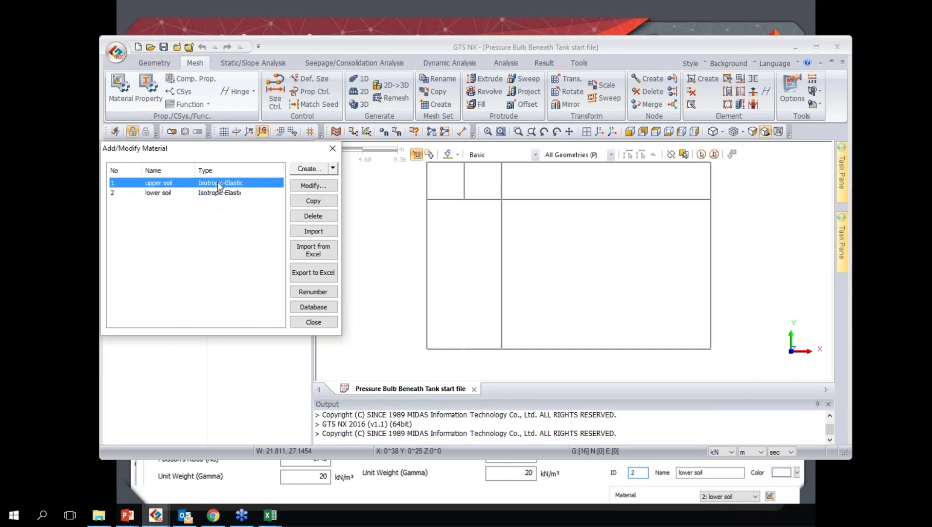
- Start creating an isotropic material and choose Elastic as its model type
left_click(334, 167)
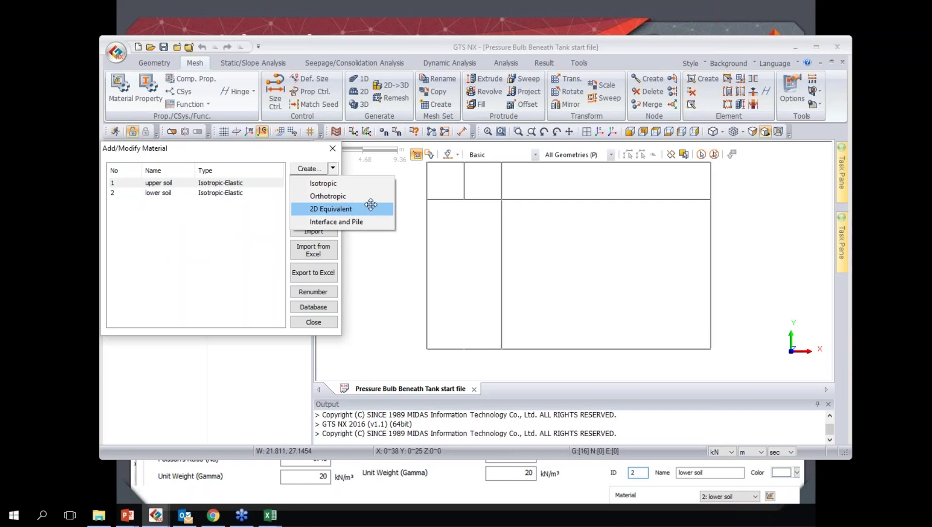
left_click(337, 184)
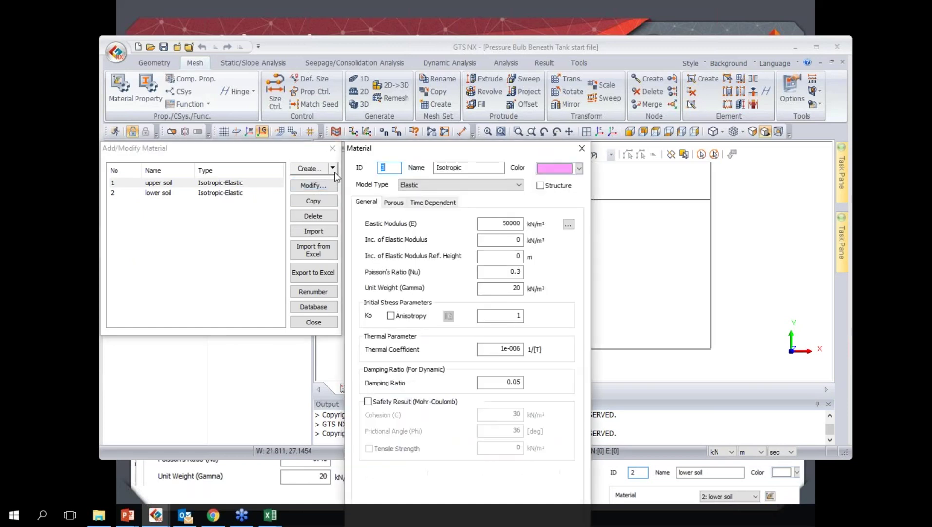
left_click_drag(404, 90, 413, 44)
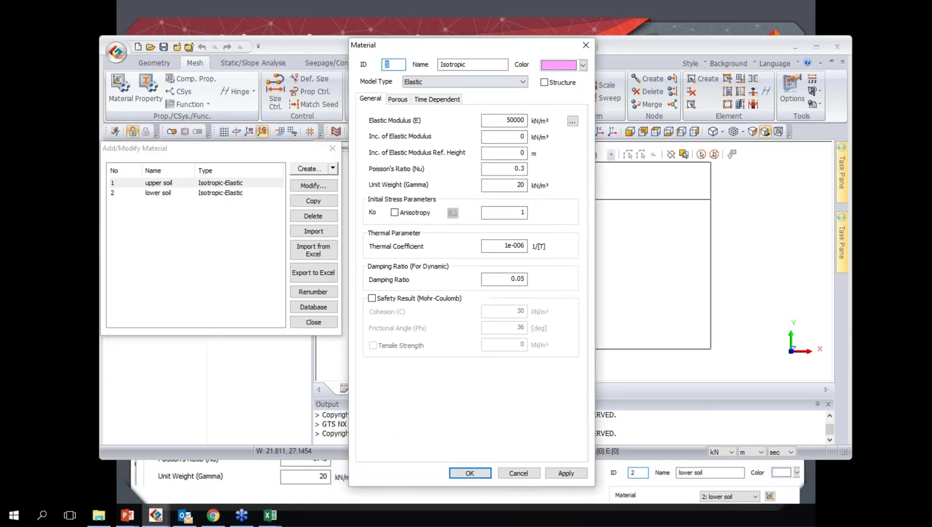
left_click(439, 82)
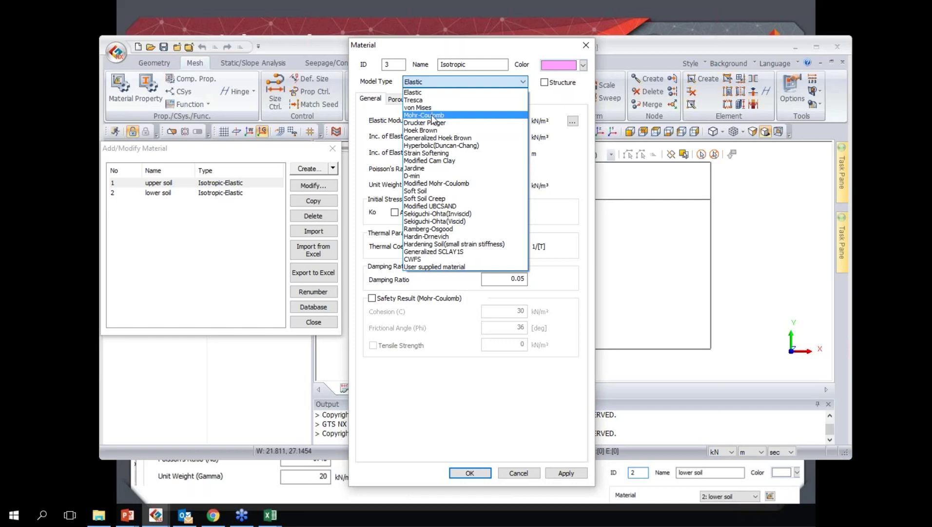
left_click(428, 92)
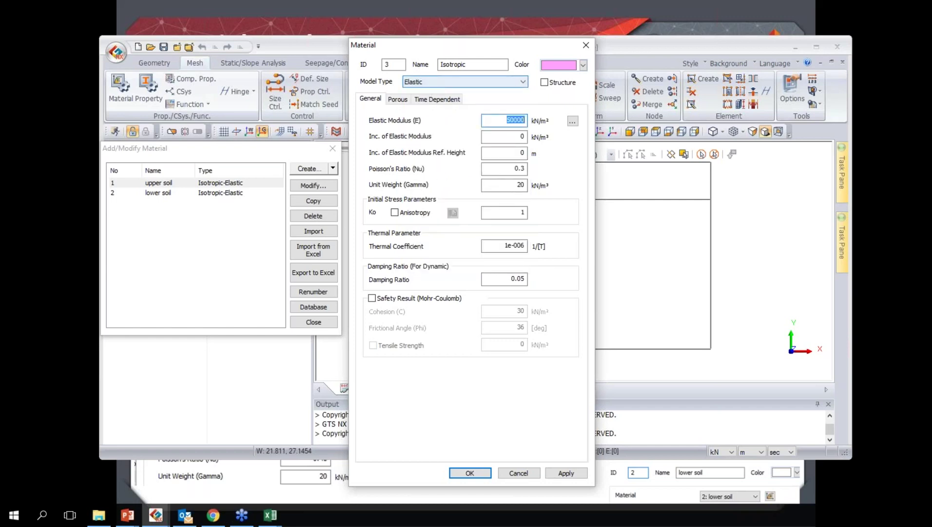
- Look at the new material's porous parameters, enable its Structure option, and discard the material
left_click(398, 101)
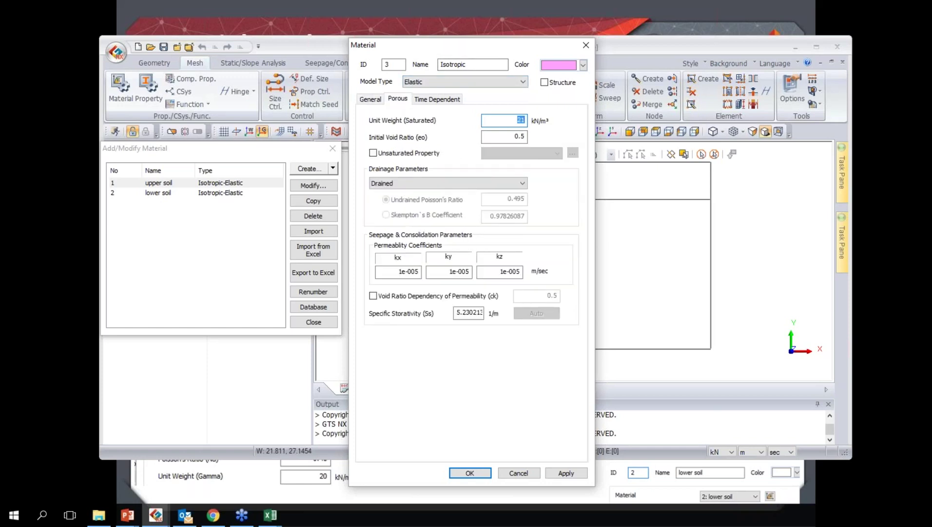
left_click(544, 83)
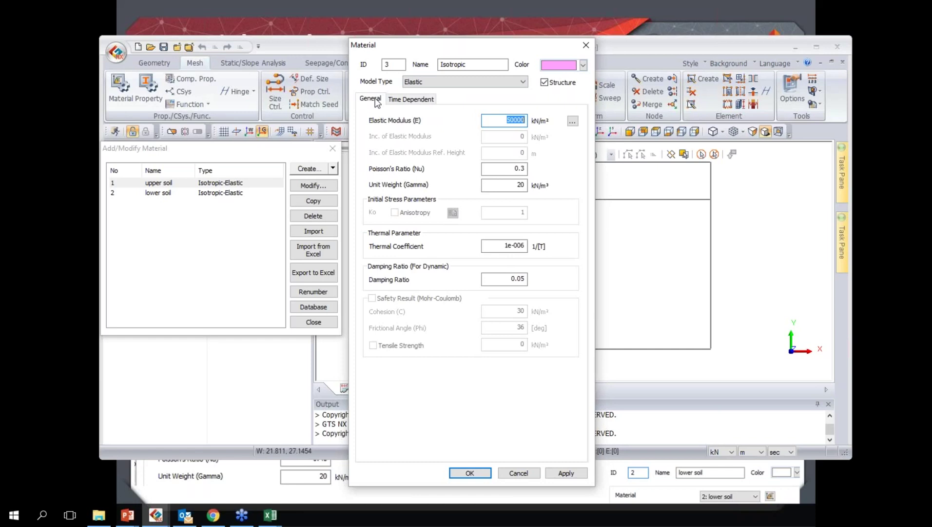
left_click(508, 119)
left_click(508, 185)
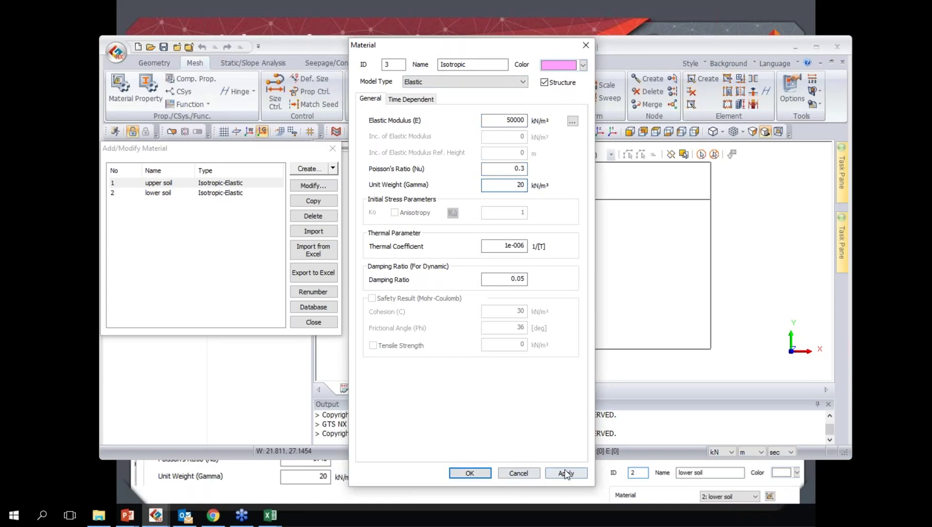
double_click(448, 65)
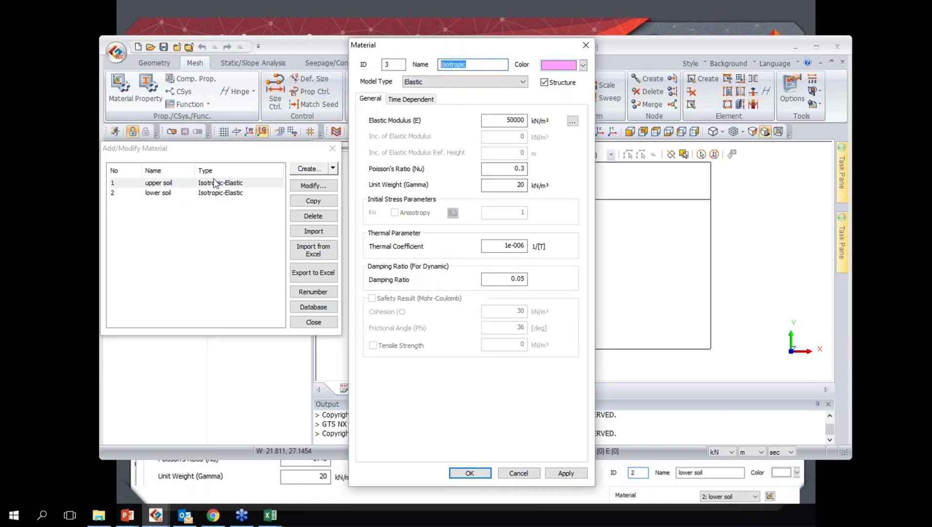
left_click(585, 45)
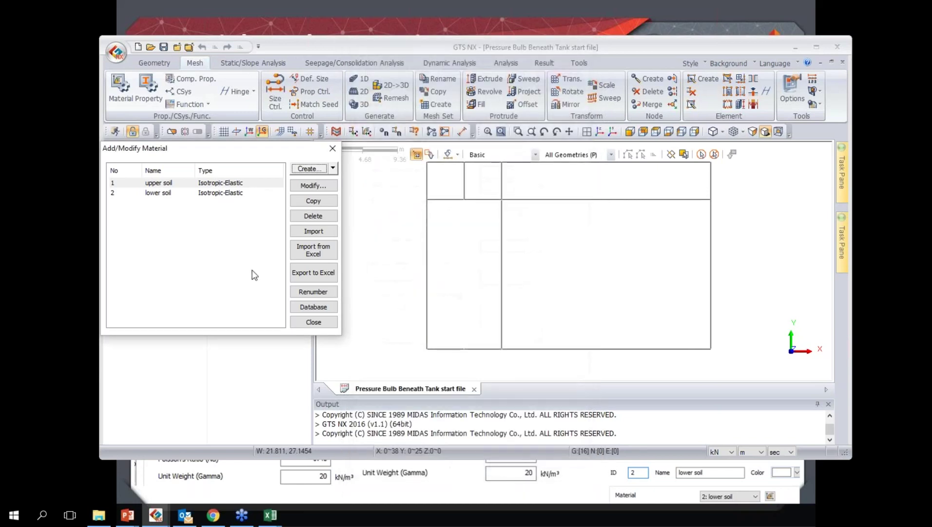
- Inspect the upper soil material's parameters without changing them and consult the Materials and Properties slide
left_click(193, 183)
left_click(313, 186)
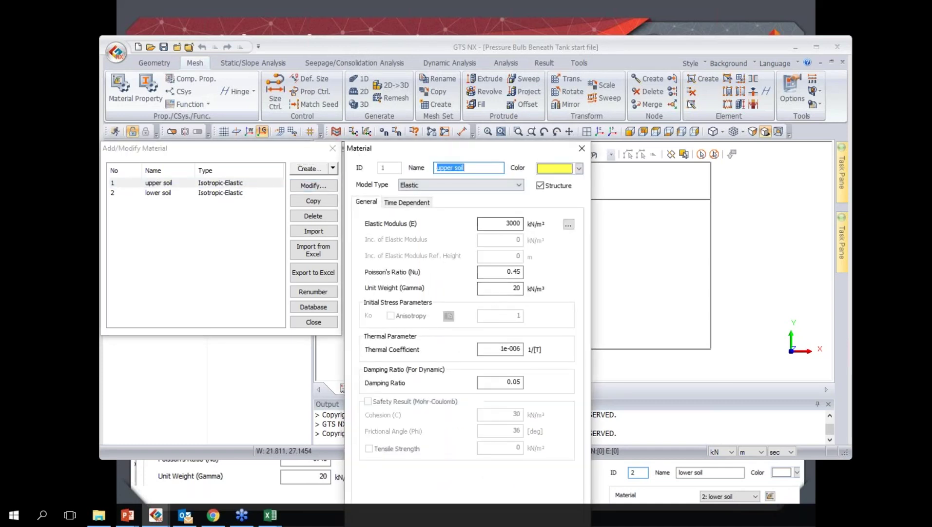
left_click(582, 147)
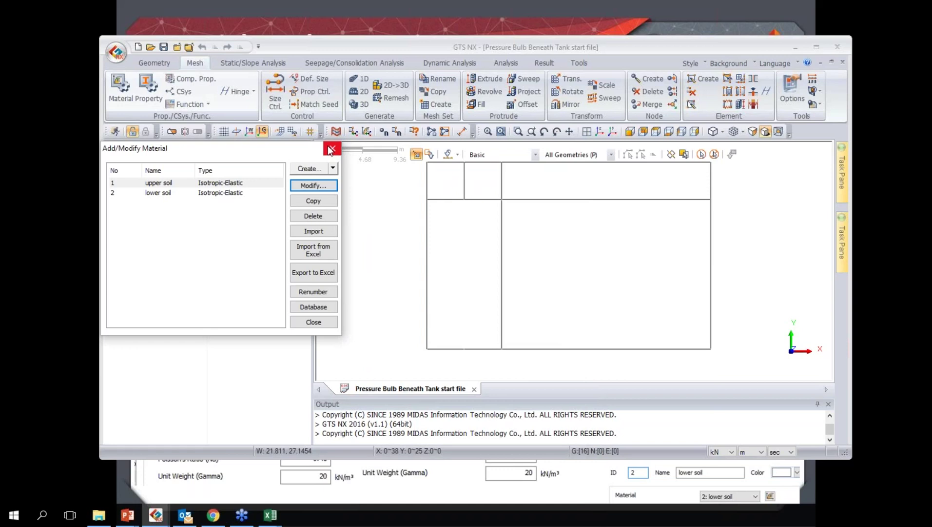
left_click(331, 149)
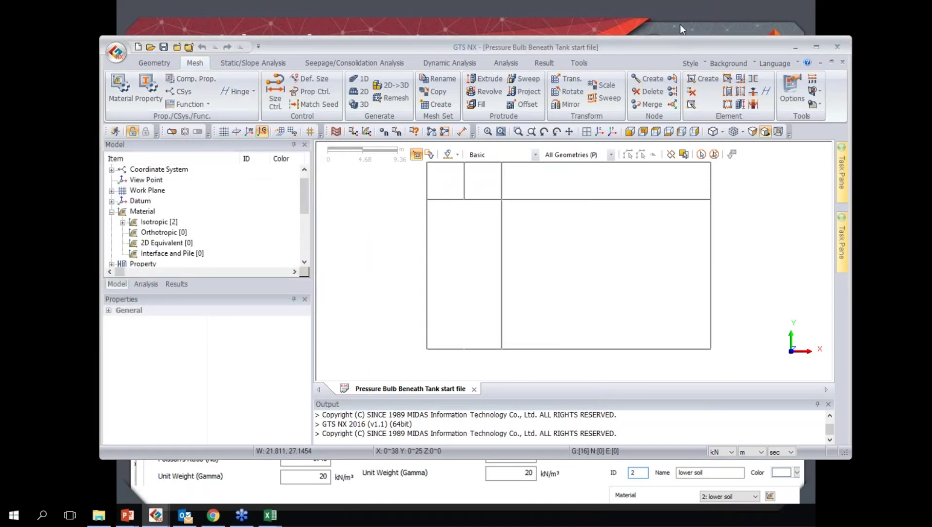
key("alt+Tab")
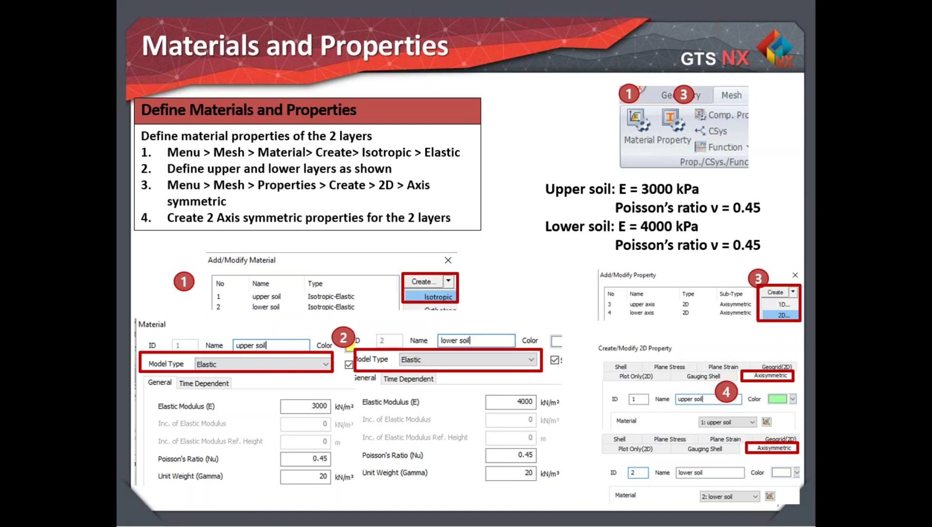
key("alt+Tab")
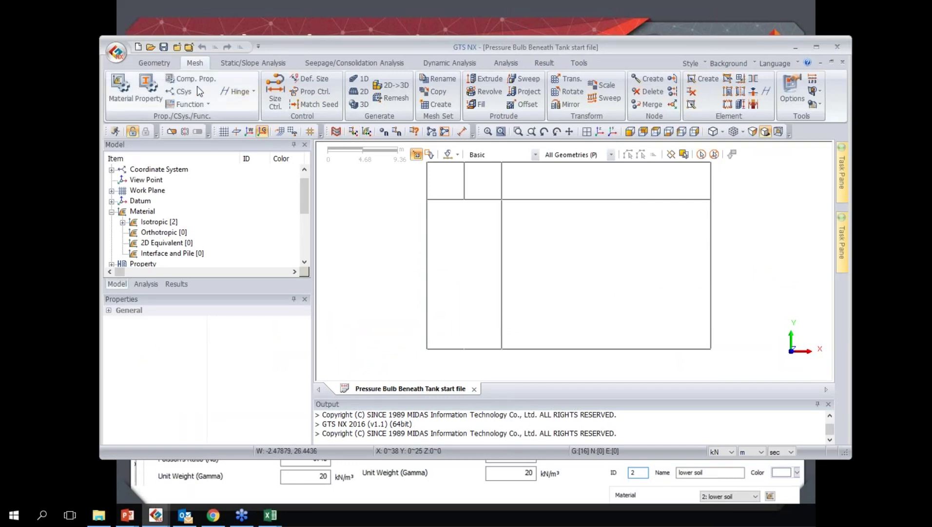
- Start a 2D axisymmetric property using the upper soil material, and discard it without creating it
left_click(144, 95)
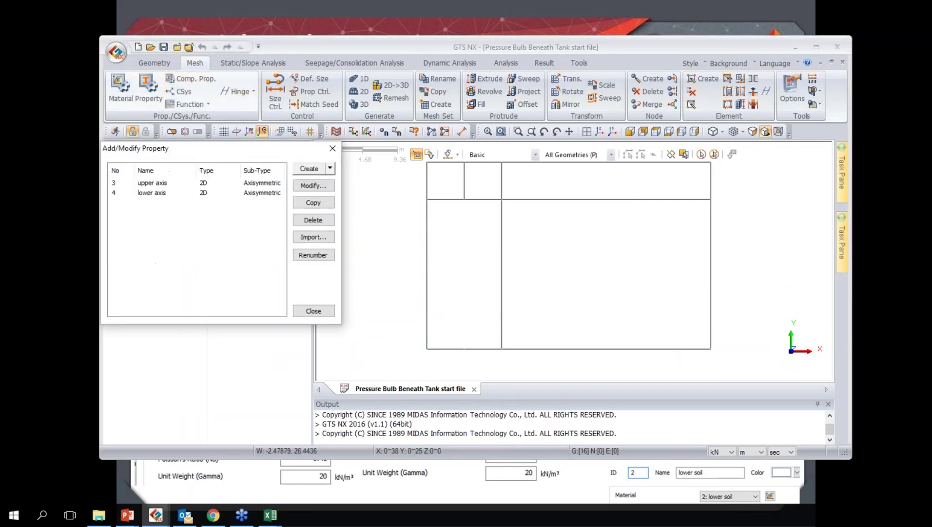
left_click(330, 168)
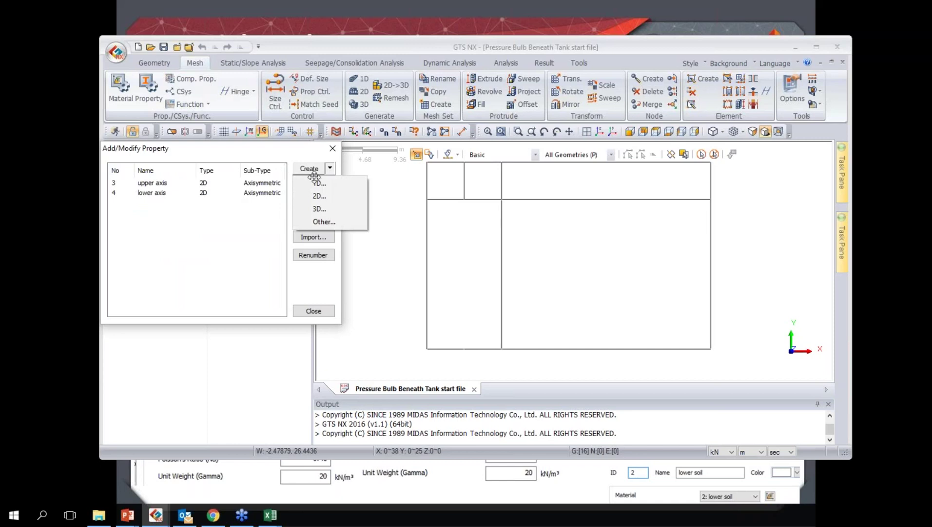
left_click(334, 196)
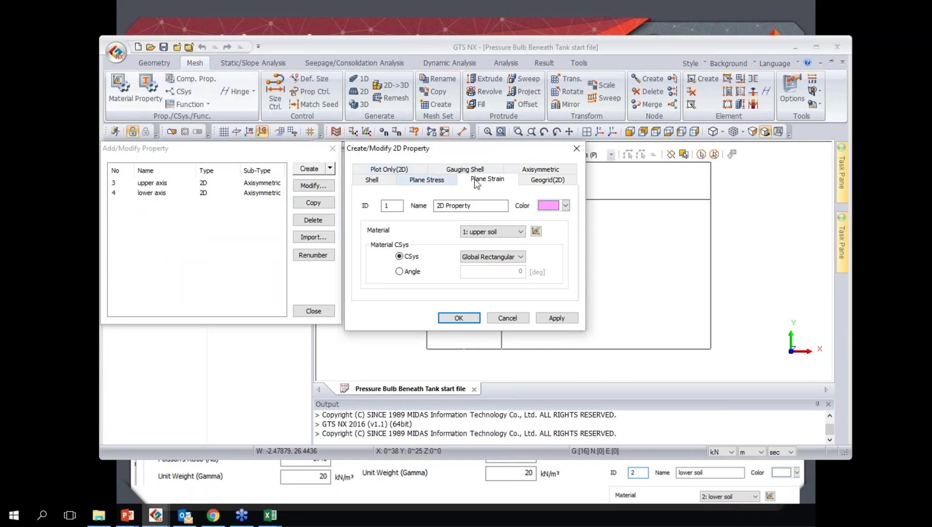
left_click(541, 168)
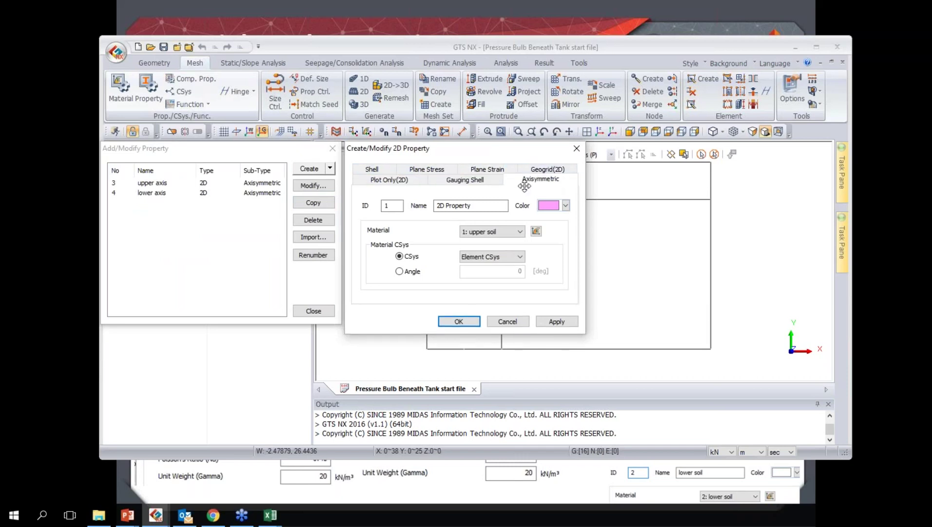
left_click(482, 232)
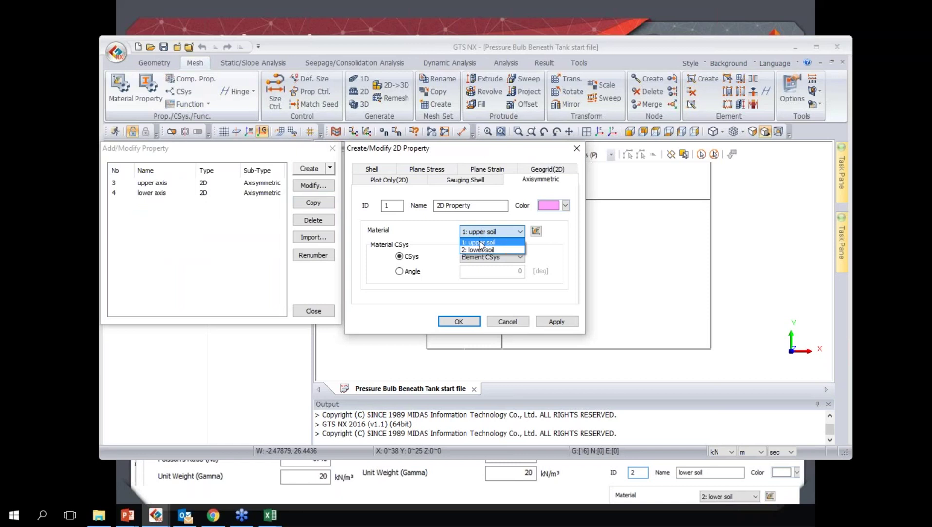
left_click(481, 227)
left_click_drag(437, 205, 472, 206)
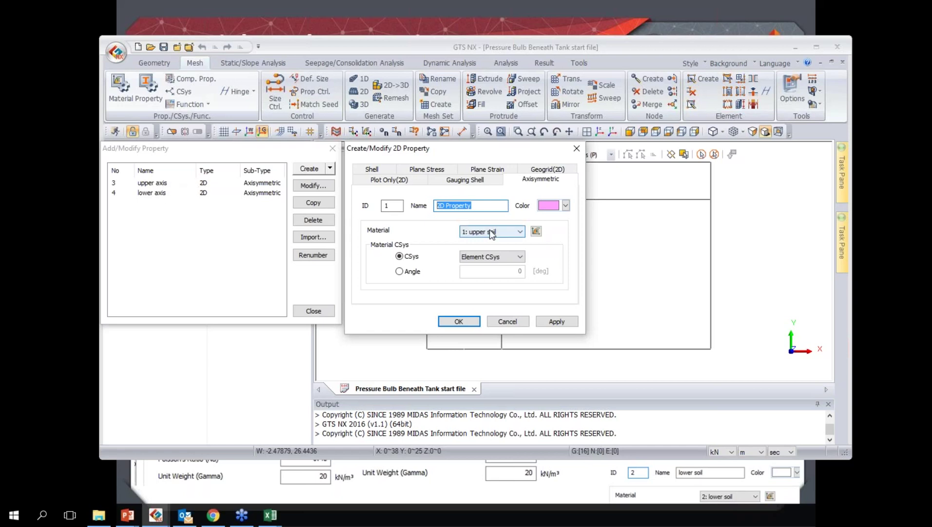
left_click(576, 148)
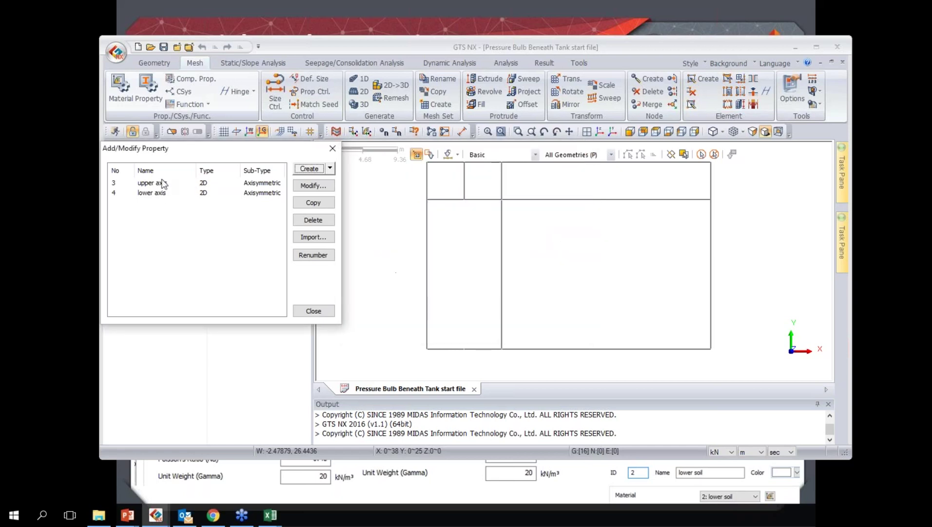
left_click(328, 154)
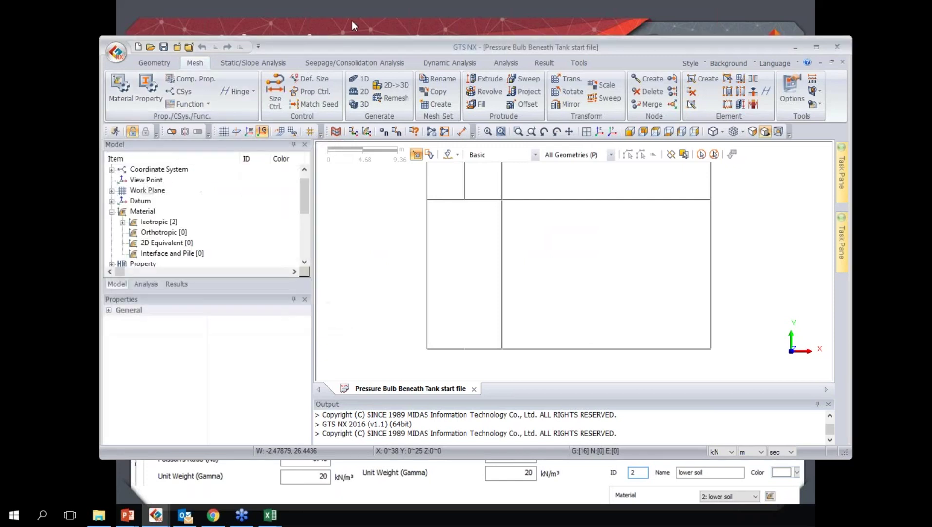
- Return to the PowerPoint slideshow and advance it to the Geometry slide
left_click(387, 17)
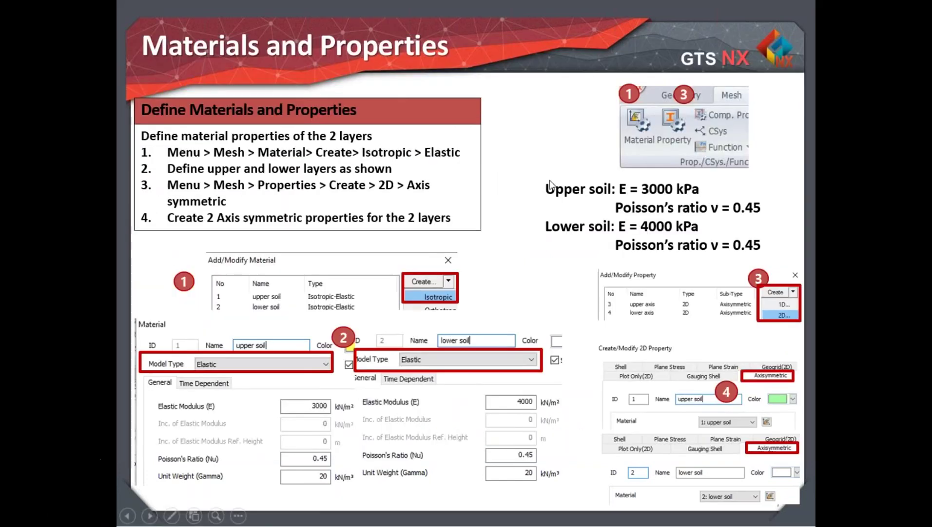
left_click(633, 258)
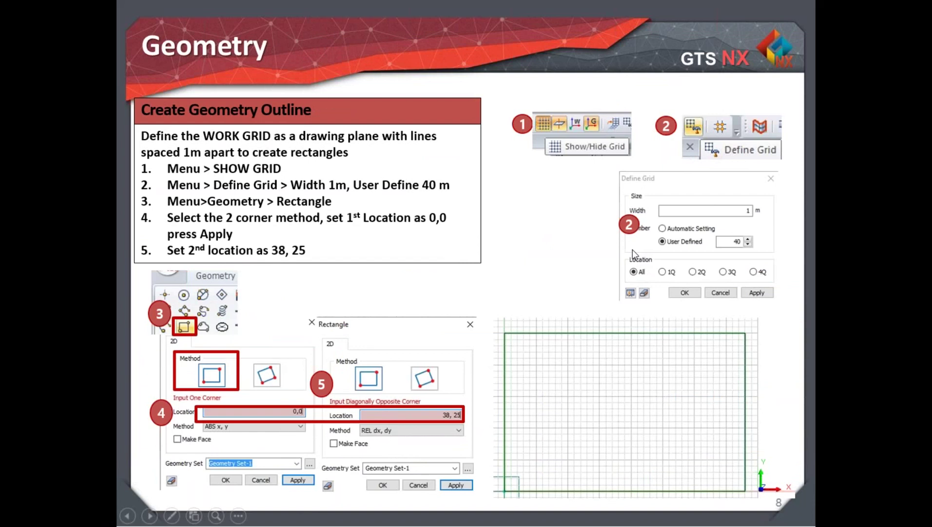
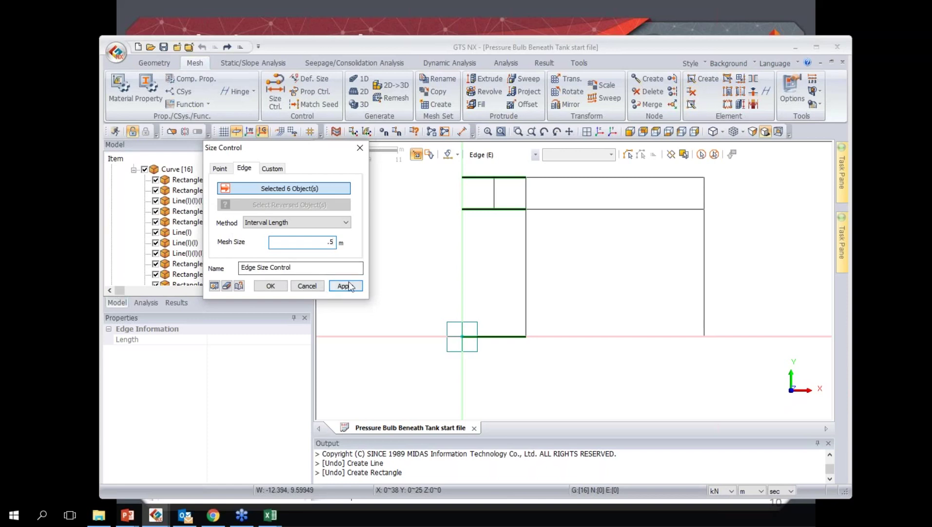
- Apply the 0.5 m interval length to the six left horizontal edges and 1 m to the three upper-left vertical edges
left_click(349, 283)
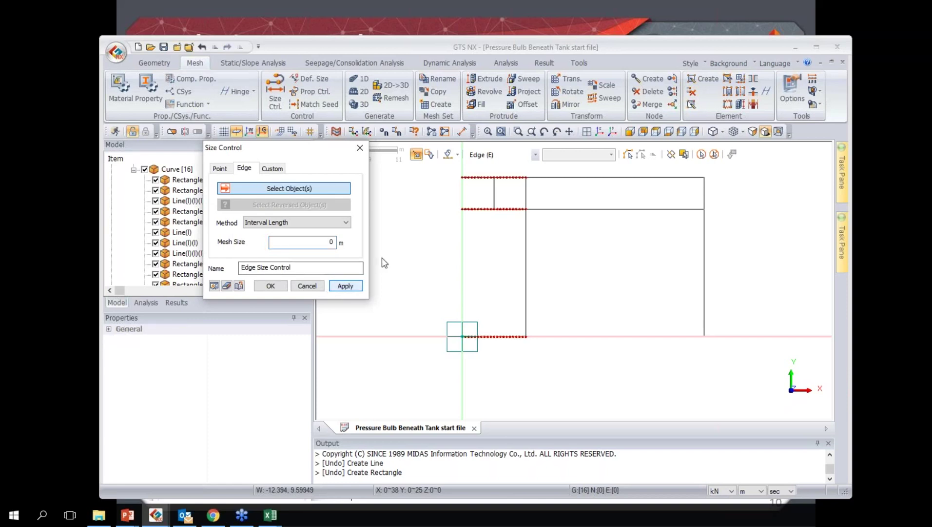
left_click(463, 196)
left_click(494, 197)
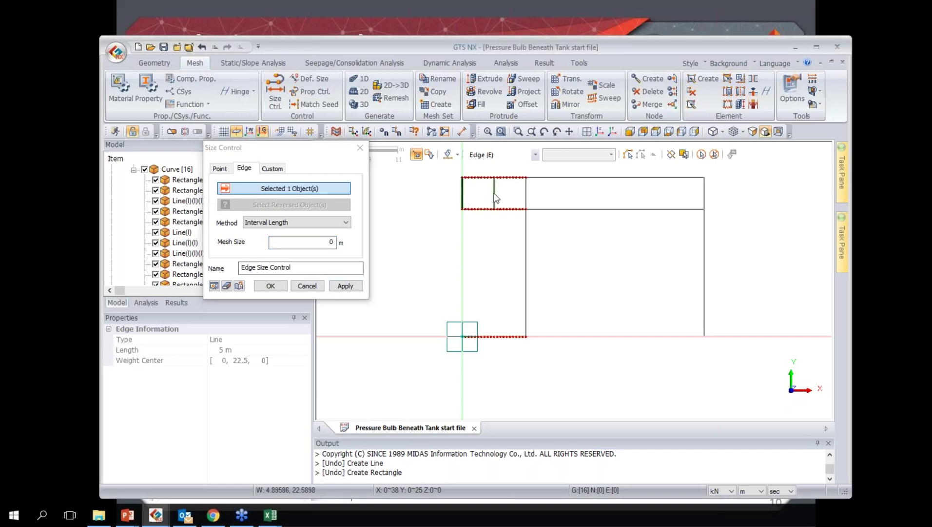
left_click(525, 195)
left_click(331, 242)
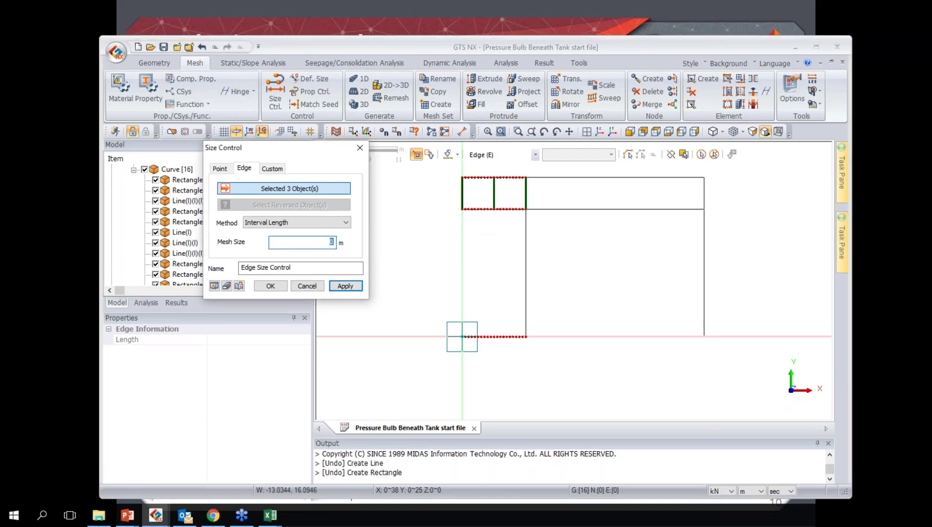
left_click(346, 285)
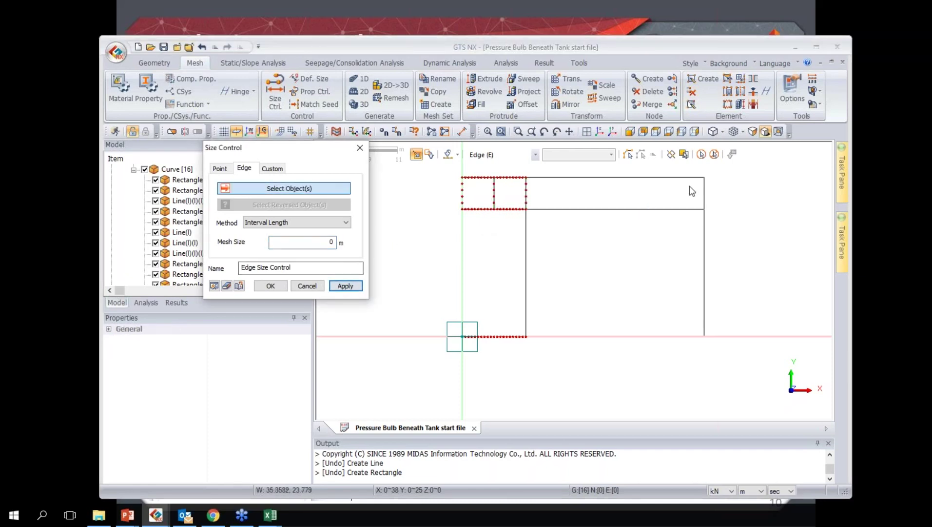
- Seed the upper-right vertical edge with an interval length of 2 m
left_click(704, 195)
left_click(331, 241)
type("2")
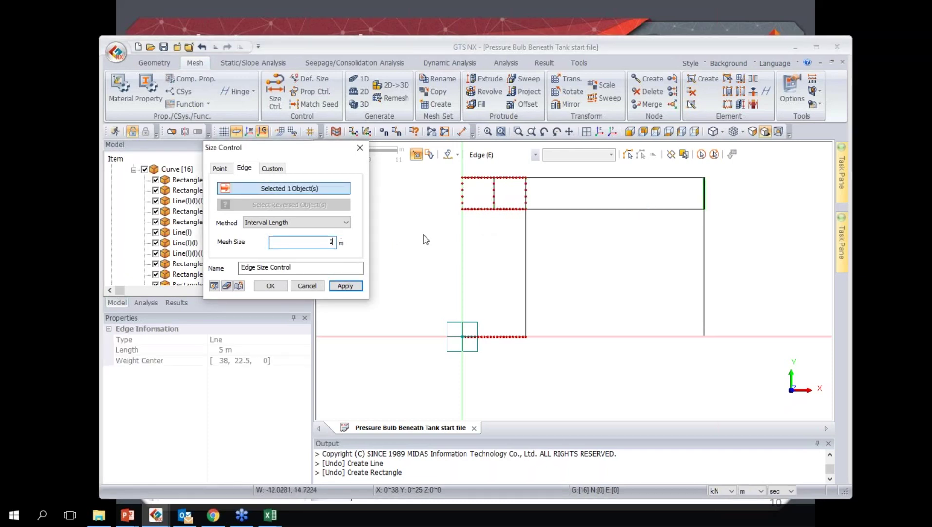
left_click(342, 286)
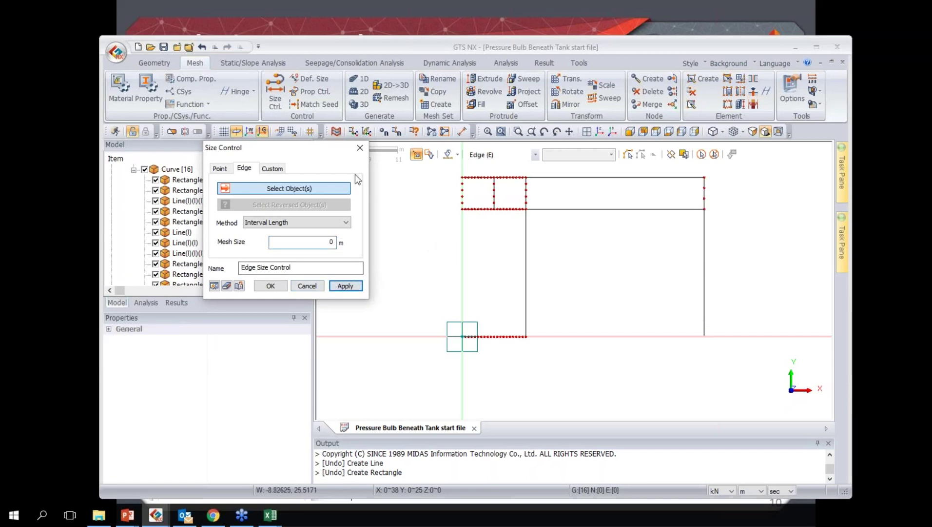
- Choose Linear Grading (Length) for the two upper-right horizontal edges, and assign the bottom-right edge as a reversed object
left_click(288, 222)
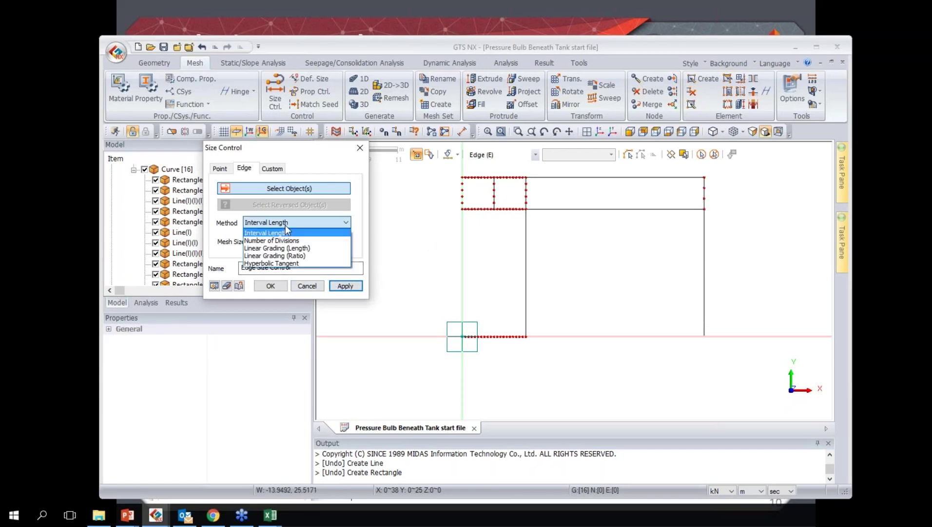
left_click(269, 249)
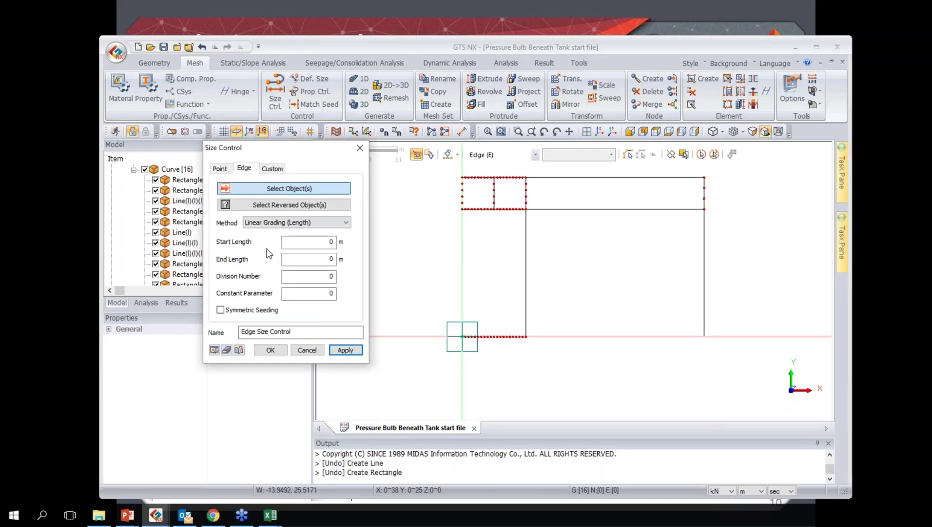
left_click(580, 178)
left_click(588, 210)
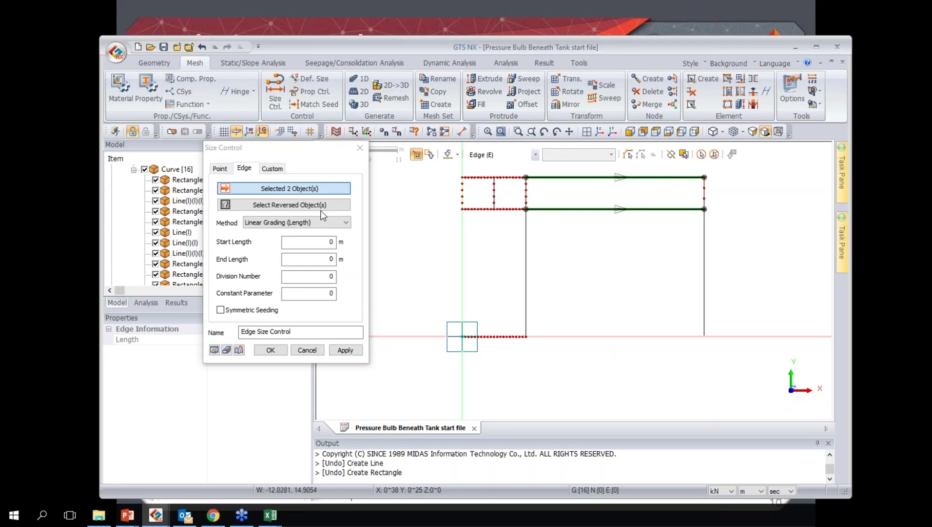
left_click(599, 338)
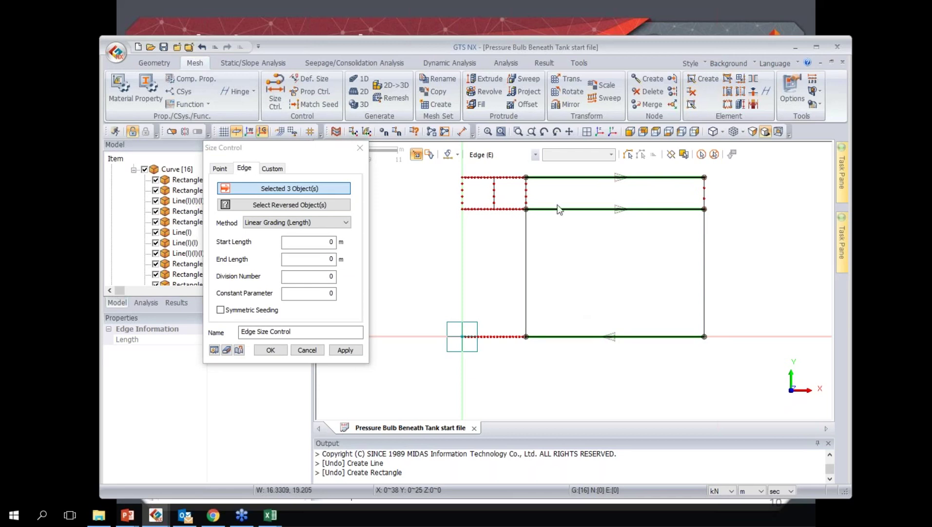
left_click(604, 336)
left_click(317, 210)
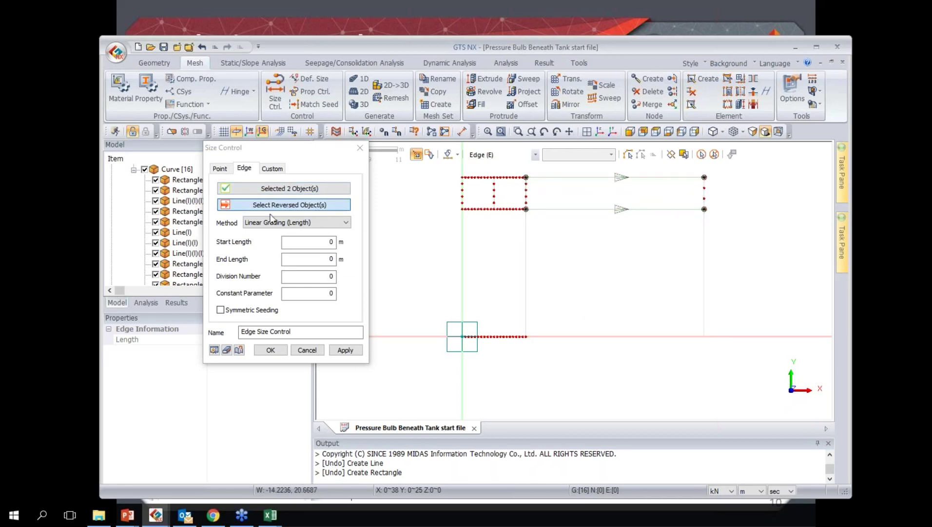
left_click(607, 336)
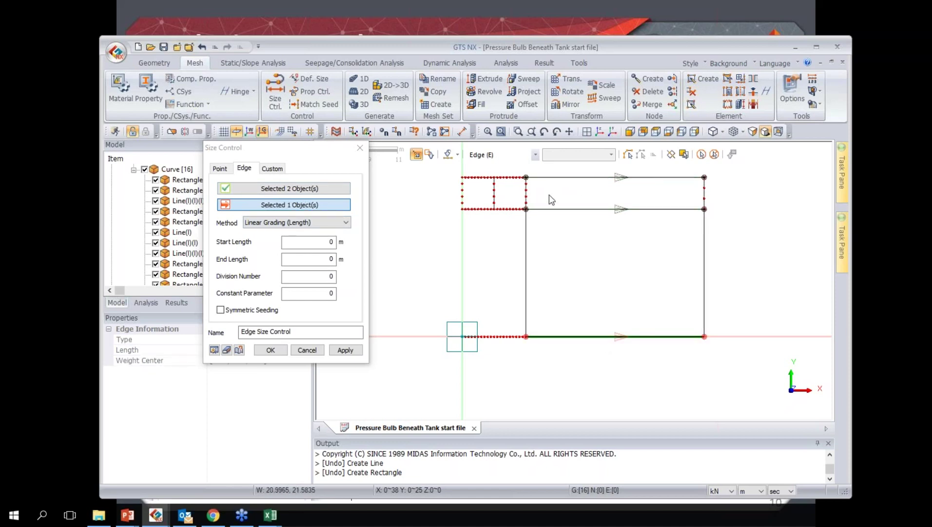
- Grade the three selected edges from a 0.5 m start length to a 2 m end length, previewing the seeds before creating them
double_click(331, 241)
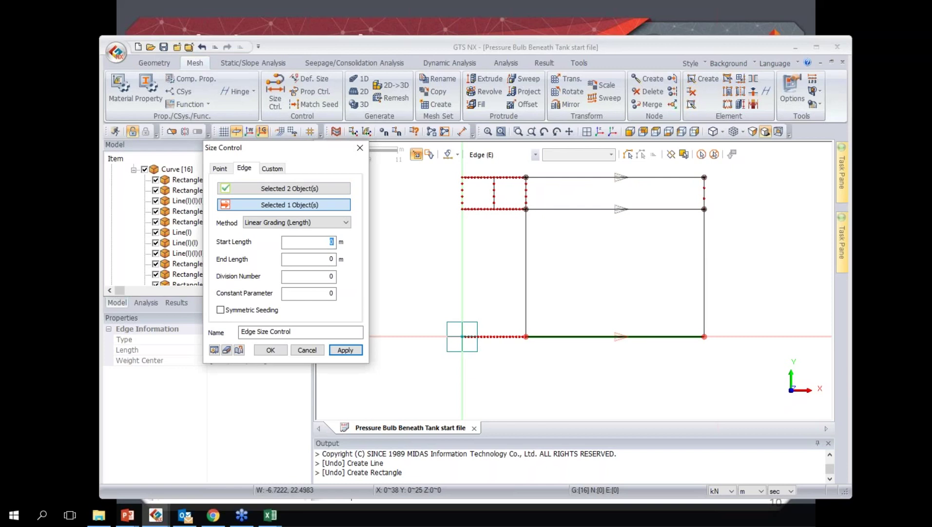
type(".5")
key("Tab")
type("2")
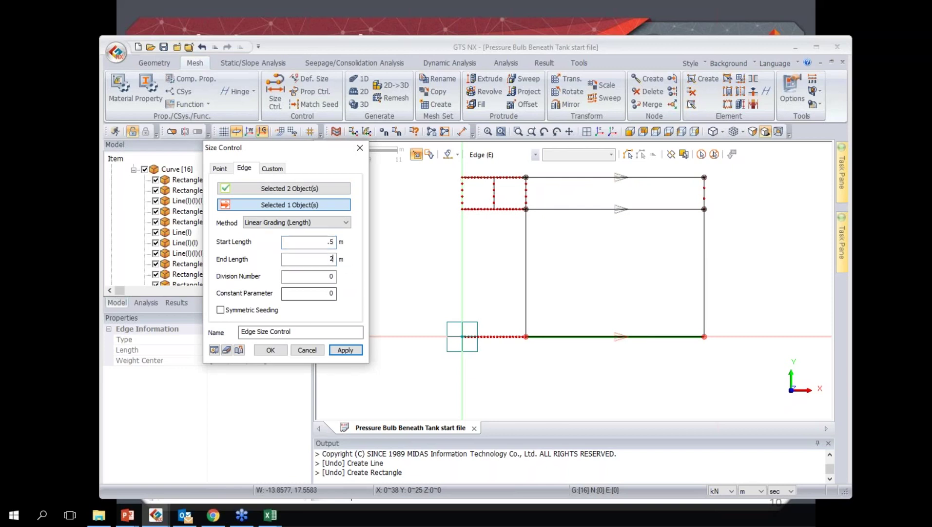
left_click(214, 350)
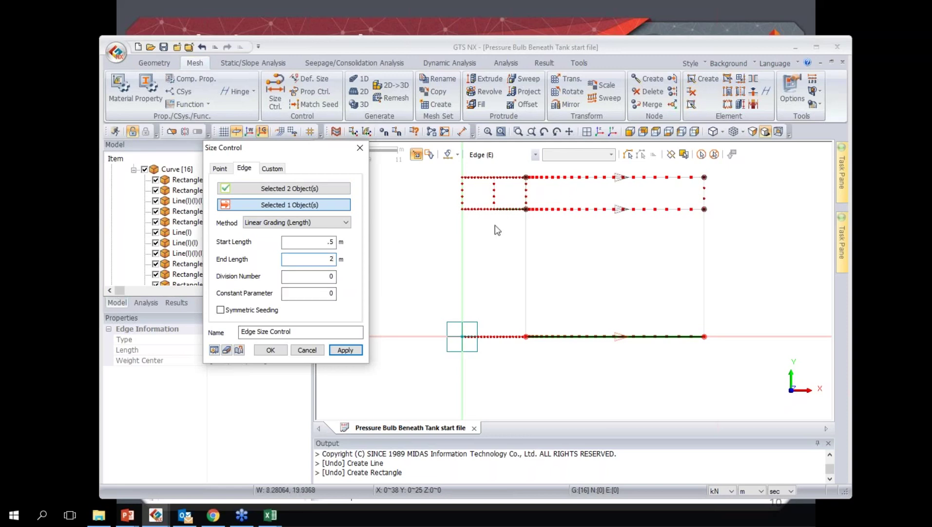
left_click(265, 351)
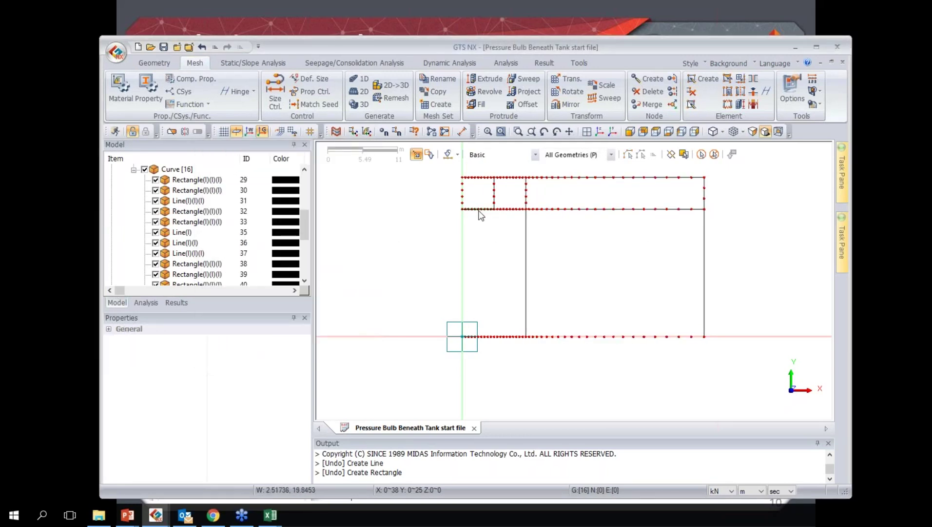
- Consult the Mesh Size Control and Mesh slides in the PowerPoint slideshow, and return to GTS NX
left_click(430, 15)
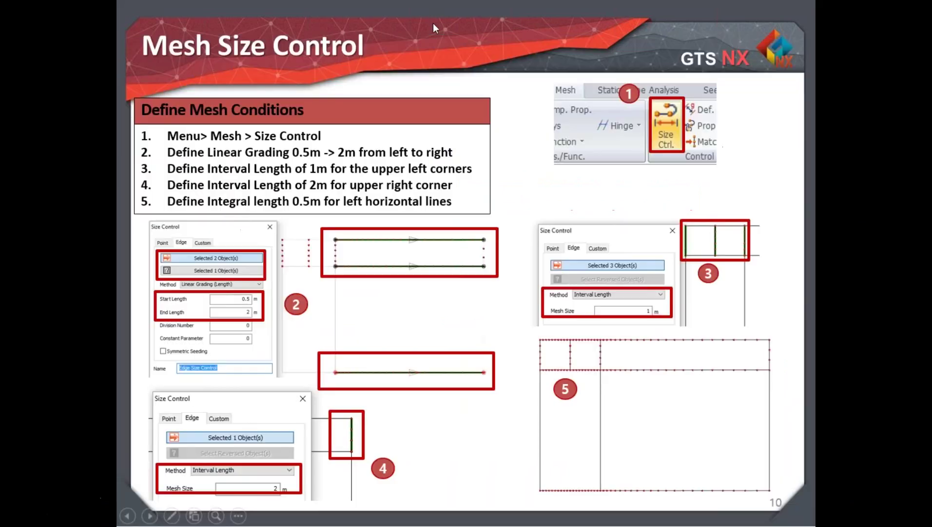
left_click(587, 374)
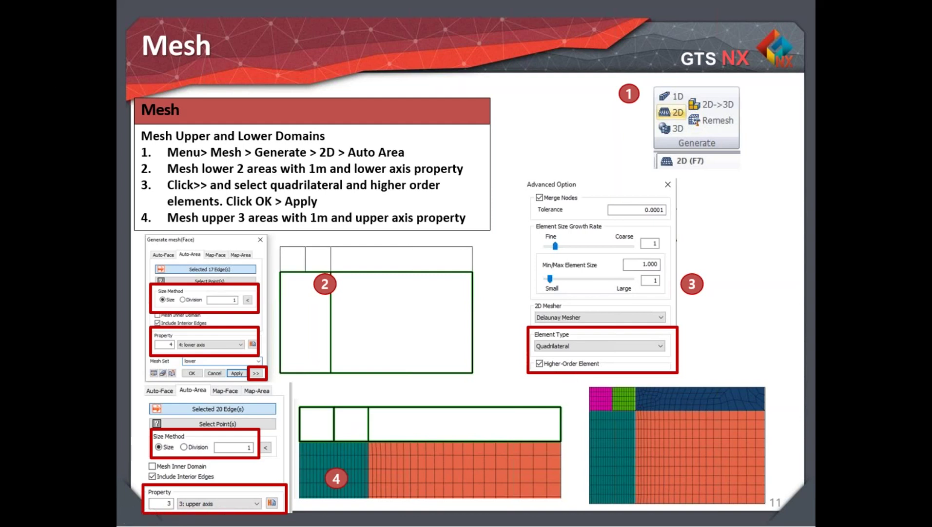
key("alt+Tab")
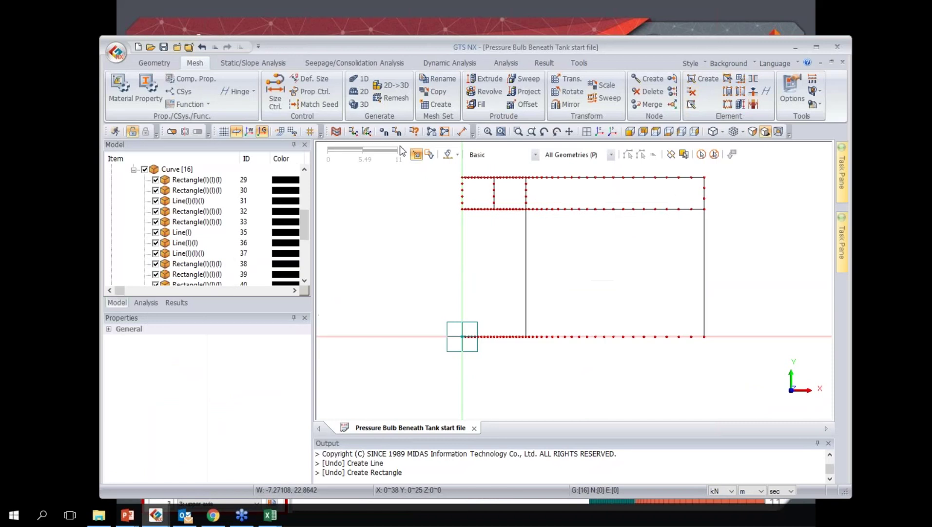
- Start a 2D Auto-Area mesh and select all edges bounding the three upper areas
left_click(361, 92)
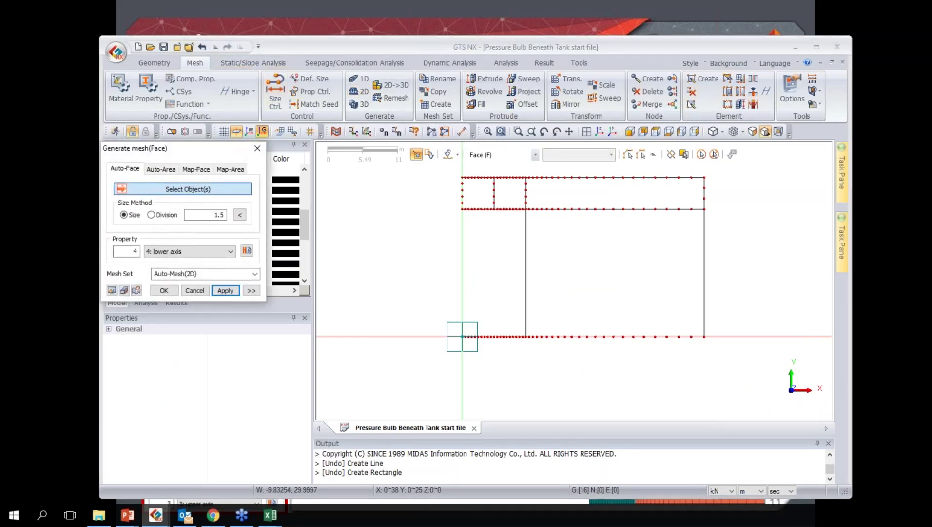
left_click(143, 169)
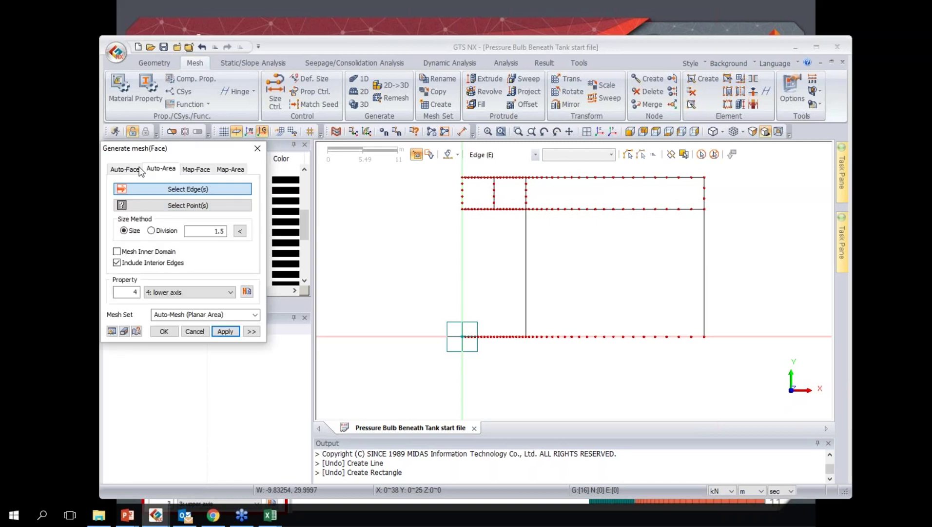
left_click_drag(183, 149, 269, 166)
left_click_drag(705, 225, 443, 170)
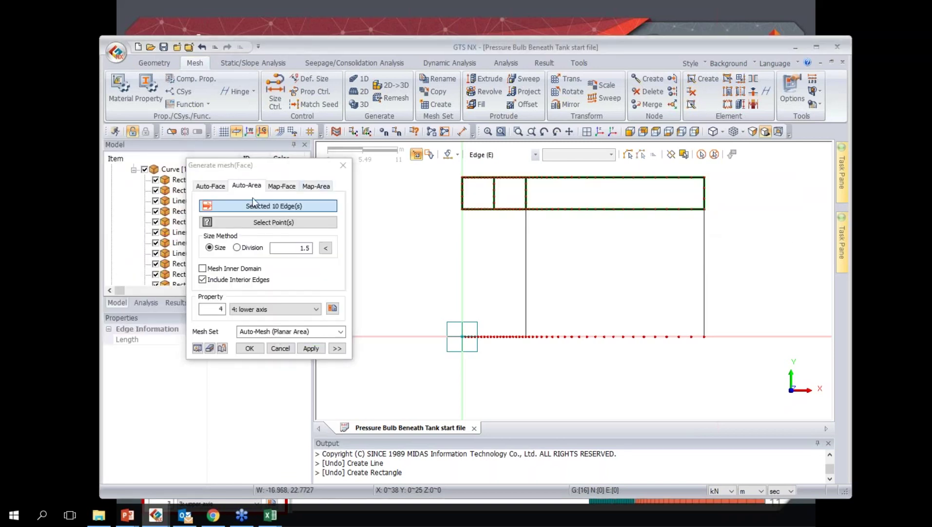
- Set the element size to 1, assign the upper axis property, and name the mesh set upper
left_click(334, 252)
type("1")
left_click(315, 309)
left_click(254, 318)
left_click(273, 331)
type("y")
type("upper")
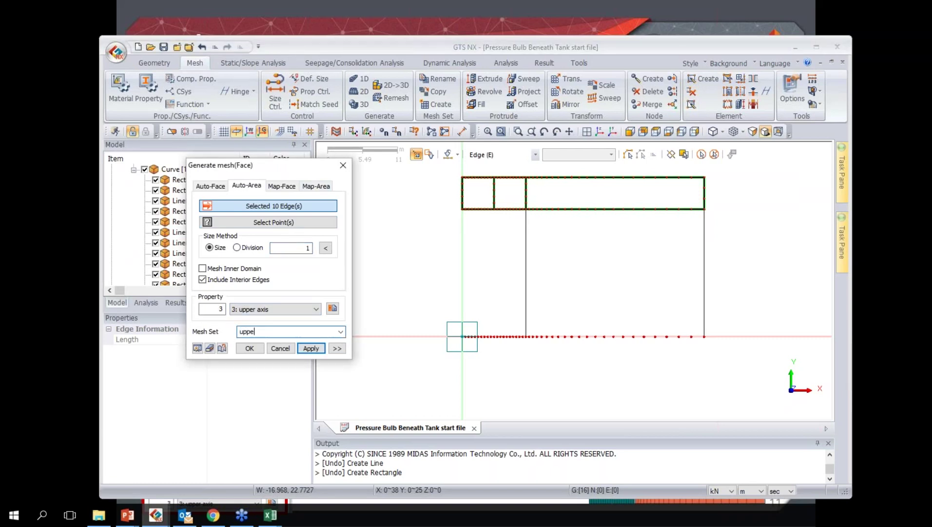
- Choose quadrilateral, higher-order elements in the advanced options and generate the mesh of the three upper areas
left_click(337, 348)
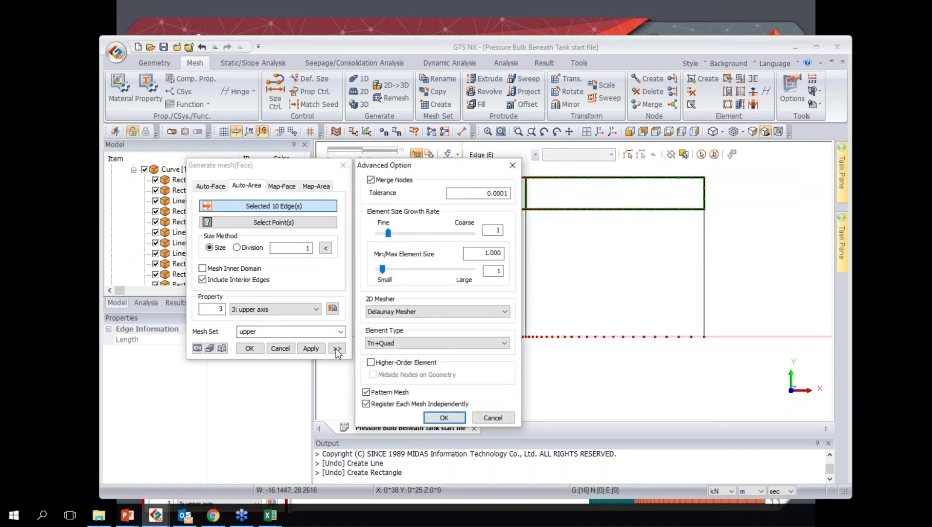
left_click(387, 343)
left_click(392, 369)
left_click(393, 363)
left_click(444, 417)
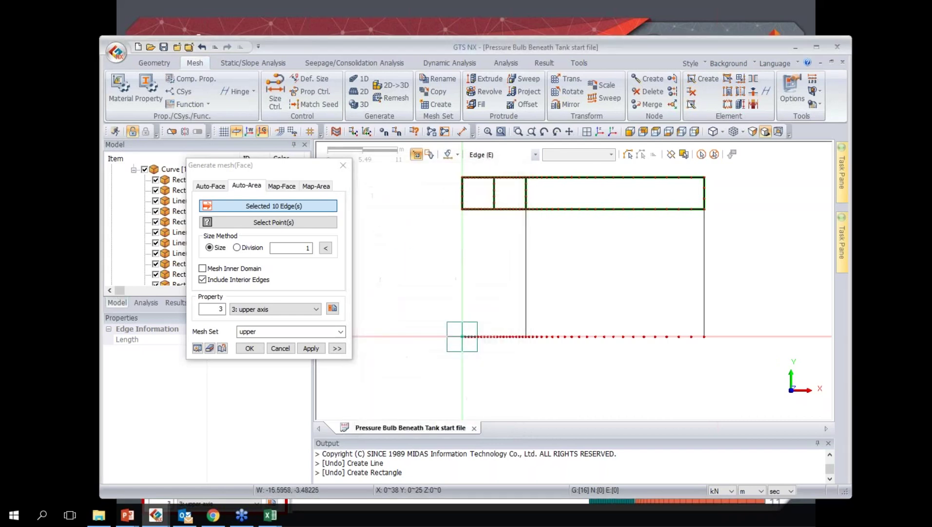
left_click(310, 347)
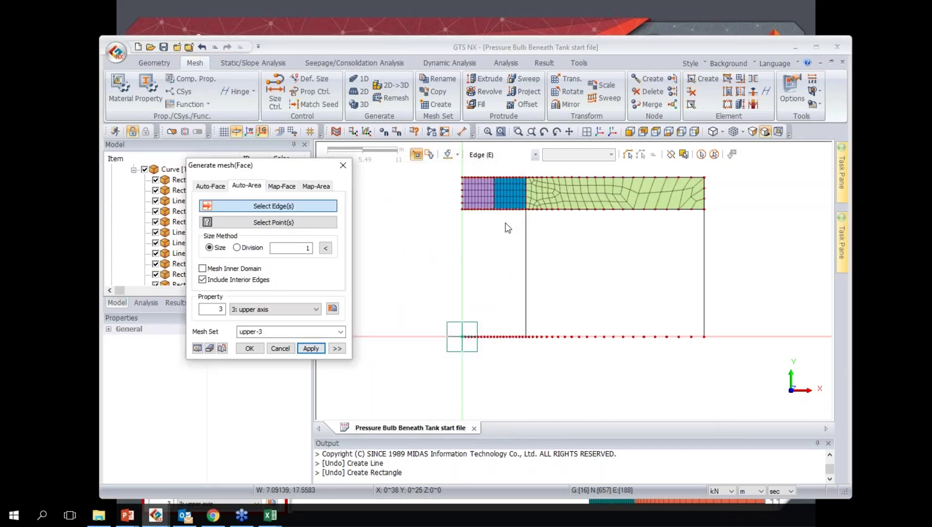
- Mesh the two lower areas with the lower axis property in a mesh set named lower
left_click_drag(433, 202, 781, 377)
left_click(271, 309)
left_click(255, 326)
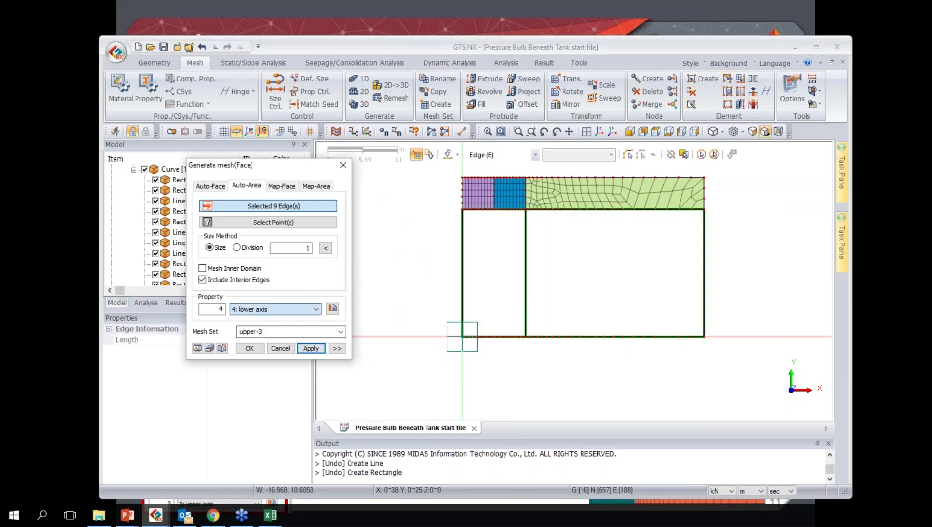
type("lower")
left_click(250, 348)
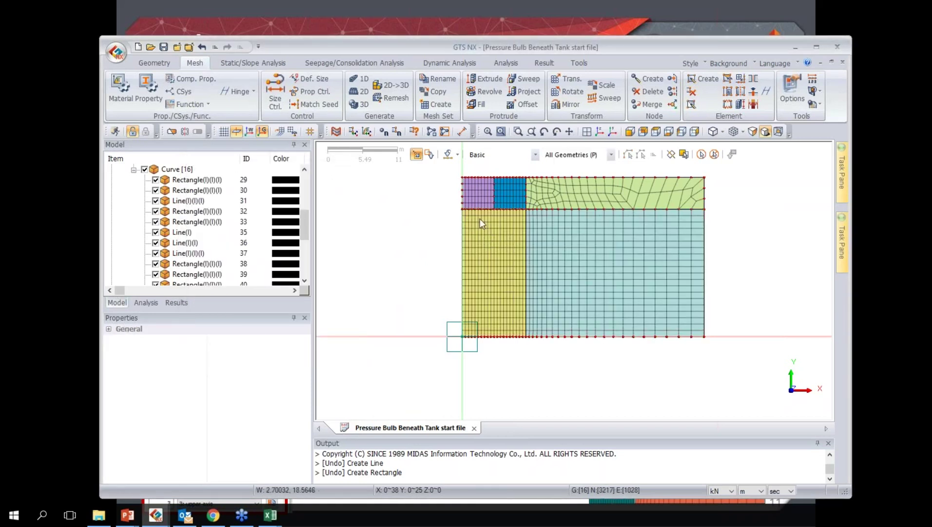
- Expand the size controls under Mesh Control and hide all edge size control seeds
scroll(500, 228, "up", 2)
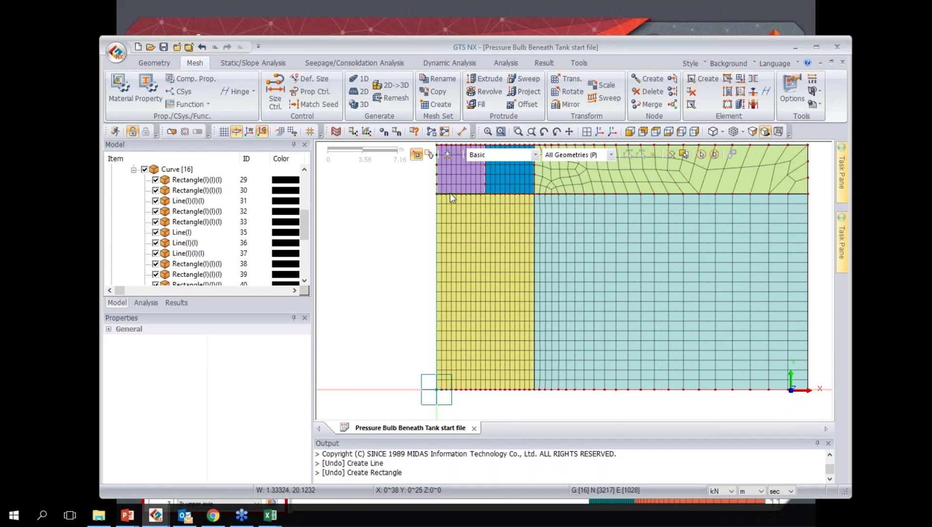
scroll(450, 199, "down", 1)
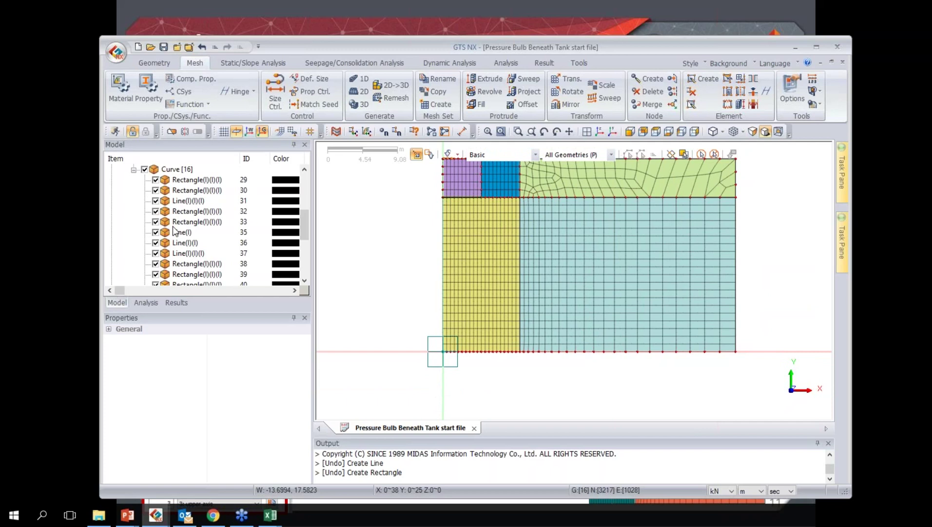
scroll(173, 226, "down", 5)
left_click(111, 232)
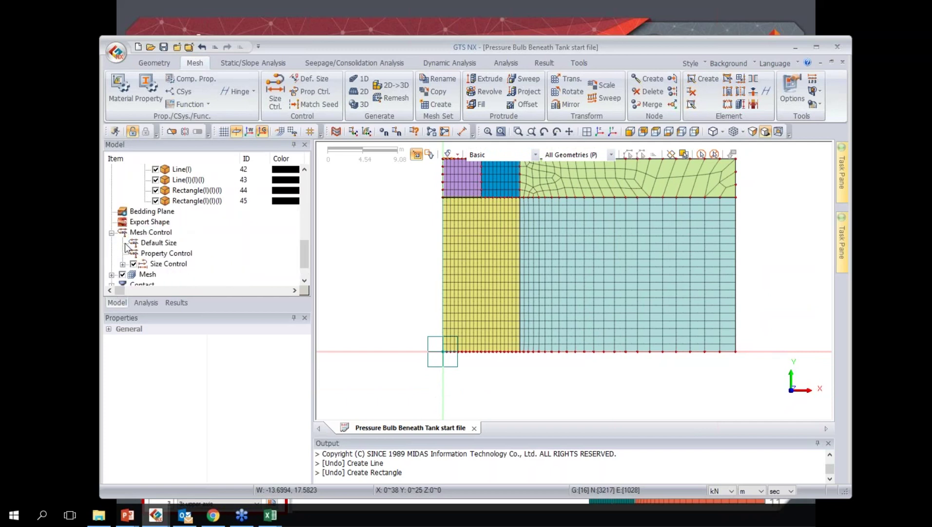
left_click(123, 264)
left_click(133, 232)
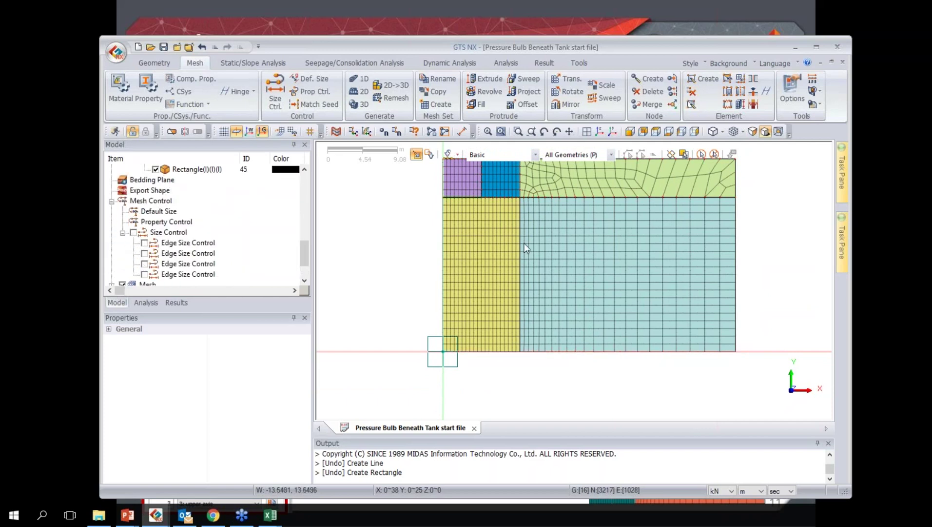
- Review the full mesh and its upper and lower mesh sets in the model tree
scroll(562, 208, "down", 1)
scroll(195, 239, "down", 2)
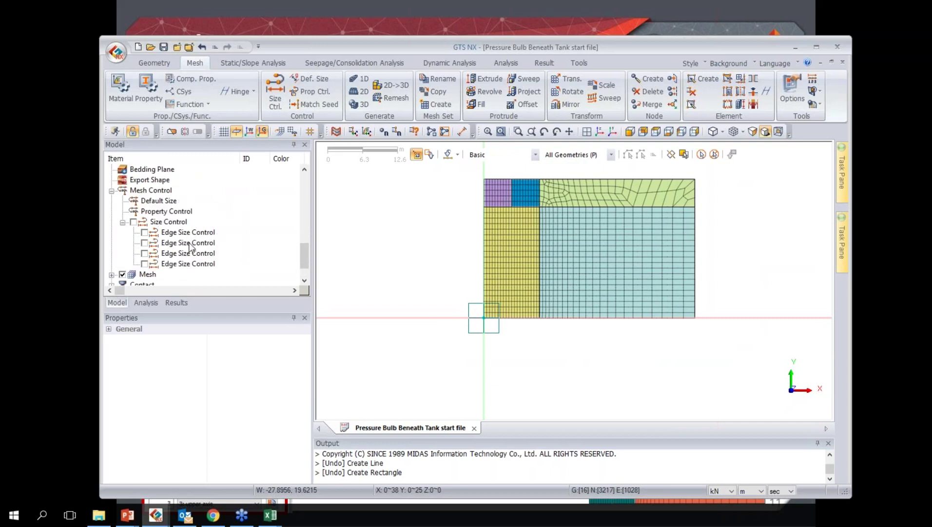
left_click(112, 243)
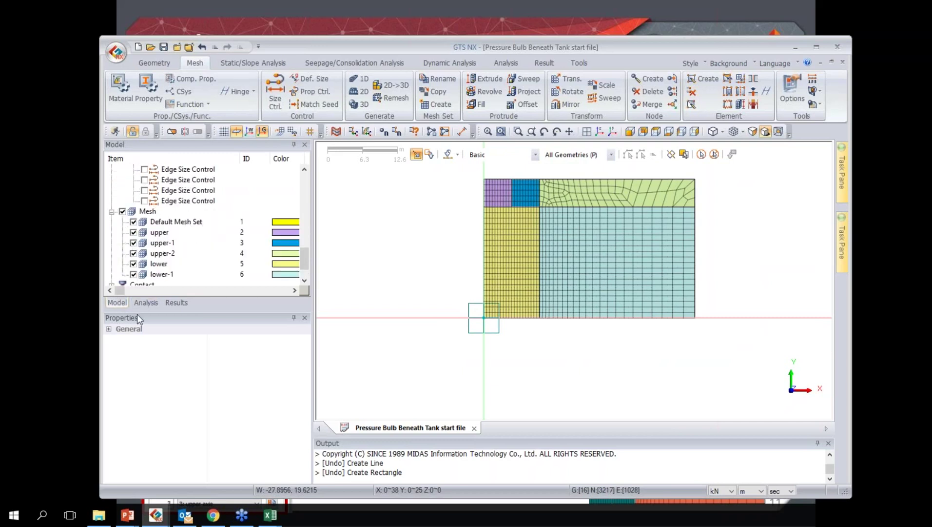
scroll(182, 264, "up", 3)
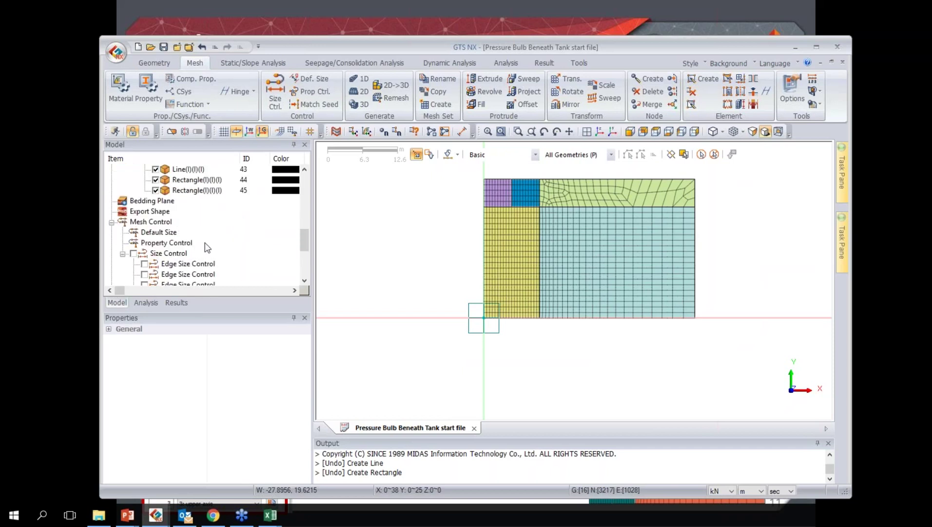
- Look over the mesh sets and read the Boundary and Load slides in the PowerPoint presentation
scroll(181, 264, "up", 5)
scroll(176, 230, "down", 10)
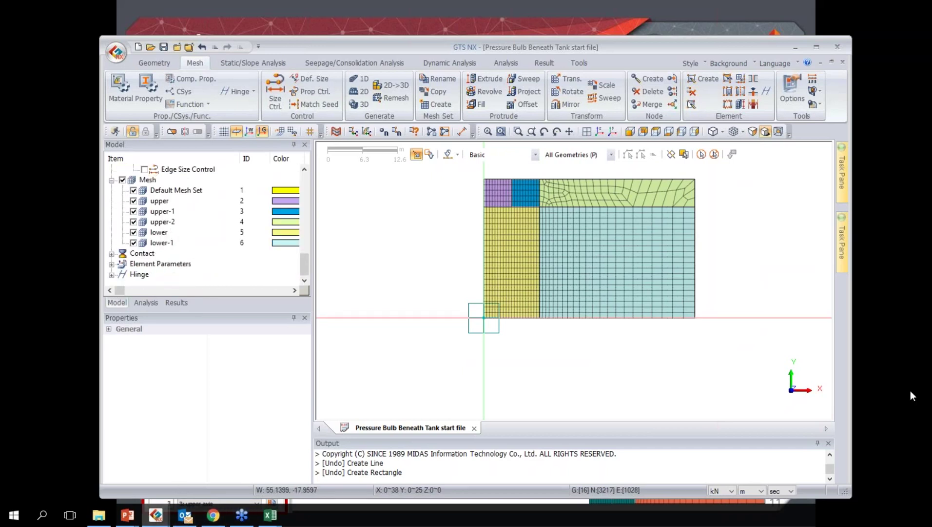
left_click(908, 330)
left_click(907, 330)
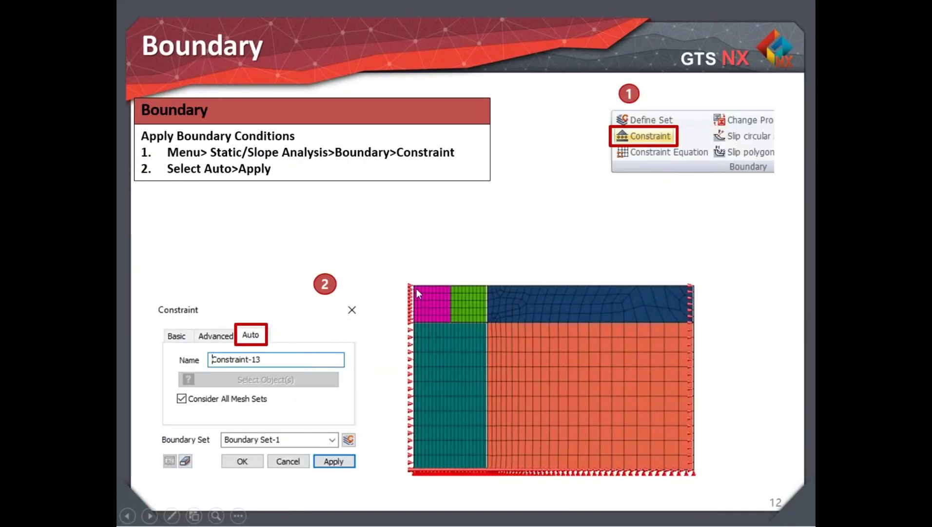
left_click(318, 375)
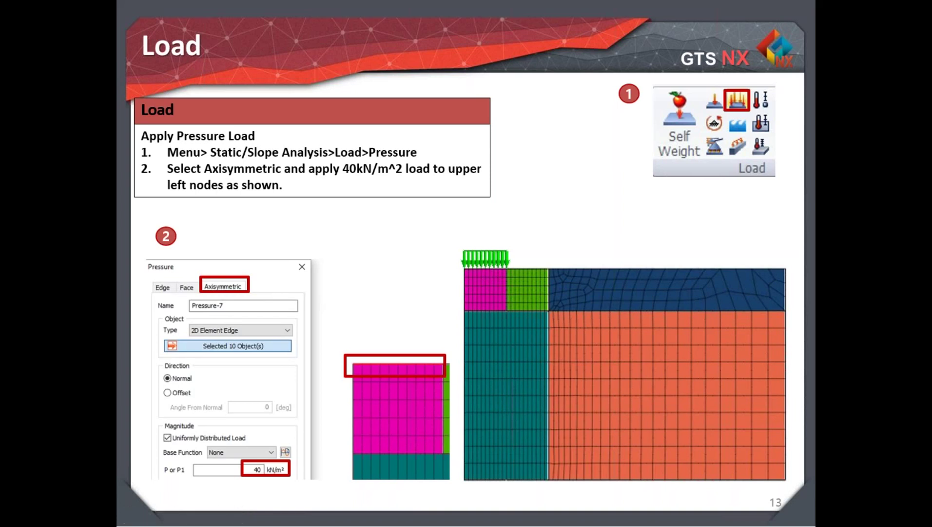
- Switch to GTS NX and apply automatic constraints to the model in Boundary Set-1
key("alt+Tab")
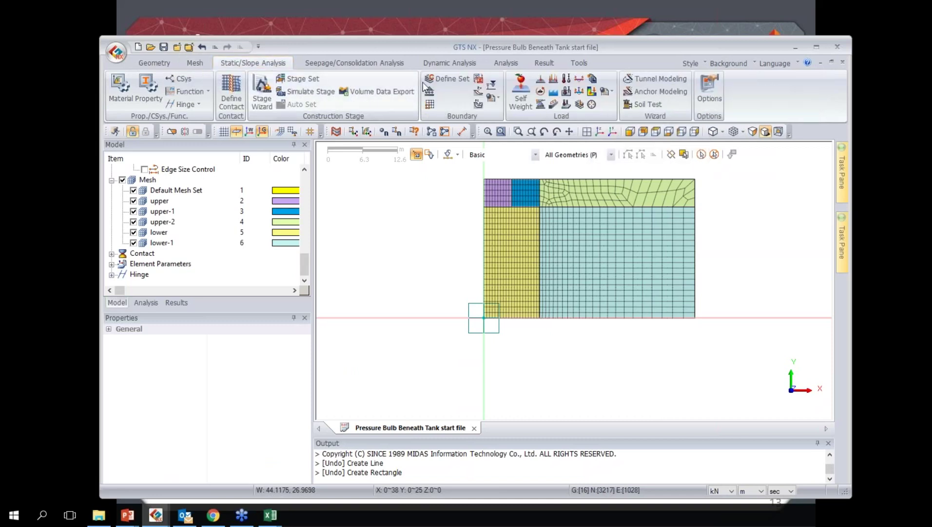
left_click(429, 93)
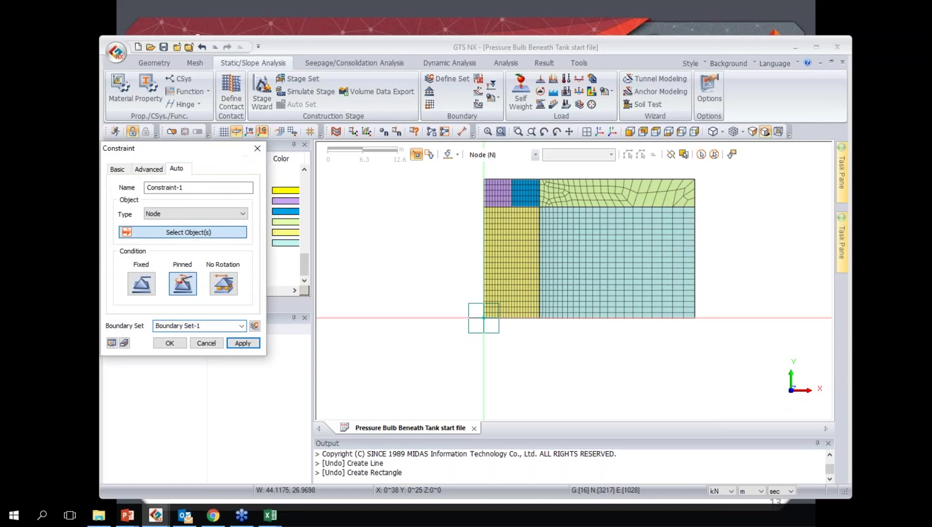
left_click(170, 269)
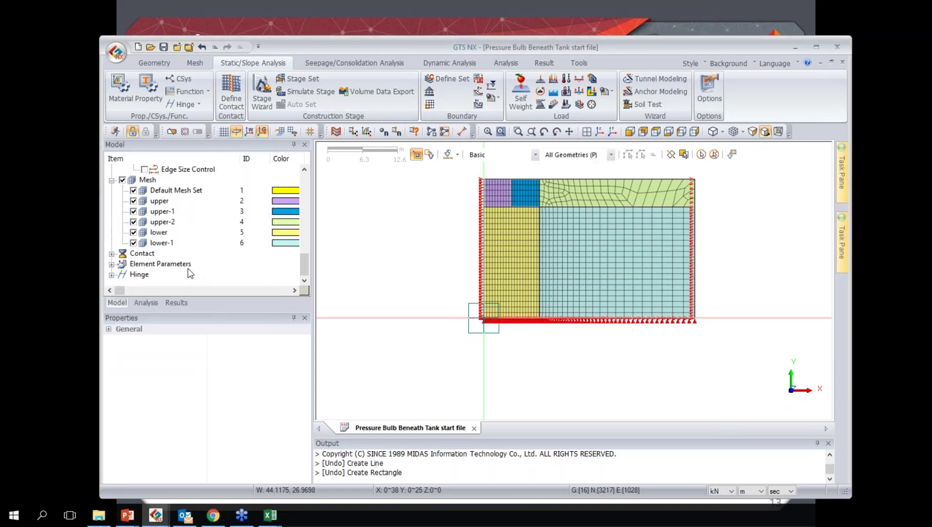
- Apply a uniform 40 kN/m² axisymmetric normal pressure to the top element edges of the purple upper mesh set in Load Set-1
scroll(451, 198, "up", 5)
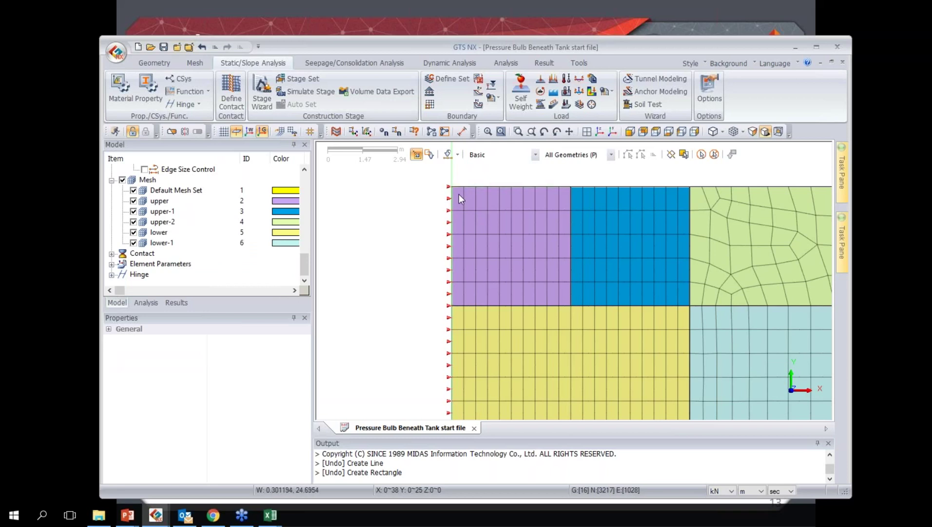
scroll(454, 197, "down", 2)
scroll(454, 196, "down", 2)
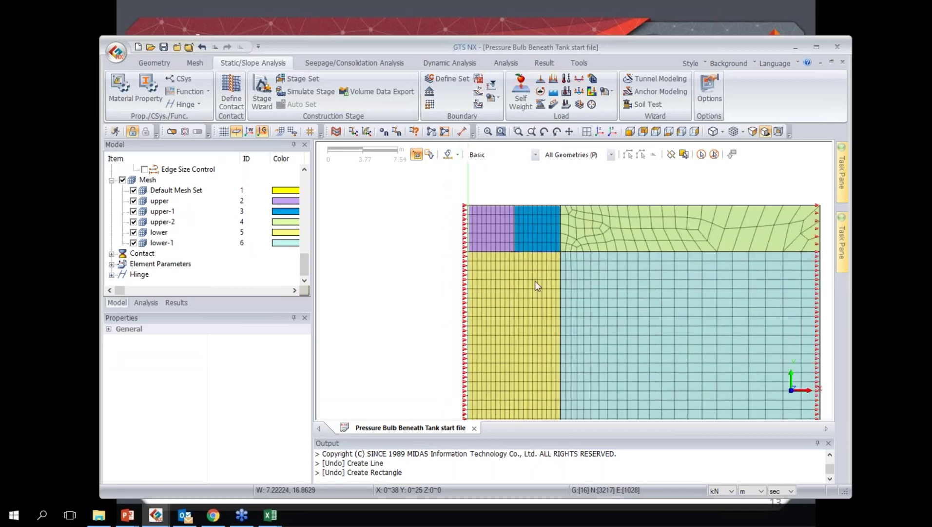
left_click(553, 80)
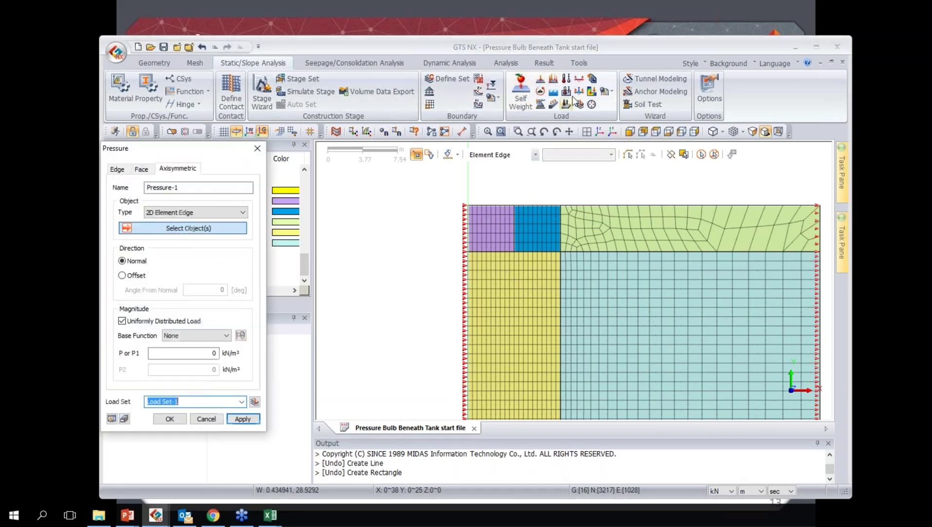
left_click_drag(226, 145, 372, 144)
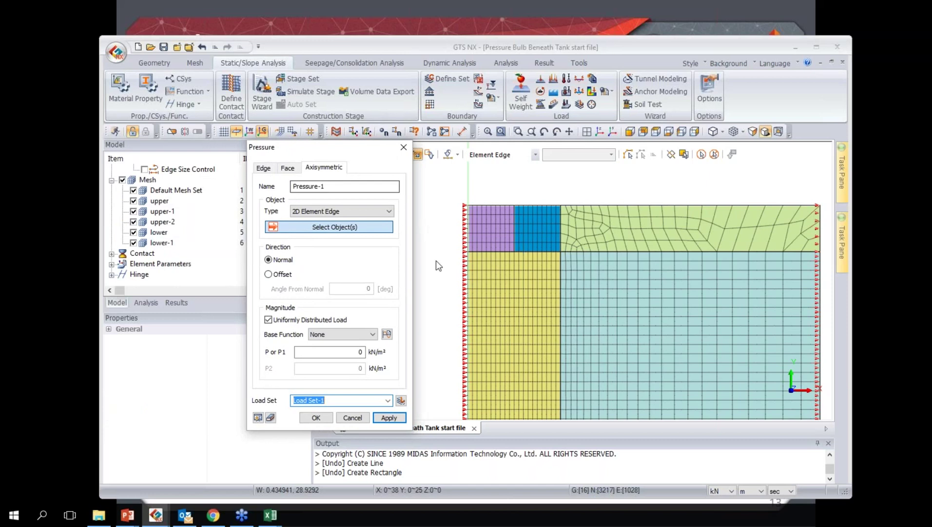
left_click_drag(518, 208, 520, 209)
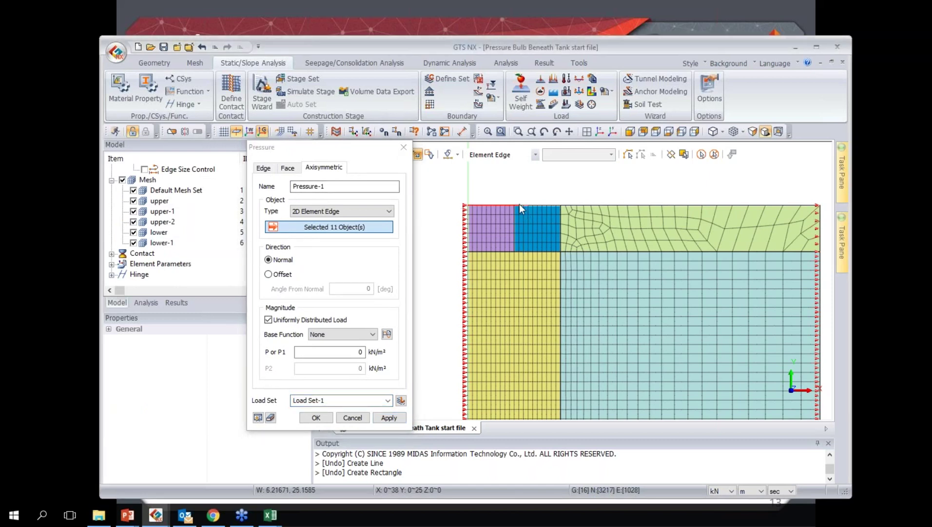
double_click(353, 351)
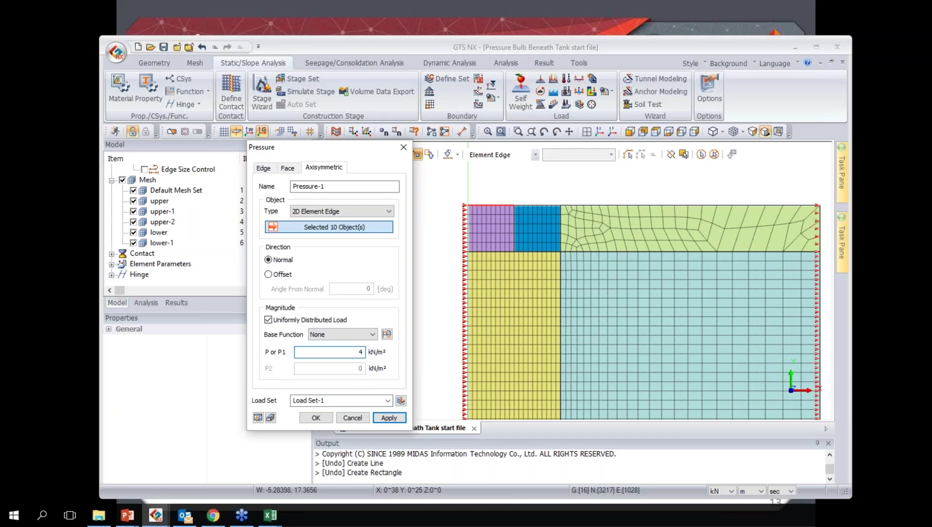
left_click(258, 418)
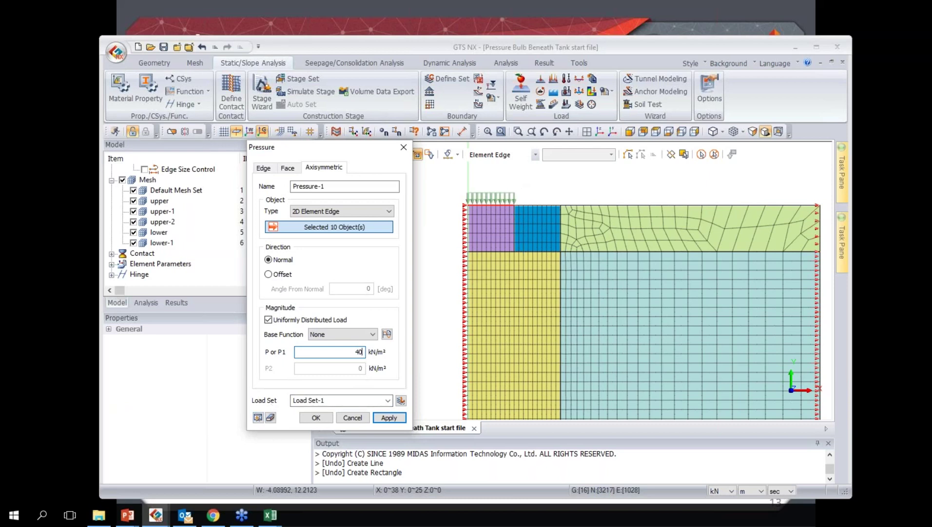
left_click(314, 420)
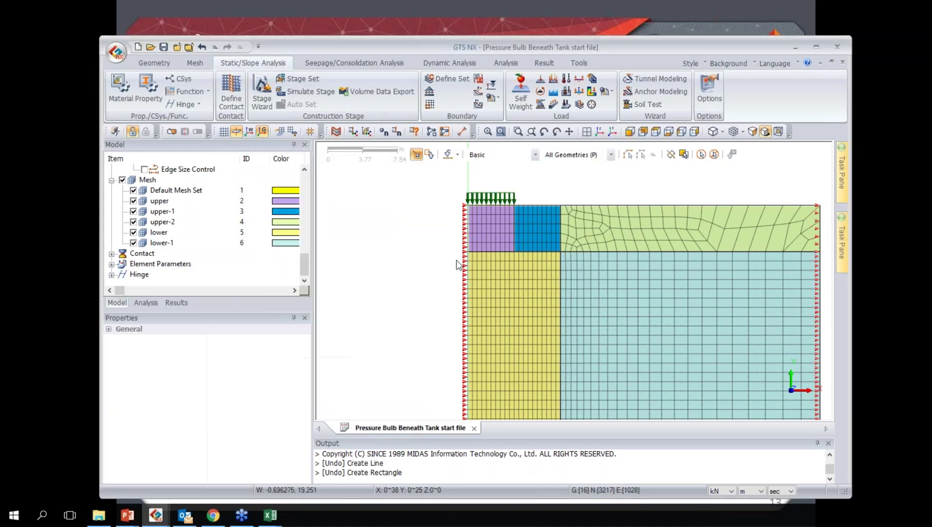
- Switch to the PowerPoint presentation and read the Analysis Case slide
mouse_move(127, 515)
left_click(184, 493)
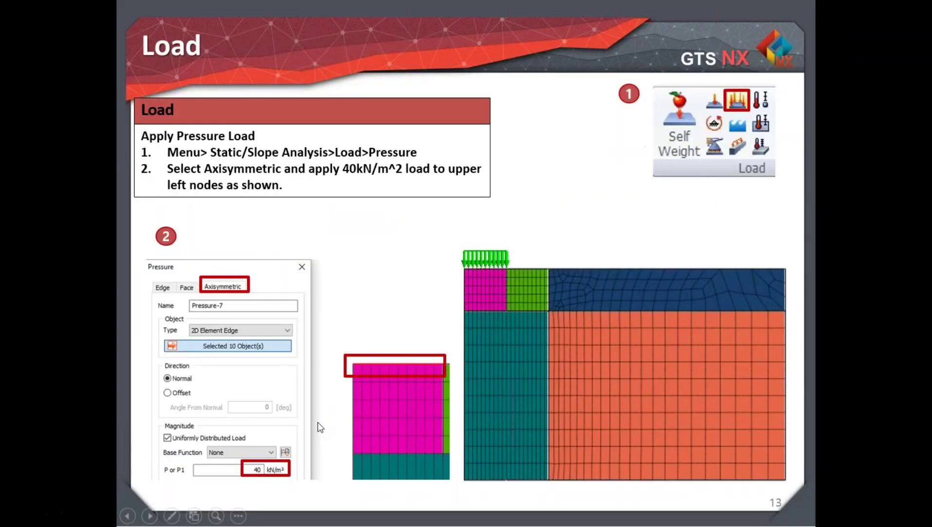
left_click(437, 296)
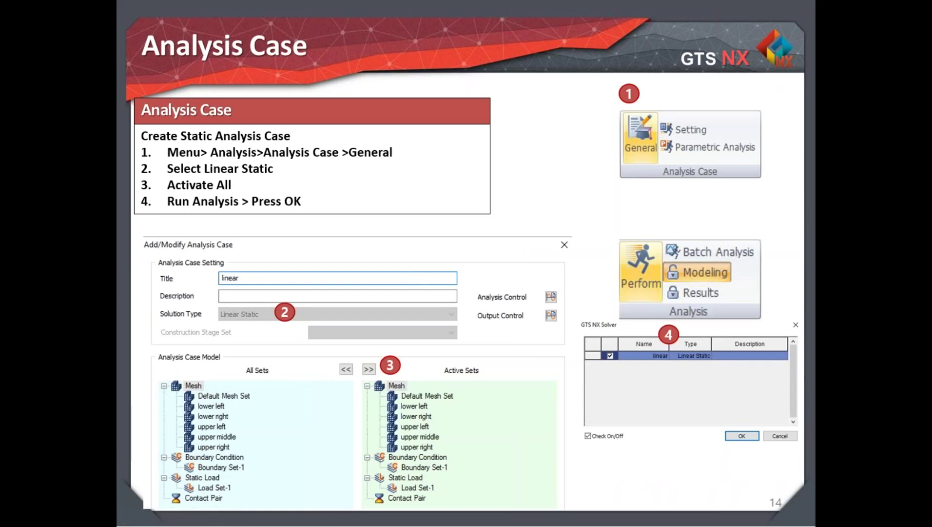
- In GTS NX, create a Linear Static analysis case titled linear with all mesh sets, Boundary Set-1 and Load Set-1 active
key("alt+Tab")
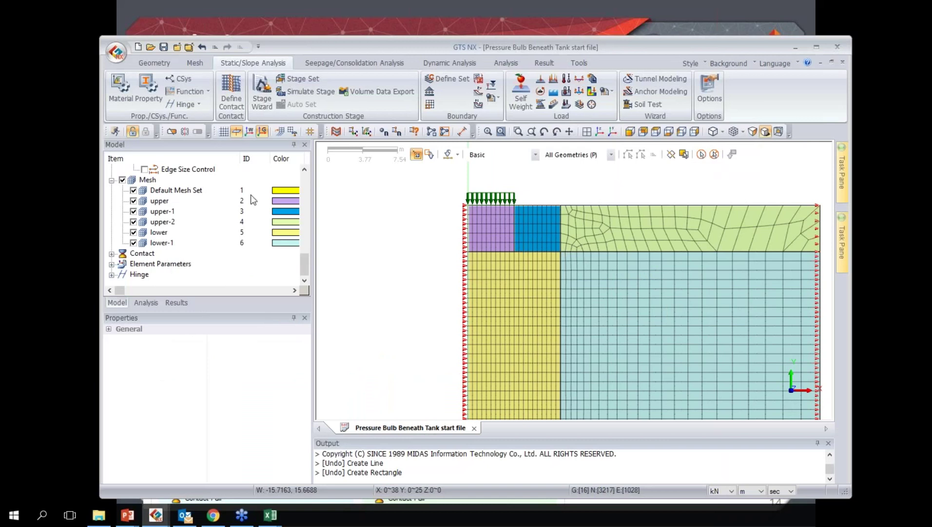
left_click(502, 64)
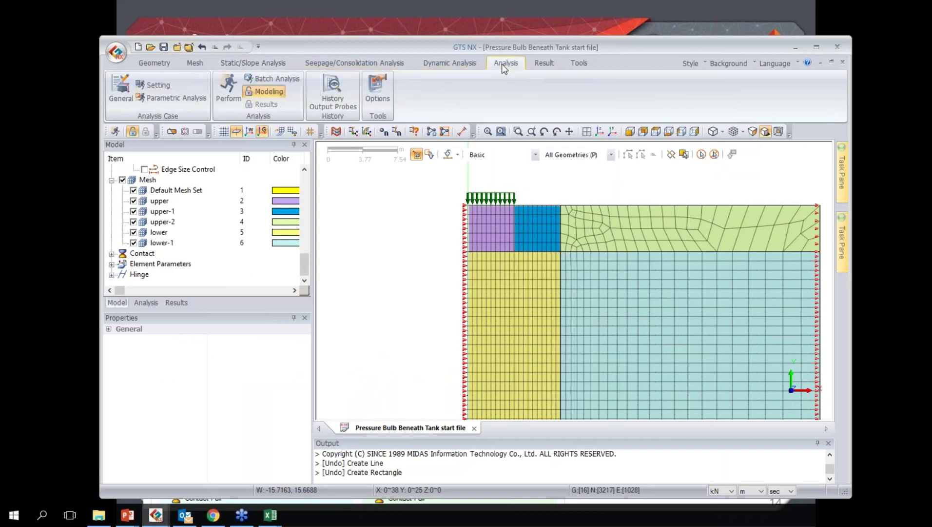
left_click(121, 89)
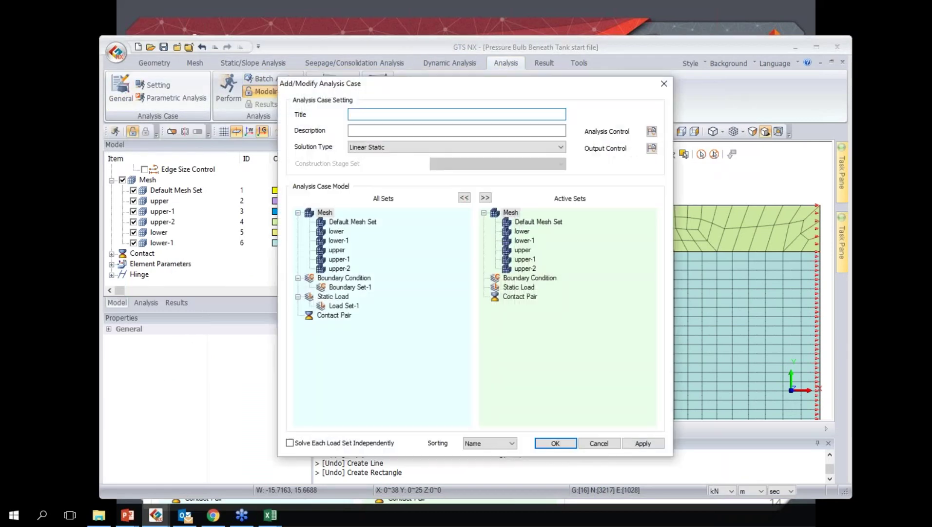
left_click(392, 147)
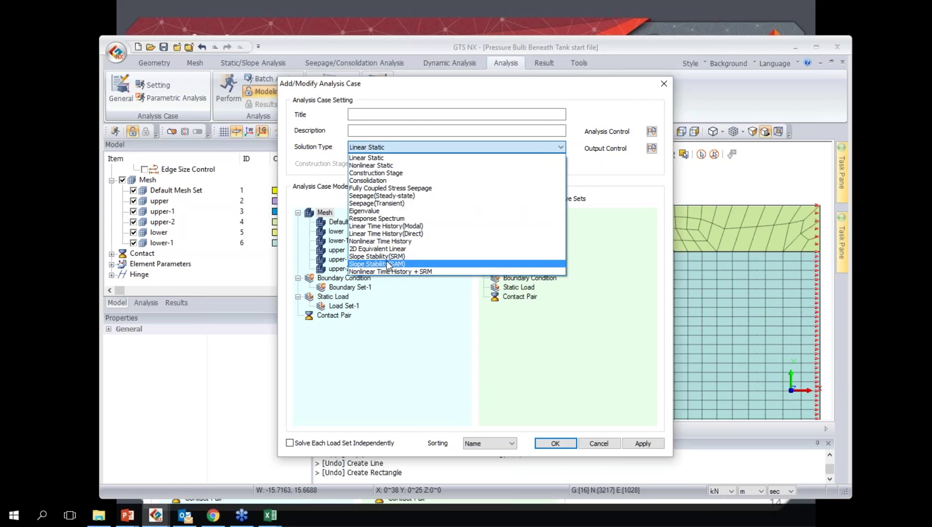
left_click(405, 116)
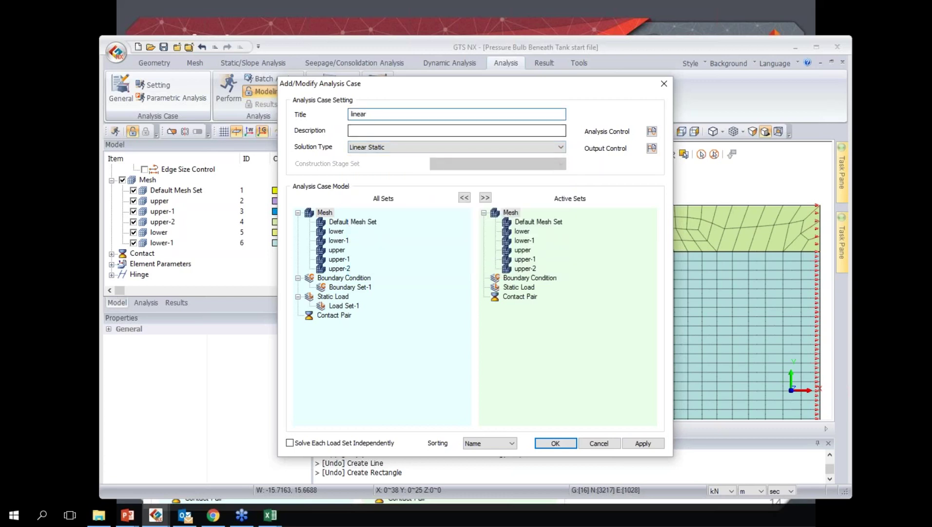
double_click(342, 288)
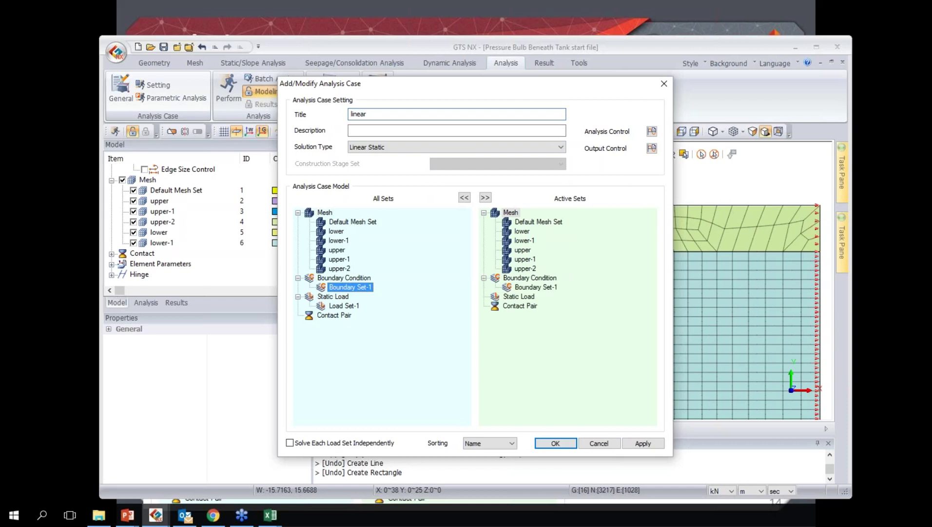
double_click(346, 306)
double_click(525, 241)
left_click(485, 197)
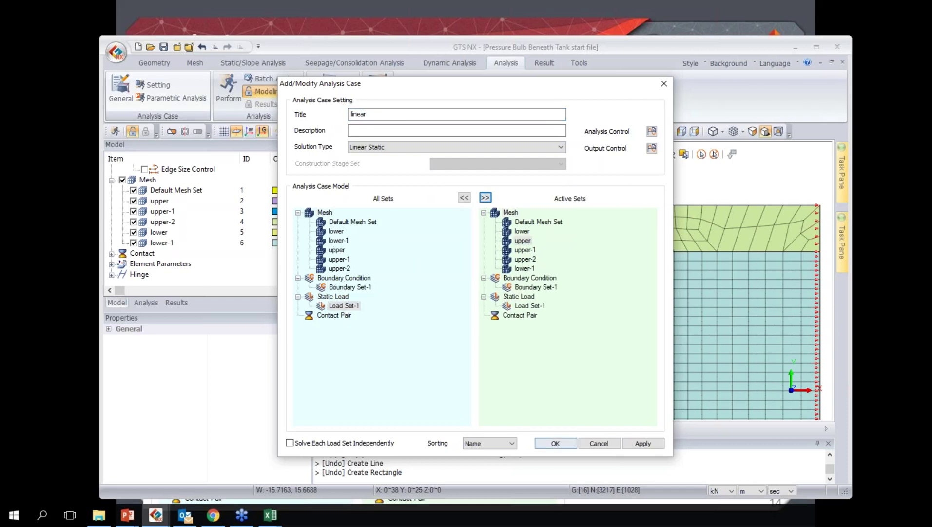
left_click(555, 443)
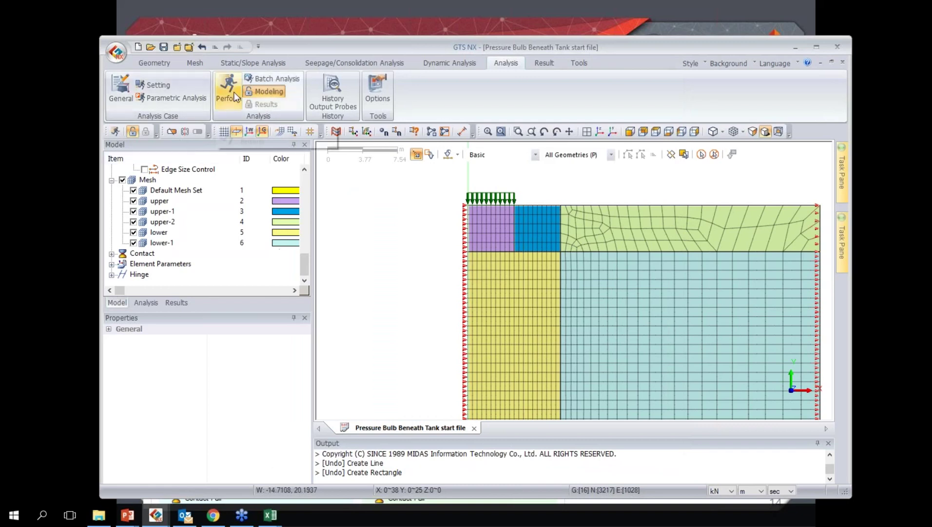
- Switch to the GTS NX window with the solved Pressure Bulb Beneath Tank model, making it taller and repositioning it
left_click(795, 47)
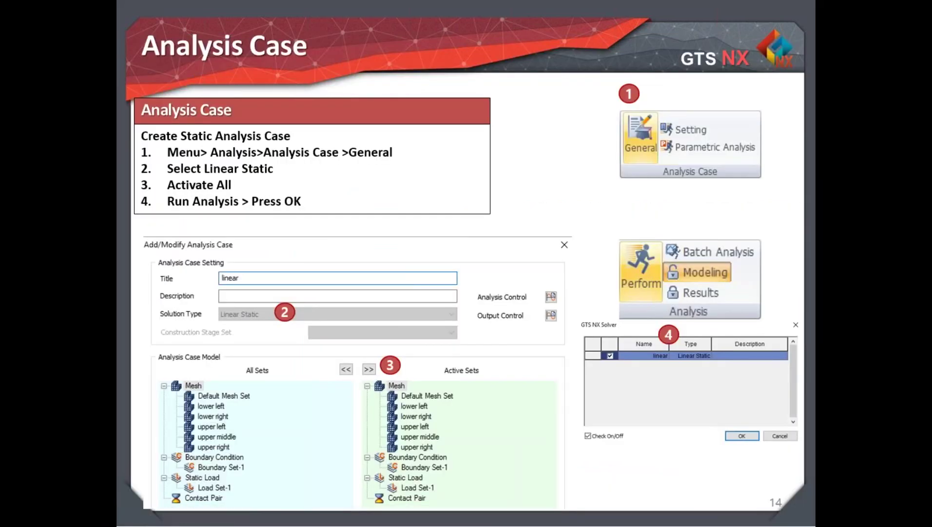
key("alt+Tab")
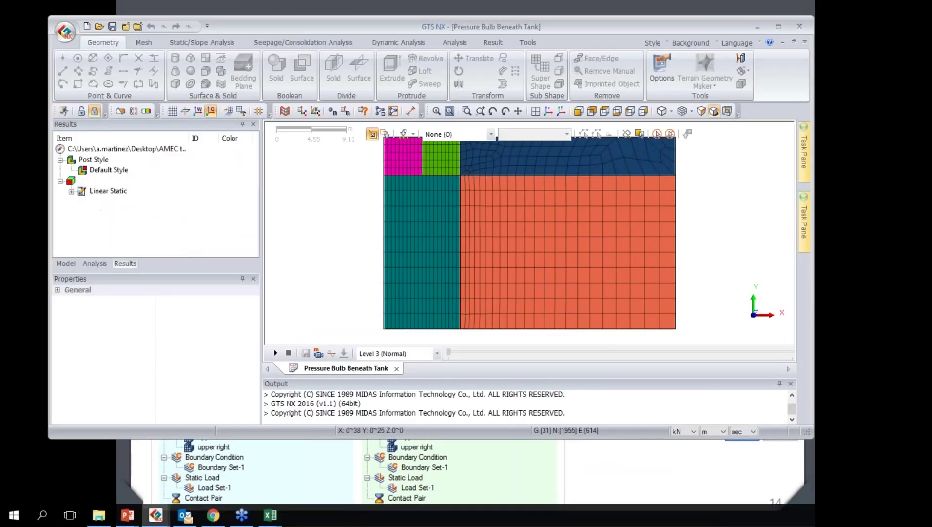
left_click_drag(267, 438, 267, 482)
key("alt+Tab")
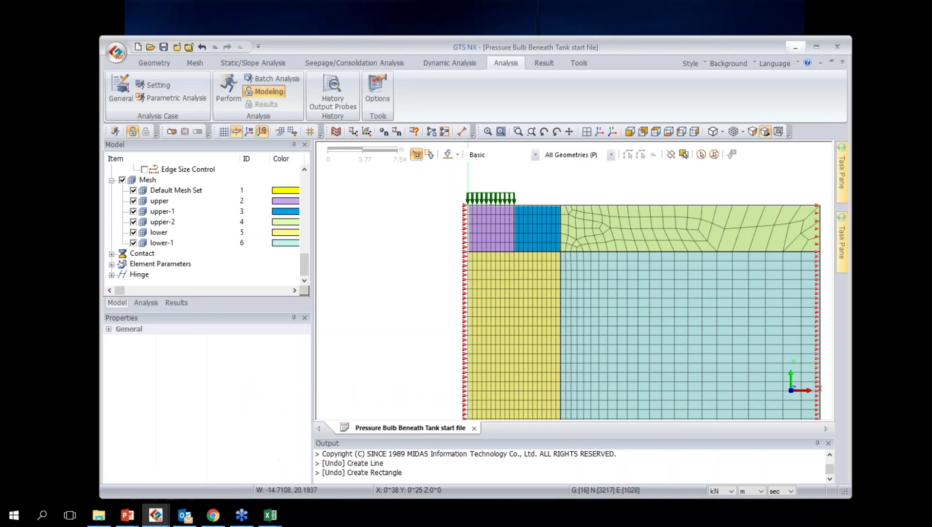
left_click(115, 131)
left_click(538, 331)
left_click(466, 26)
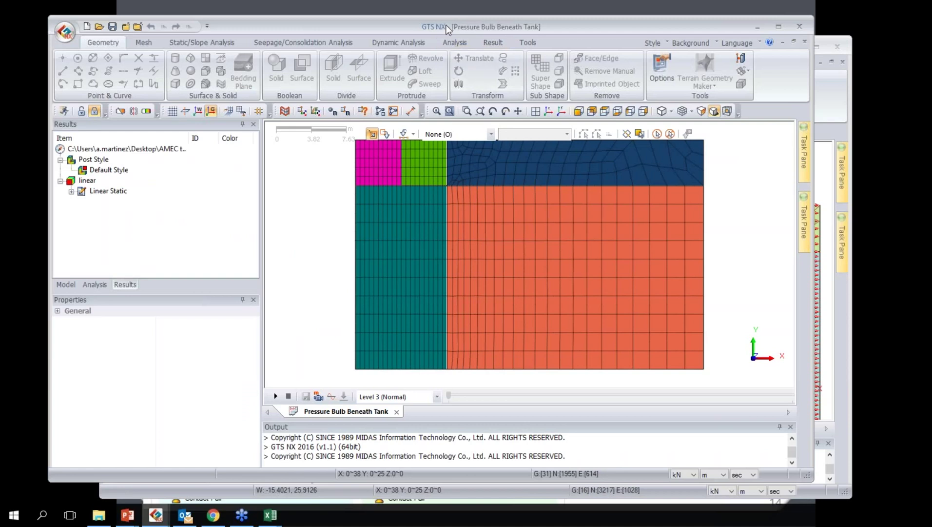
left_click_drag(447, 28, 458, 25)
- Display the total translation contour from the Linear Static displacement results and examine the whole model
left_click(82, 187)
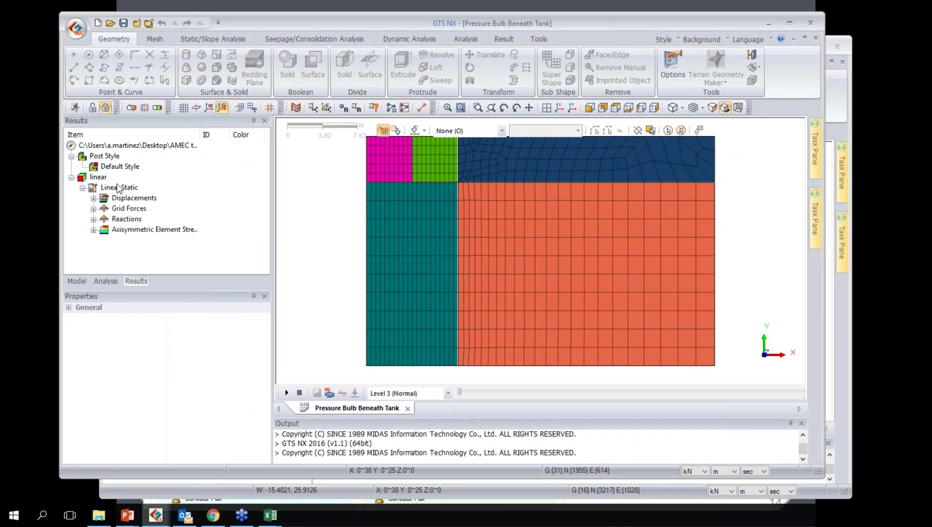
left_click(93, 198)
double_click(156, 187)
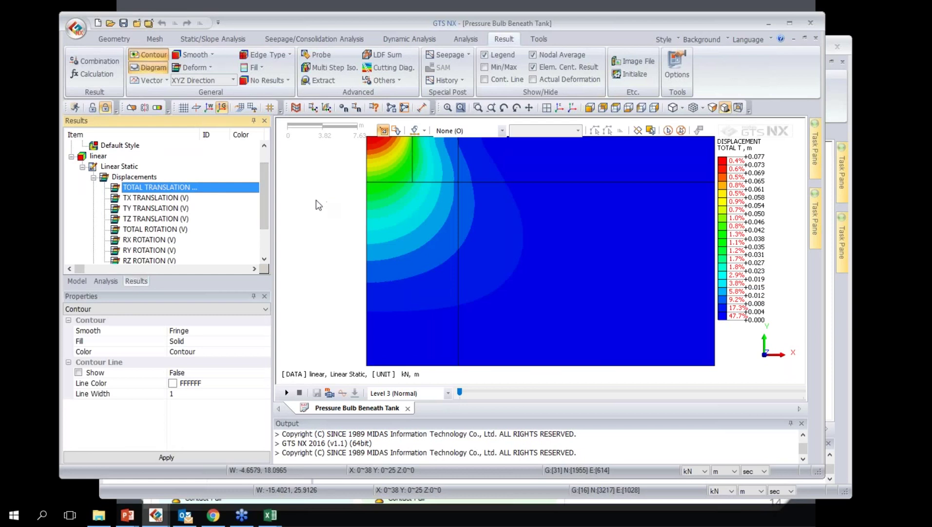
scroll(316, 232, "down", 1)
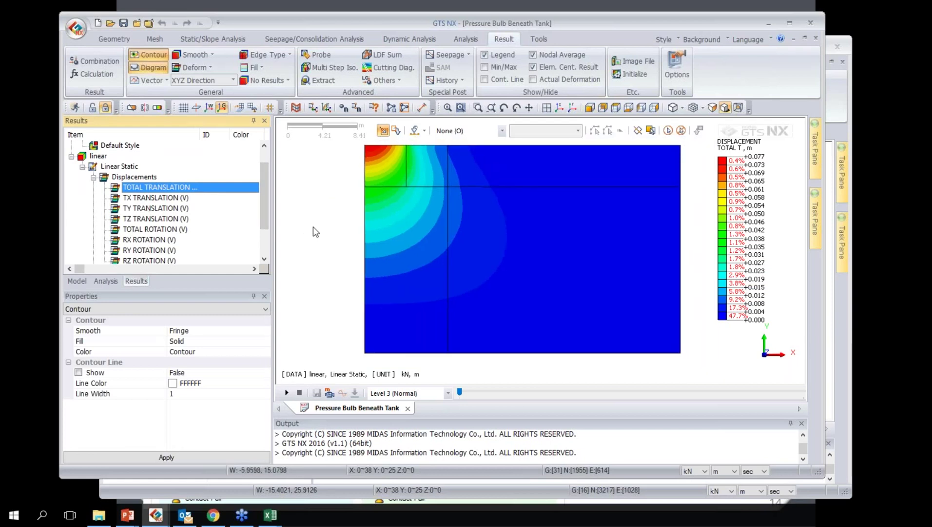
scroll(184, 198, "down", 2)
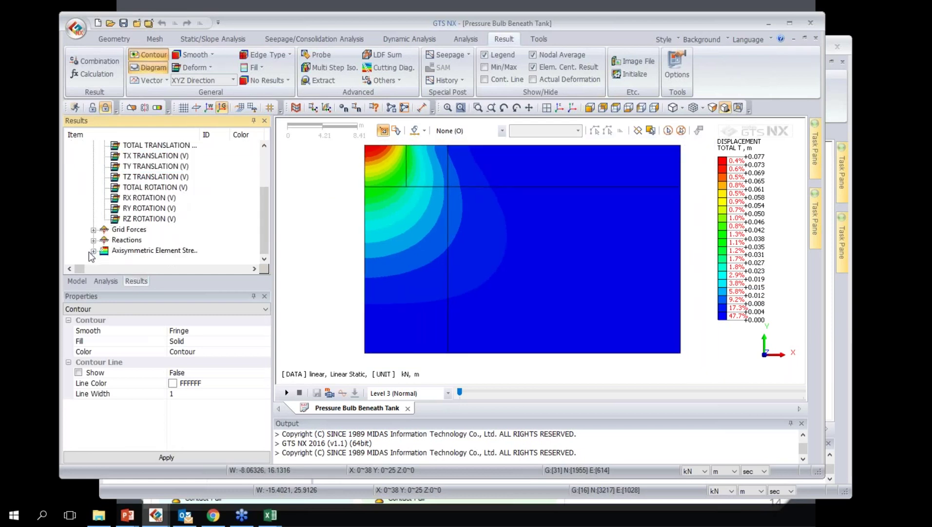
- Display the S-YY contour from the axisymmetric element stresses and examine the pressure bulb beneath the tank
left_click(93, 250)
left_click(131, 176)
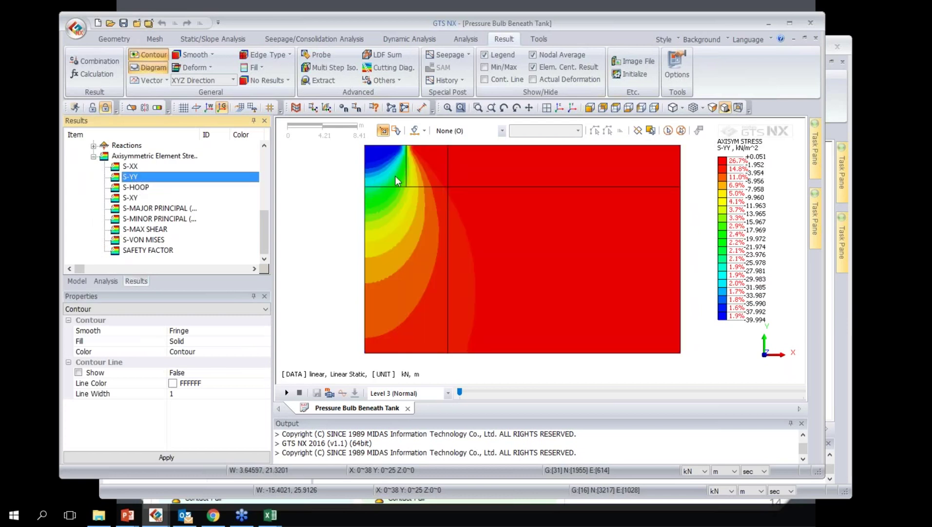
scroll(227, 249, "up", 2)
scroll(231, 247, "down", 2)
scroll(222, 236, "up", 6)
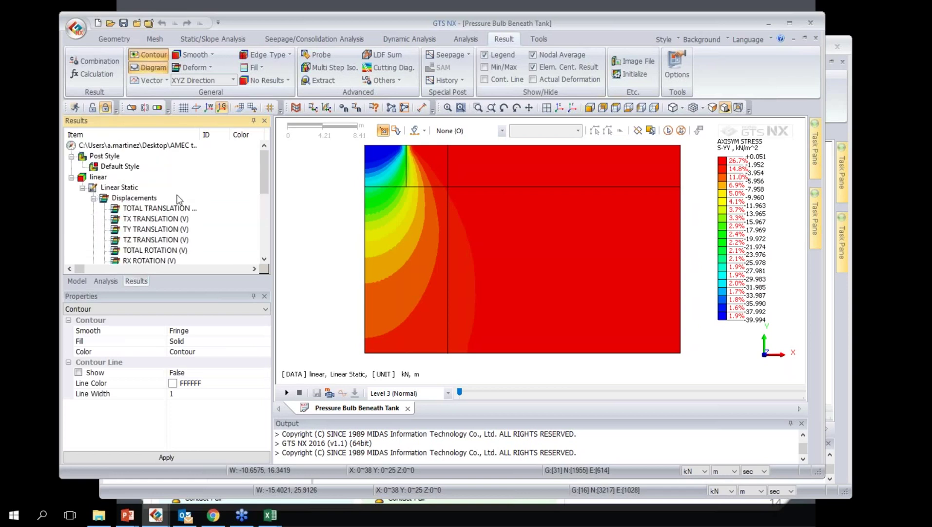
scroll(179, 198, "down", 3)
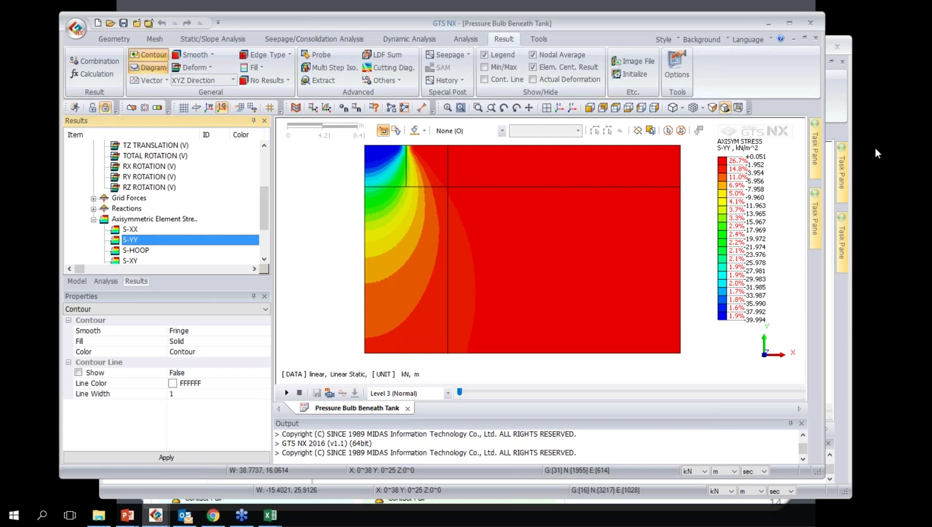
- Switch to the presentation, advance to the Results slide on checking vertical stresses S-YY, and return to GTS NX
left_click(849, 151)
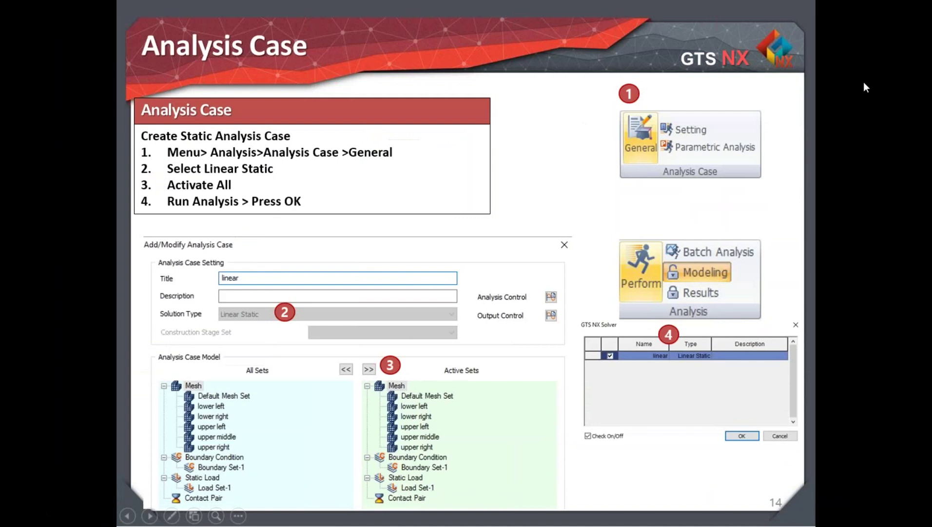
key("Right")
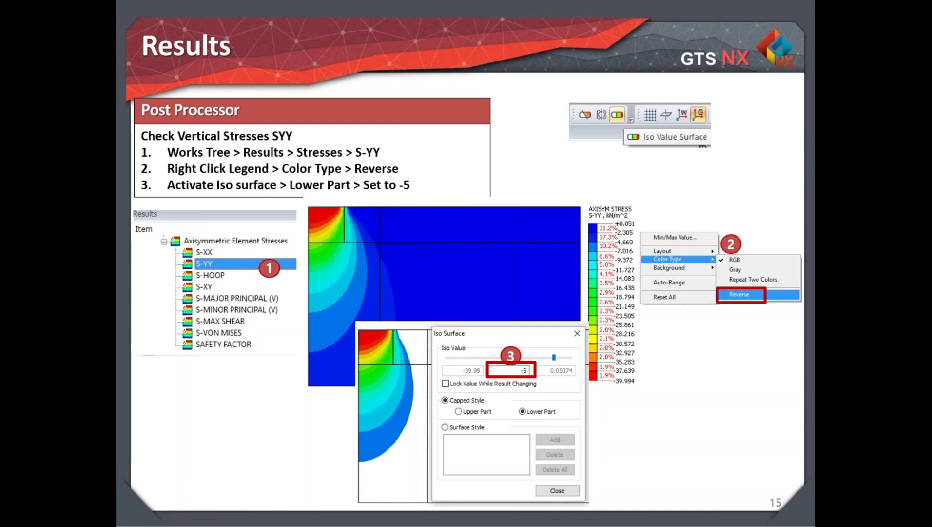
key("alt+Tab")
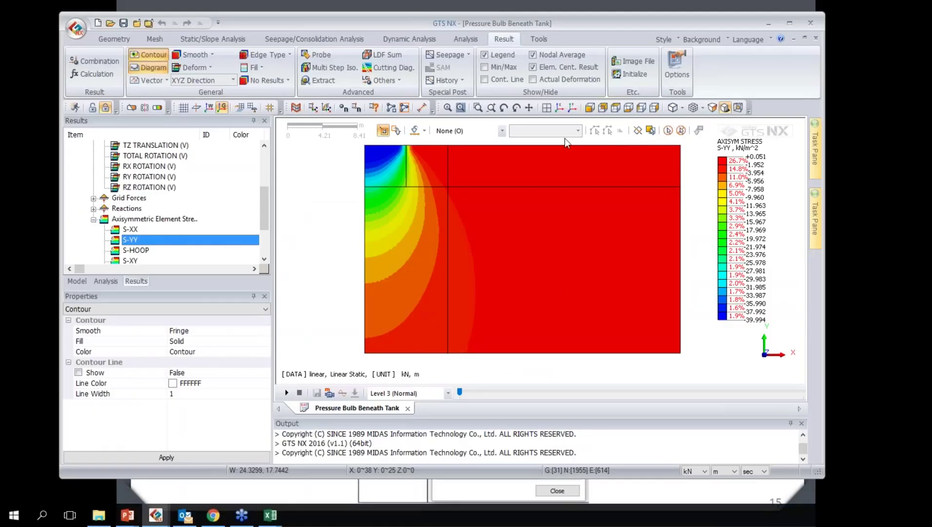
- Reverse the colour scale of the S-YY stress contour legend
left_click_drag(596, 31, 585, 63)
right_click(723, 220)
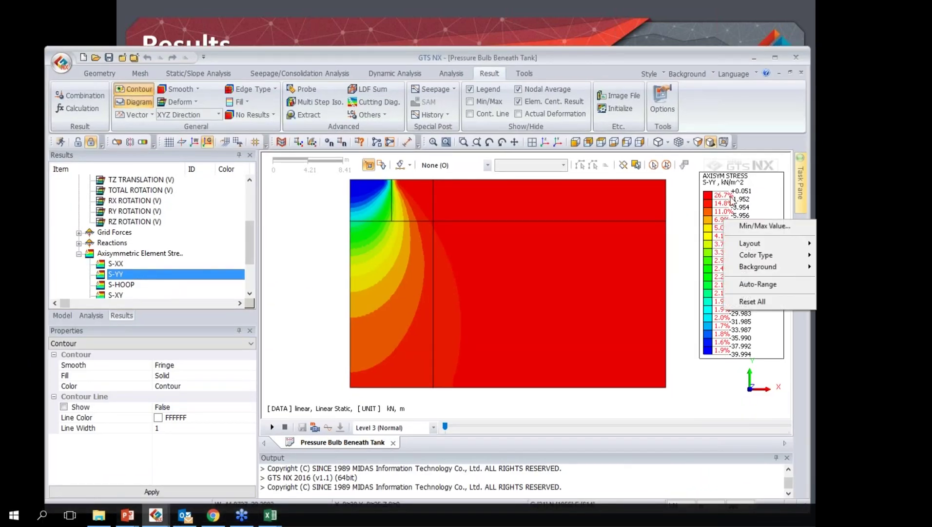
mouse_move(748, 259)
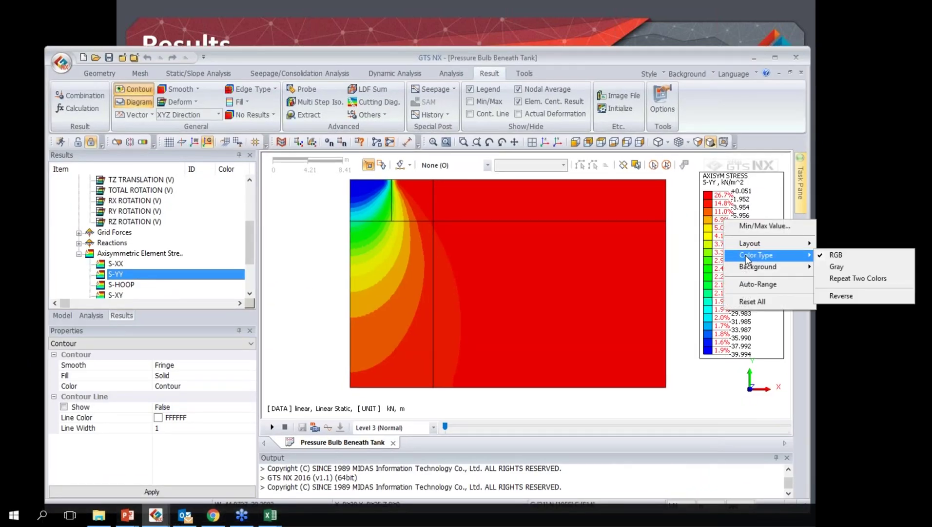
left_click(863, 295)
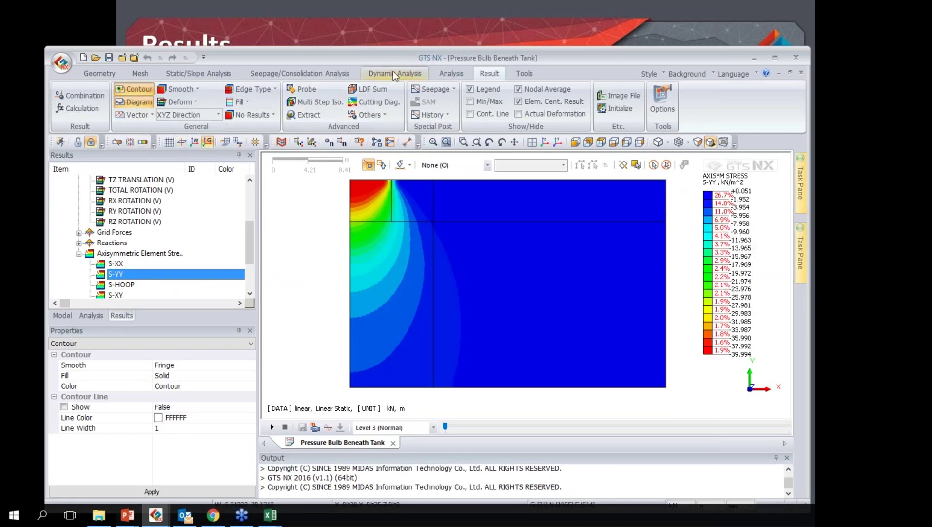
- Cap the S-YY contour with an iso surface showing the lower part at an iso value of -5
left_click(143, 142)
left_click_drag(818, 159, 234, 159)
left_click(271, 245)
double_click(267, 202)
type("-5")
key("Return")
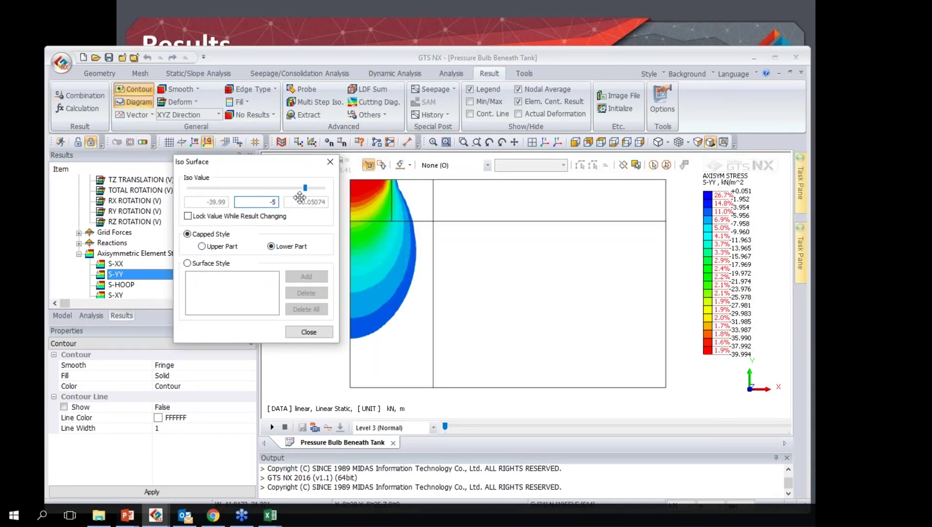
left_click(308, 332)
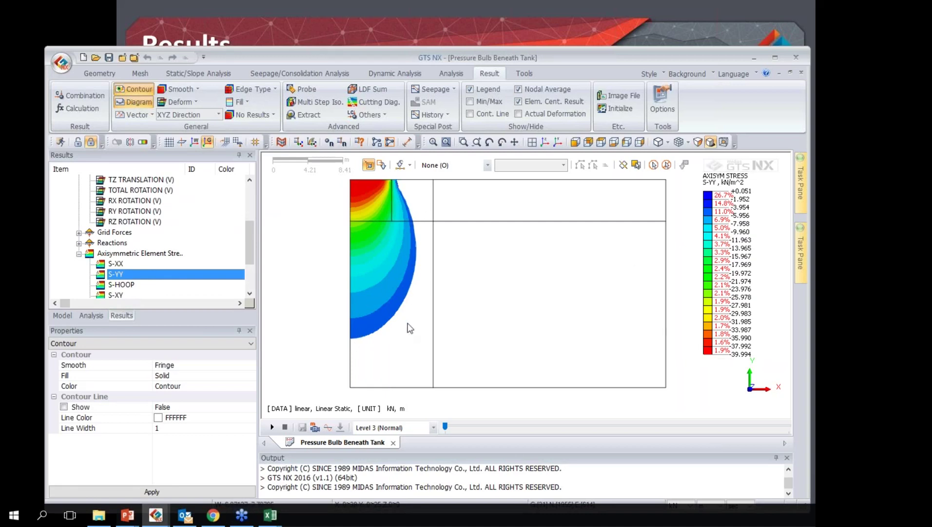
- Display the full total translation contour without iso surface capping and show its minimum and maximum labels
scroll(138, 210, "up", 2)
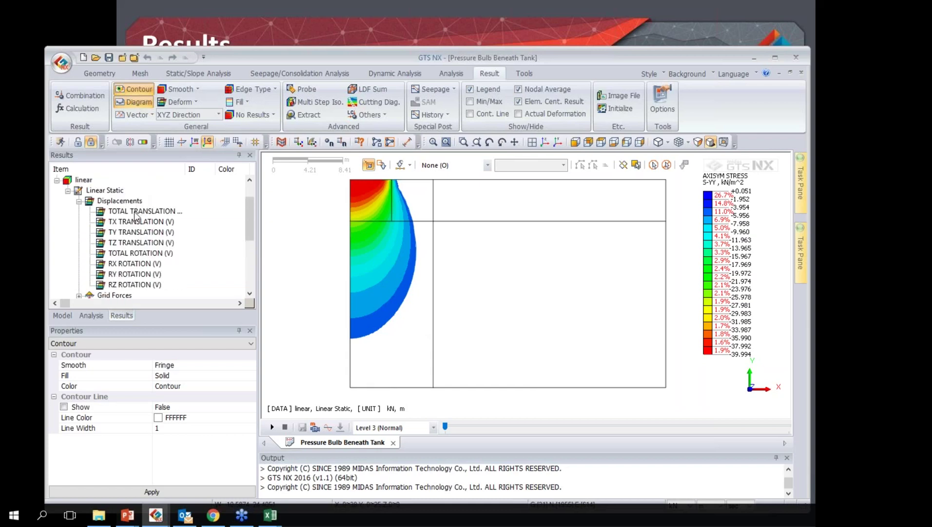
double_click(138, 210)
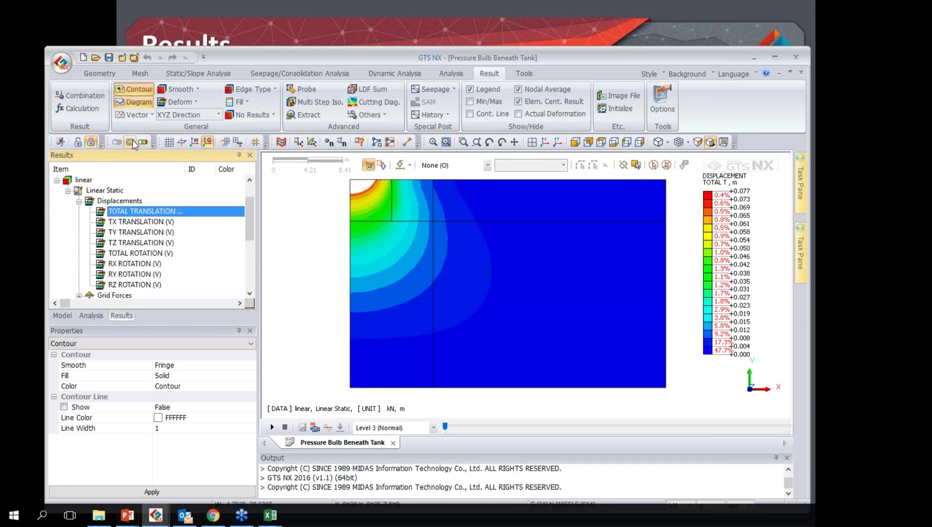
left_click(490, 102)
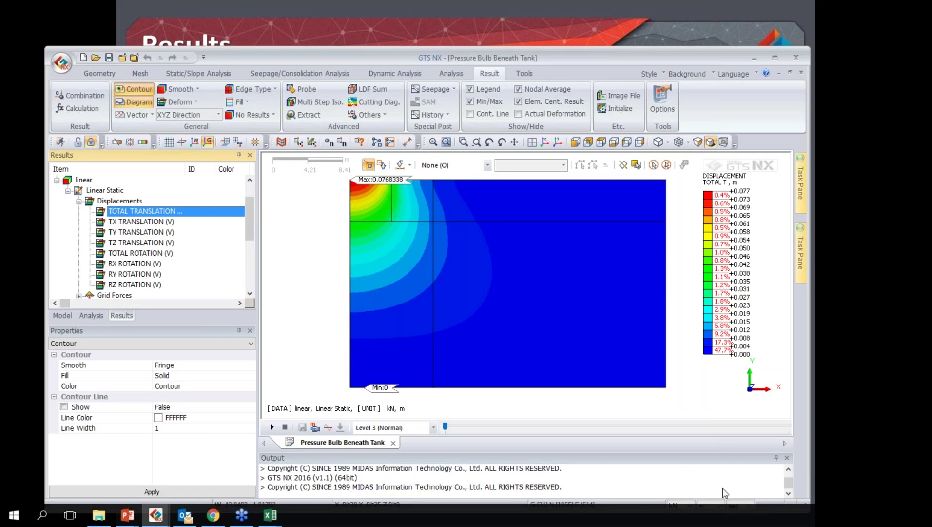
- Change the model's length unit to mm for the displacement results
left_click_drag(600, 58, 600, 41)
left_click(709, 483)
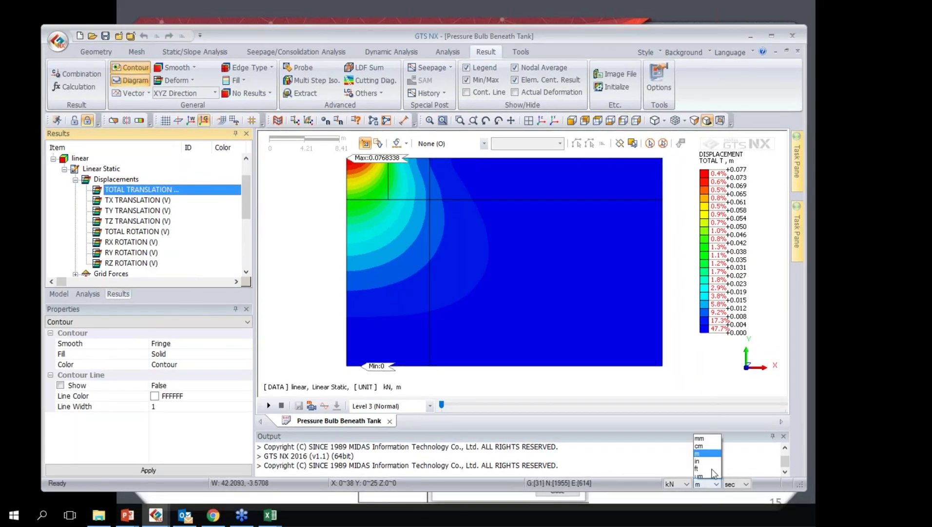
left_click(707, 437)
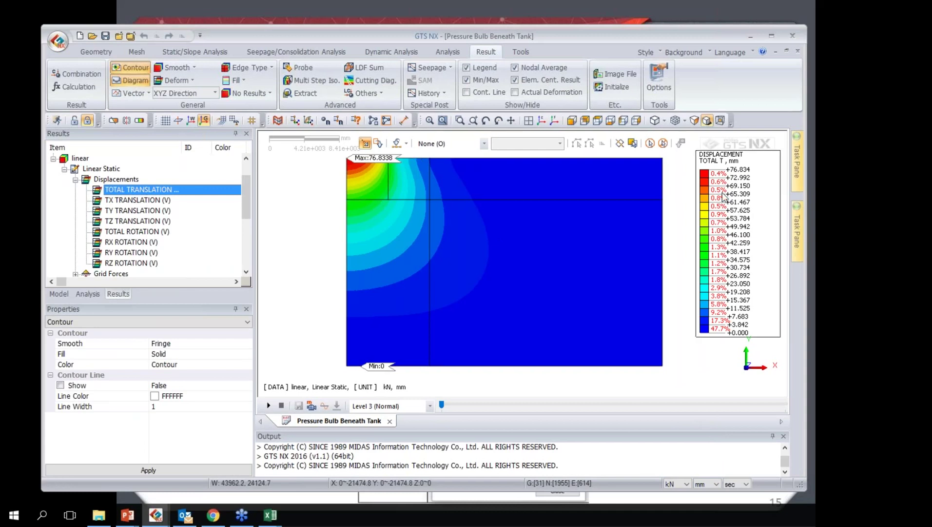
- Switch to the presentation, review the slides on displacements, cutting diagram and result extraction, and return to GTS NX
left_click(684, 13)
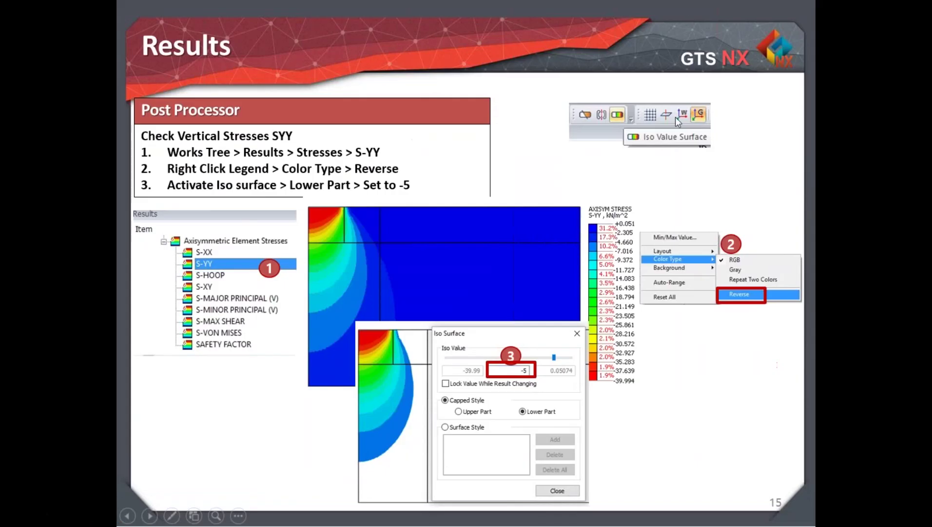
left_click(675, 117)
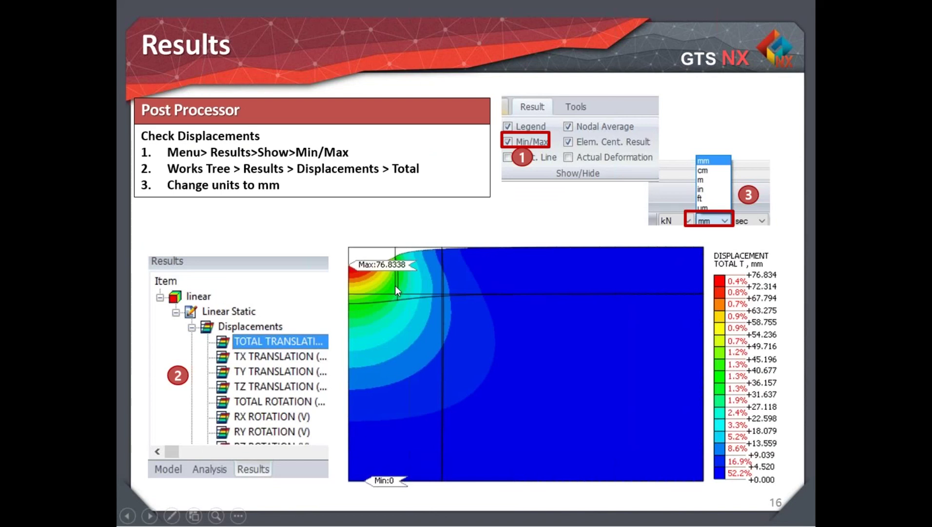
key("Right")
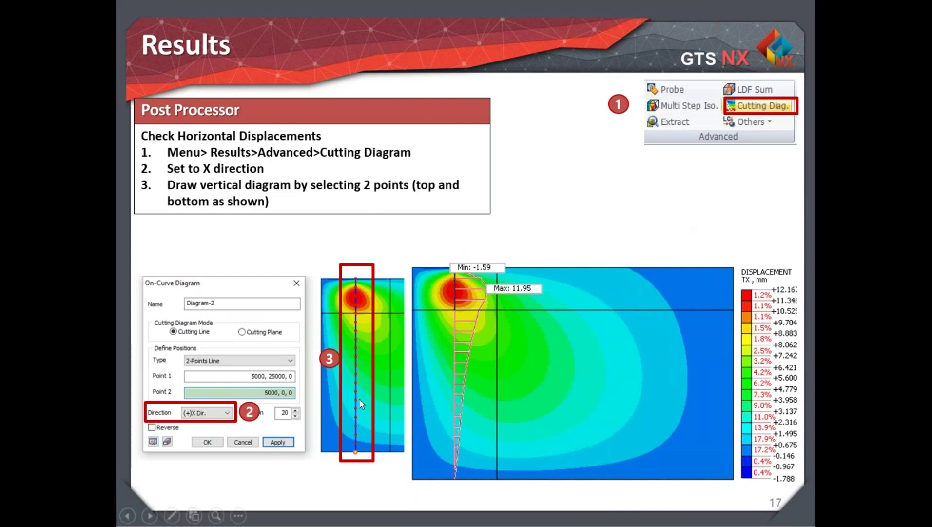
left_click(403, 343)
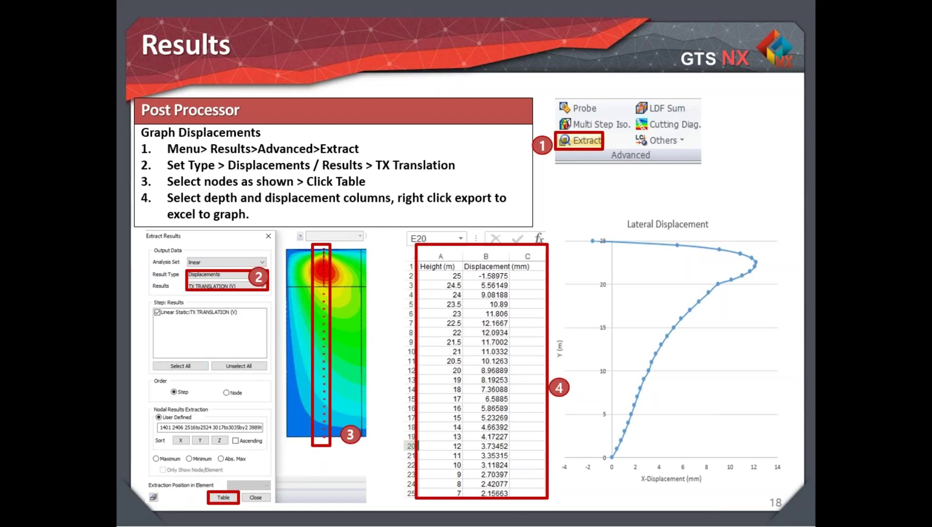
key("alt+Tab")
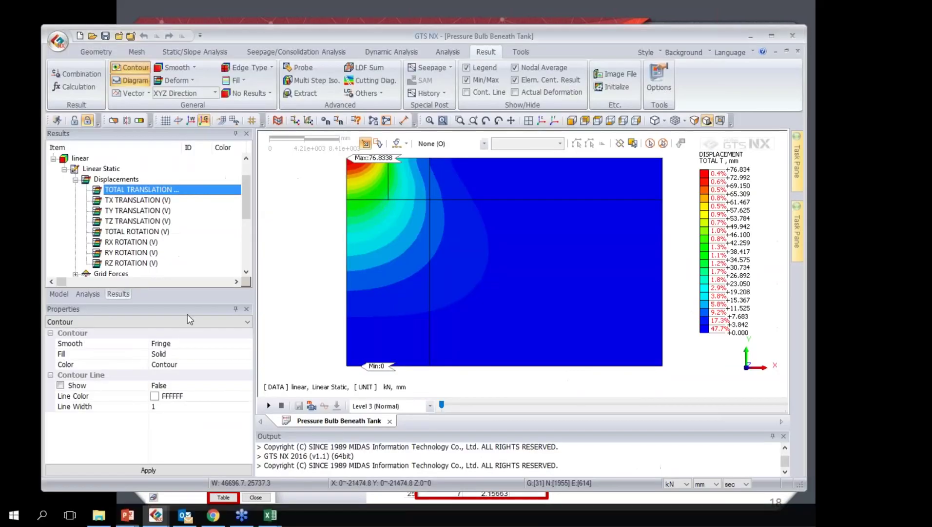
- Start a cutting diagram on the TX translation contour with a 2-points line from 5000, 25000, 0 to 5000, 0, 0
left_click(369, 80)
left_click_drag(114, 136, 256, 65)
left_click(363, 184)
left_click(111, 202)
left_click(388, 158)
left_click(399, 283)
left_click(393, 367)
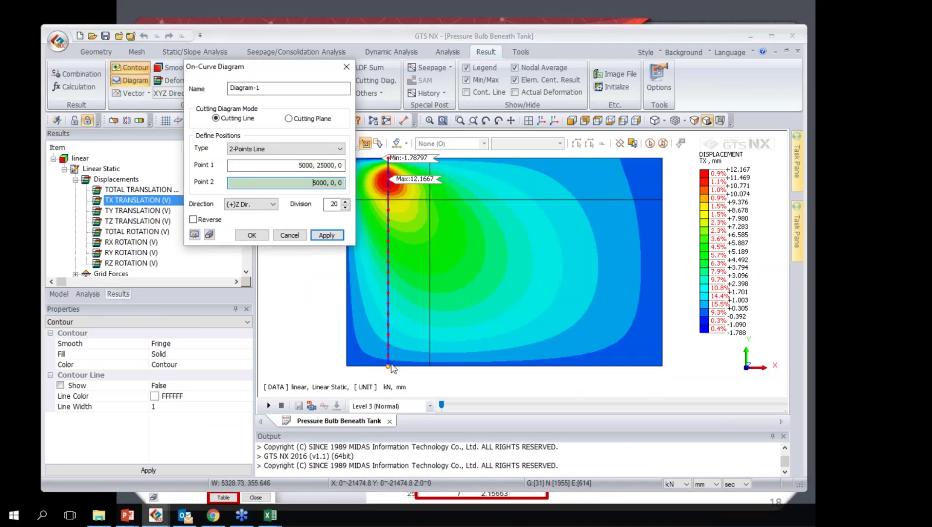
left_click(389, 366)
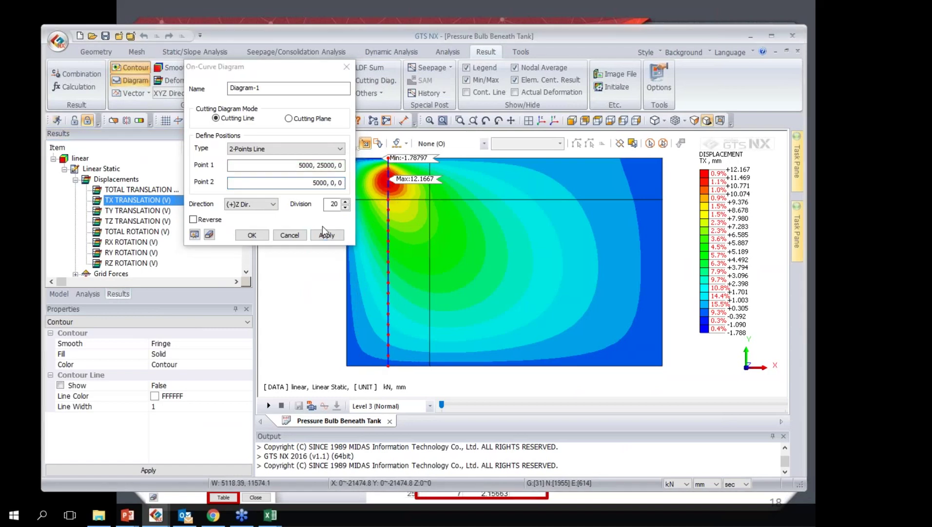
- Set the cutting diagram's direction to (+)X Dir. and create Diagram-1
left_click(251, 204)
left_click(246, 214)
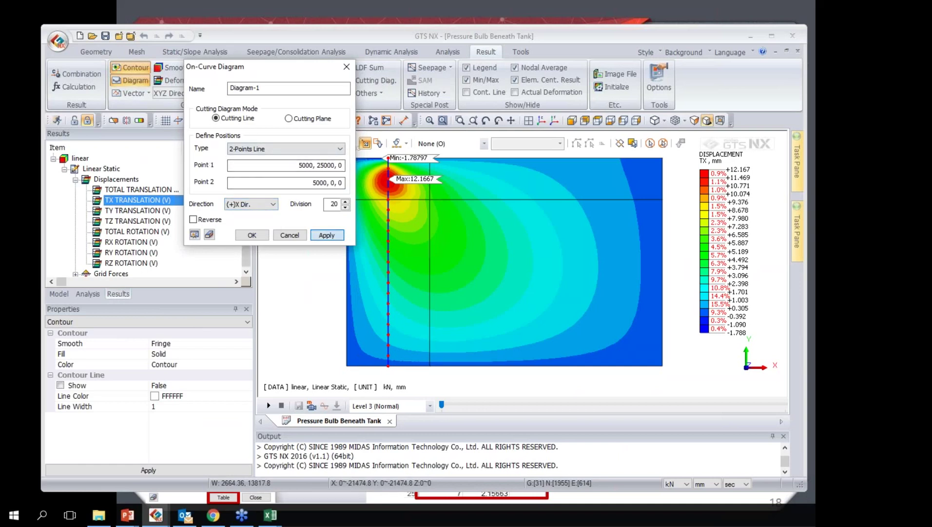
left_click(326, 235)
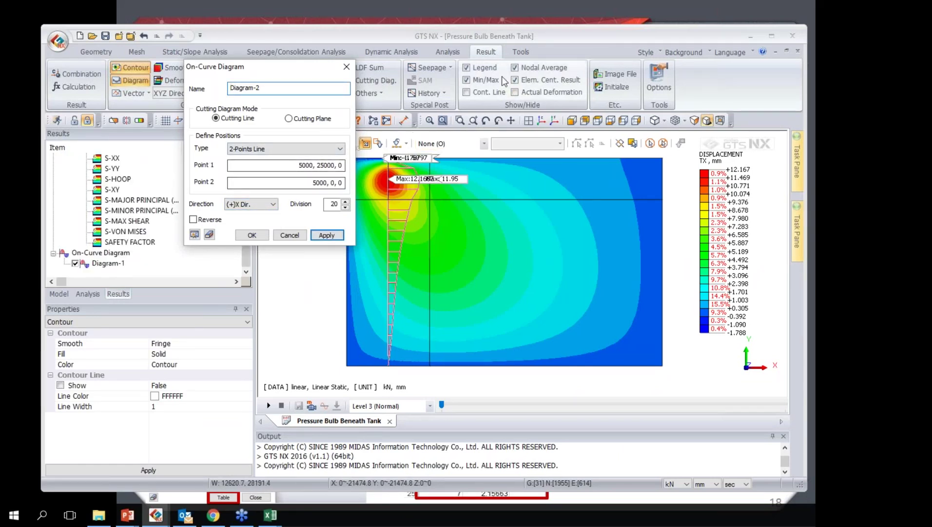
- Turn off the contour's minimum and maximum labels, finish the cutting diagram command and hide Diagram-1
left_click(418, 148)
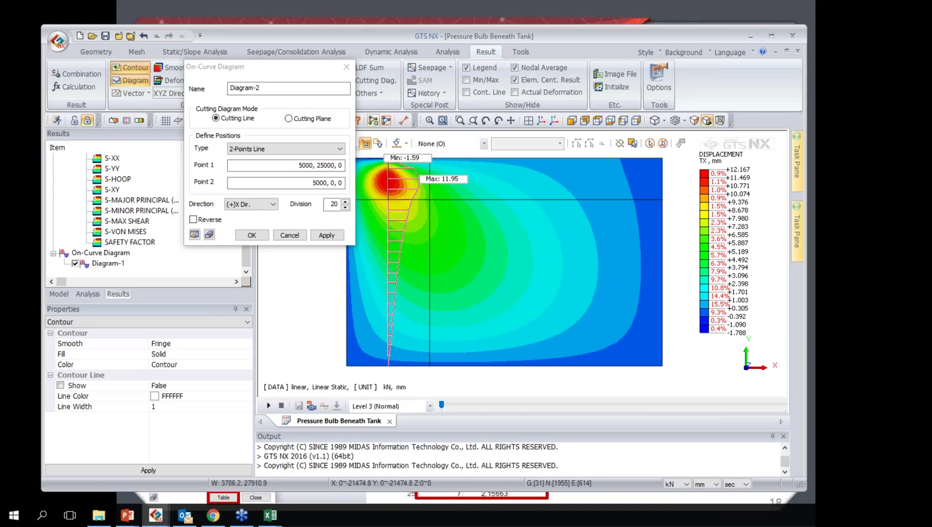
left_click(347, 67)
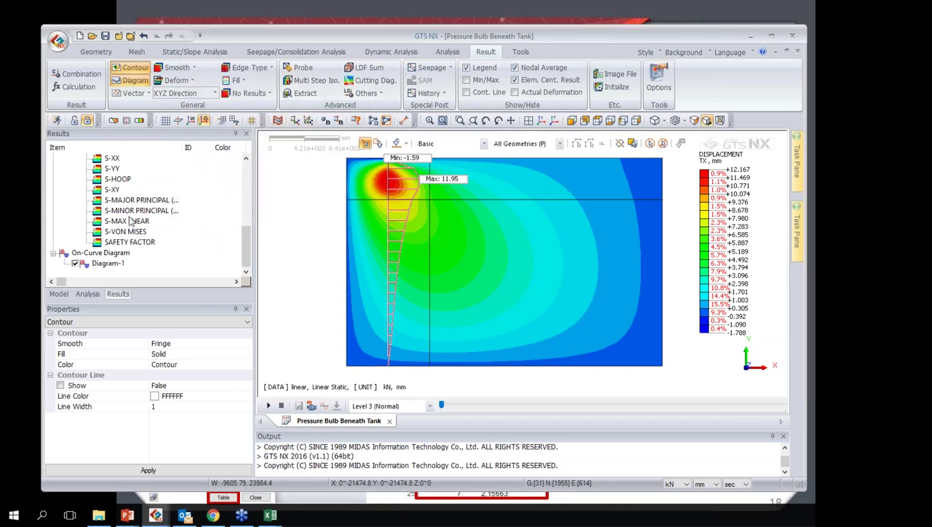
left_click(75, 263)
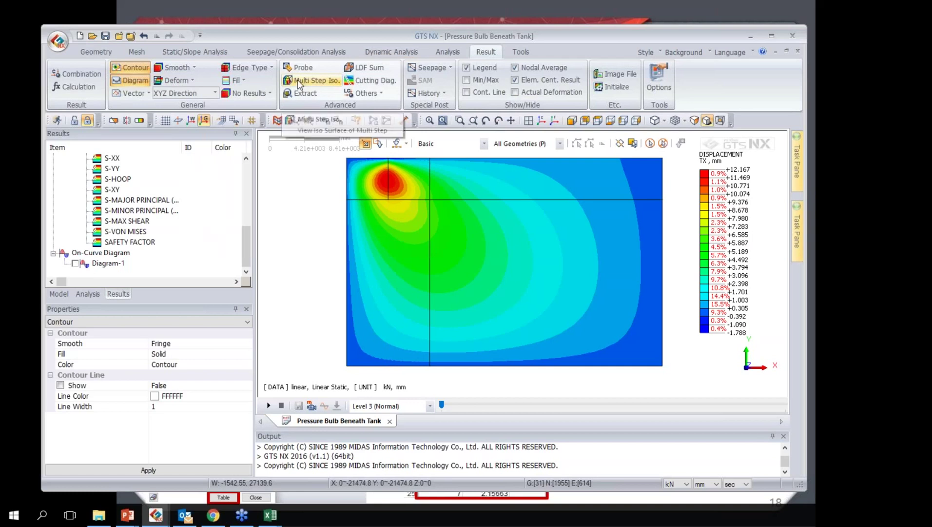
- Extract TX translation displacements, ordered by node, into a table for the vertical line of nodes beneath the tank edge
left_click(299, 92)
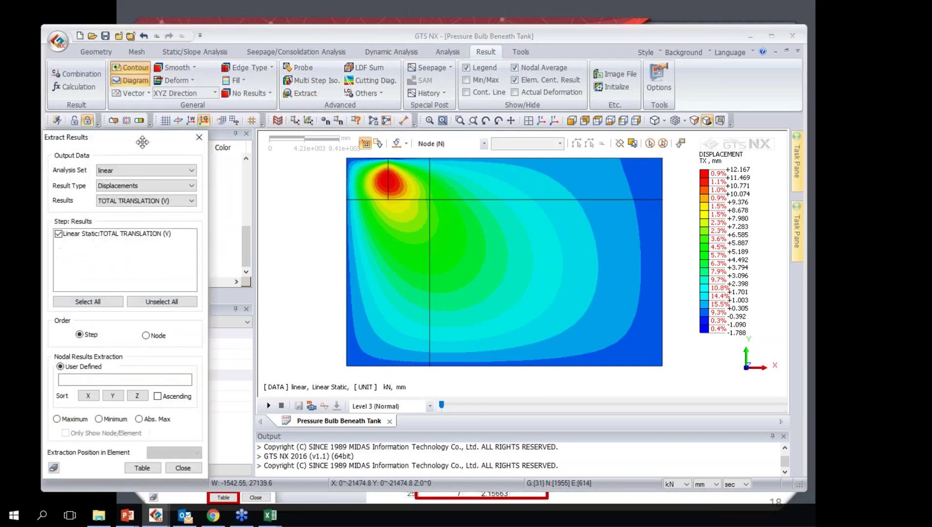
left_click_drag(143, 143, 194, 68)
left_click(242, 122)
left_click(175, 139)
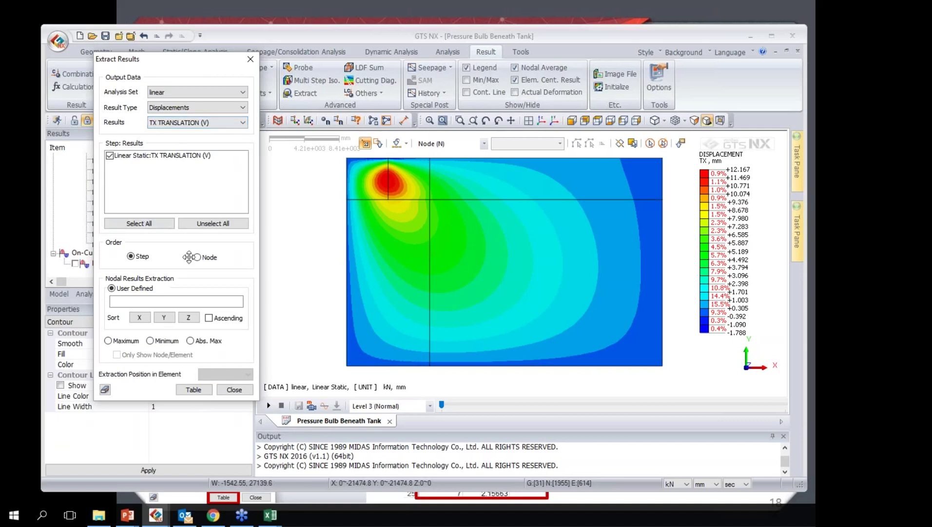
left_click(196, 258)
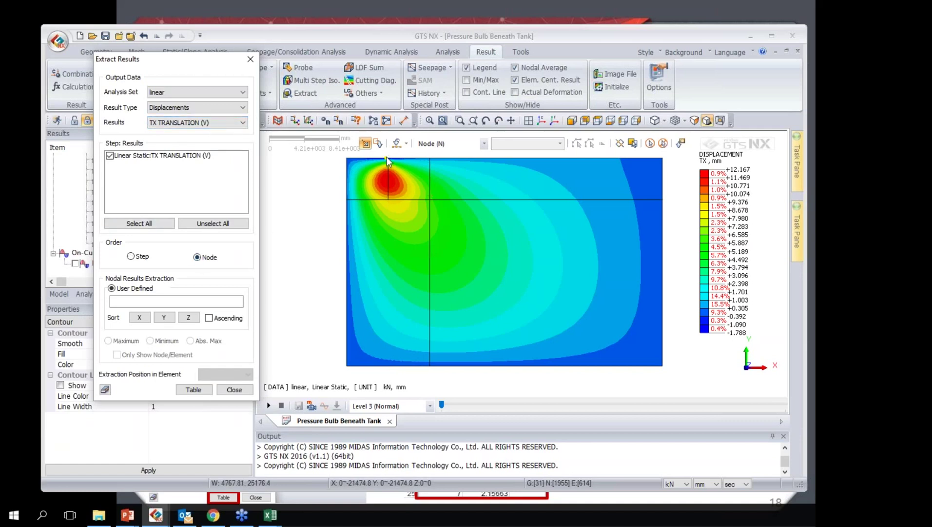
left_click_drag(390, 155, 390, 381)
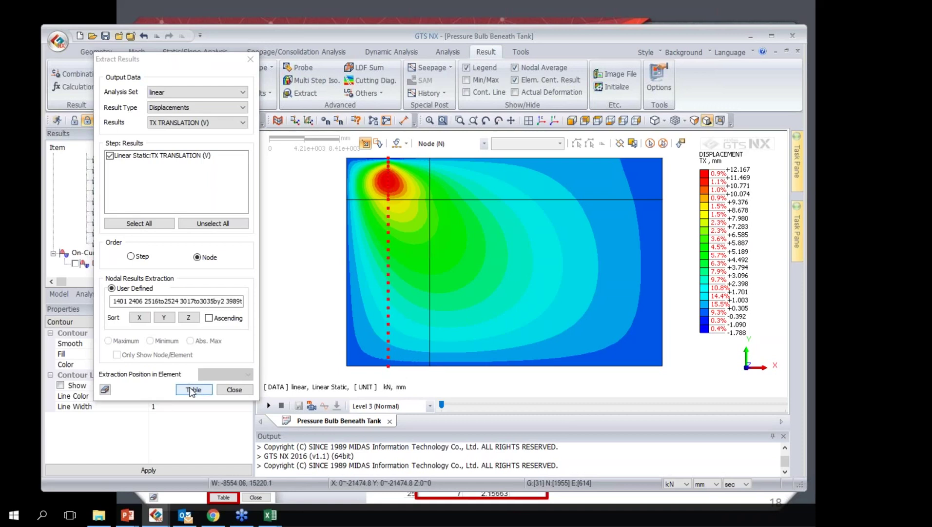
left_click(192, 390)
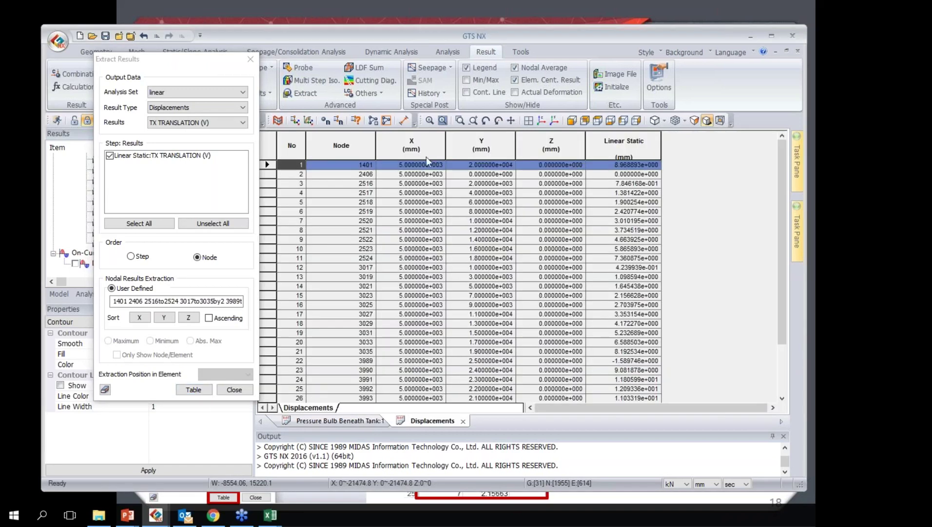
- Select the Y and Linear Static columns of the extracted displacement table for export to Excel
left_click(500, 148)
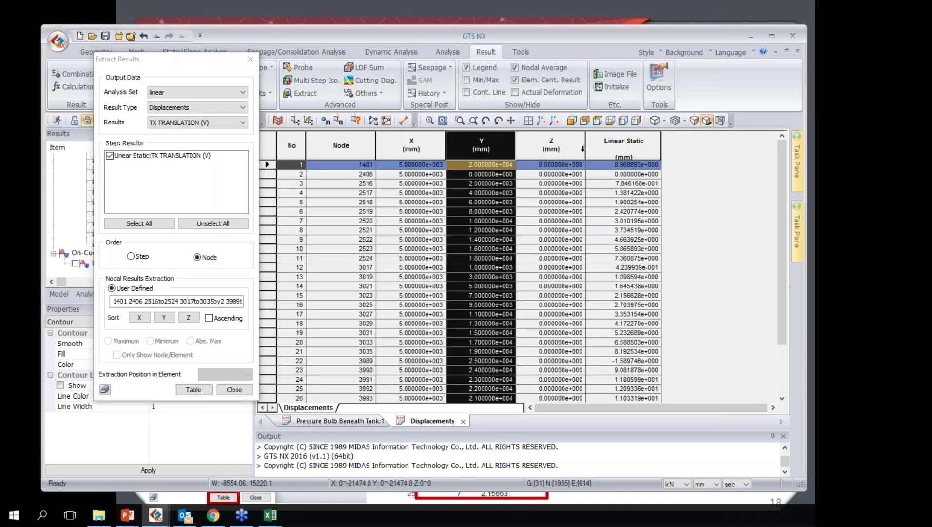
left_click(610, 145, "ctrl")
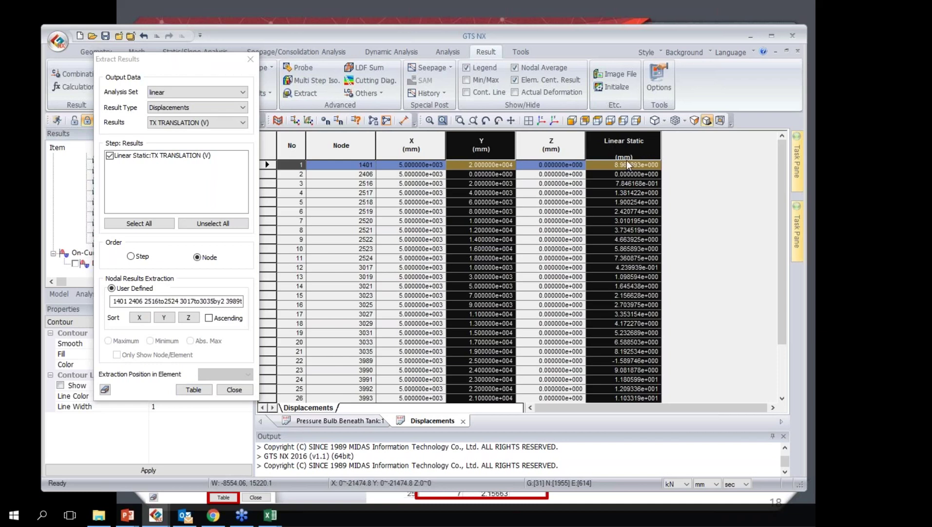
right_click(616, 145)
left_click(692, 248)
- Minimise GTS NX and advance the presentation to the slide comparing results with the SIGMAW tutorial
left_click(750, 36)
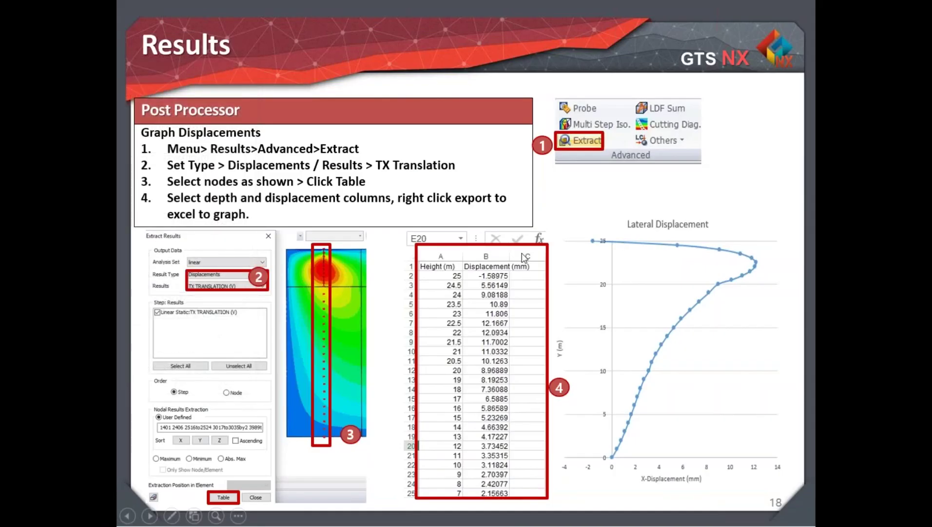
left_click(572, 261)
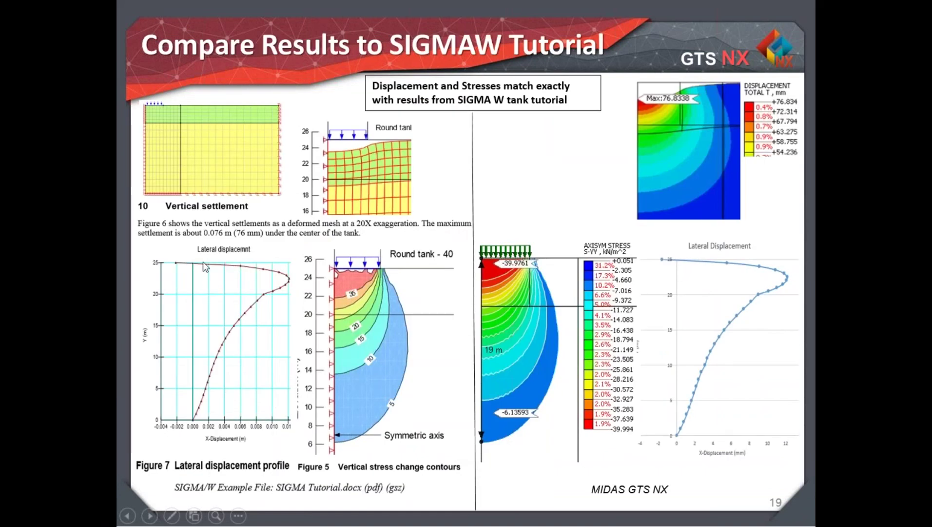
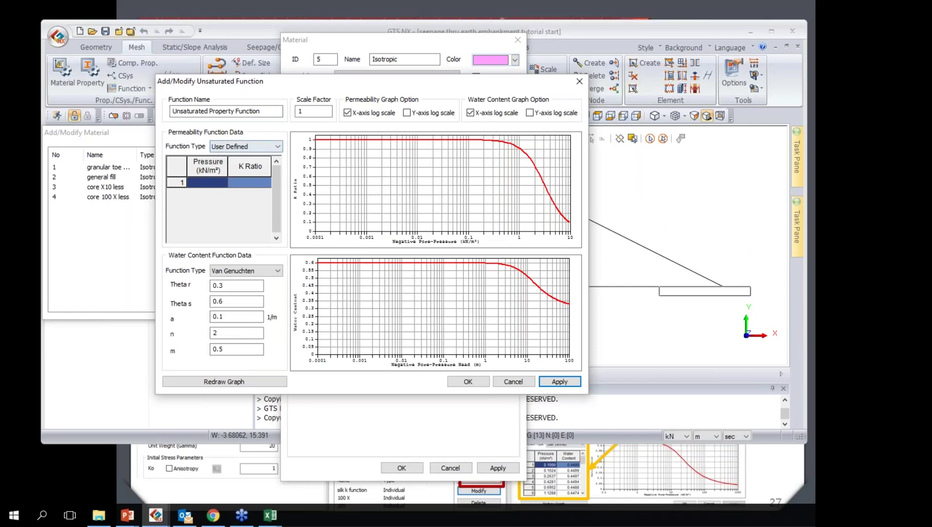
- Set the water content function type of the new unsaturated property function to User Defined
left_click(204, 141)
left_click(244, 270)
left_click(229, 289)
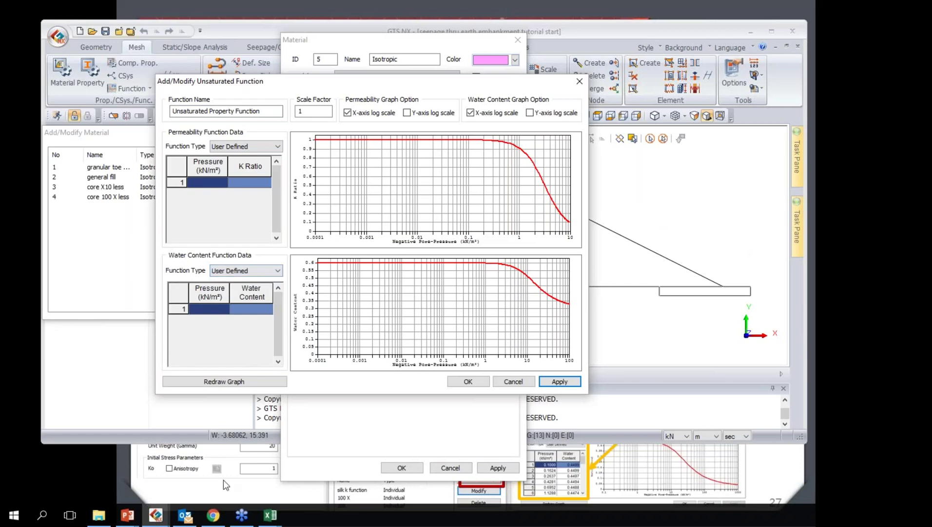
- Copy the matric suction and VWC values in A2:B21 of the water content workbook and try pasting them into the unsaturated function
mouse_move(273, 518)
left_click(273, 429)
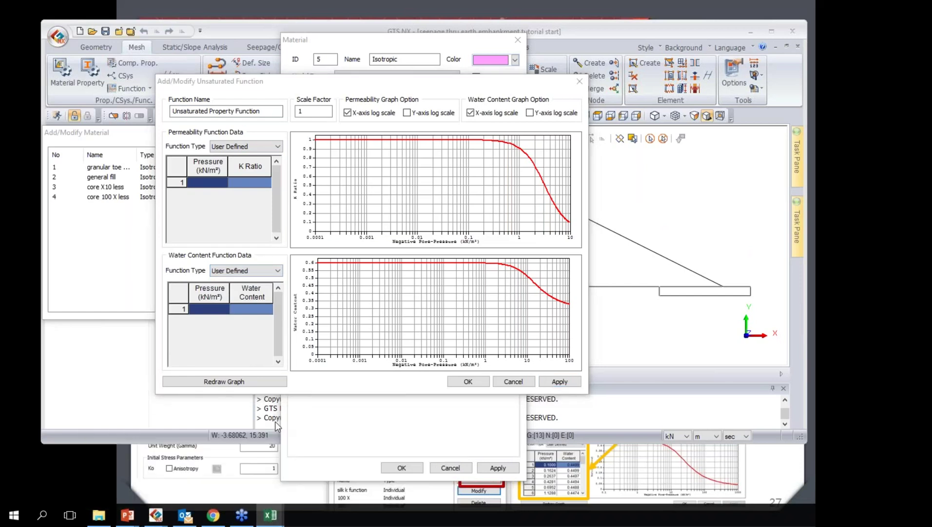
left_click_drag(325, 101, 343, 92)
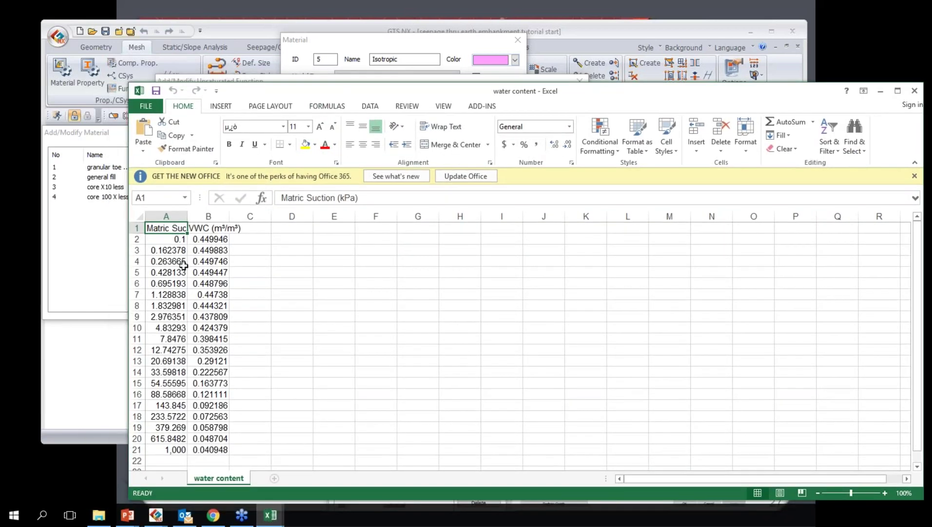
left_click_drag(167, 240, 215, 249)
left_click_drag(233, 344, 216, 449)
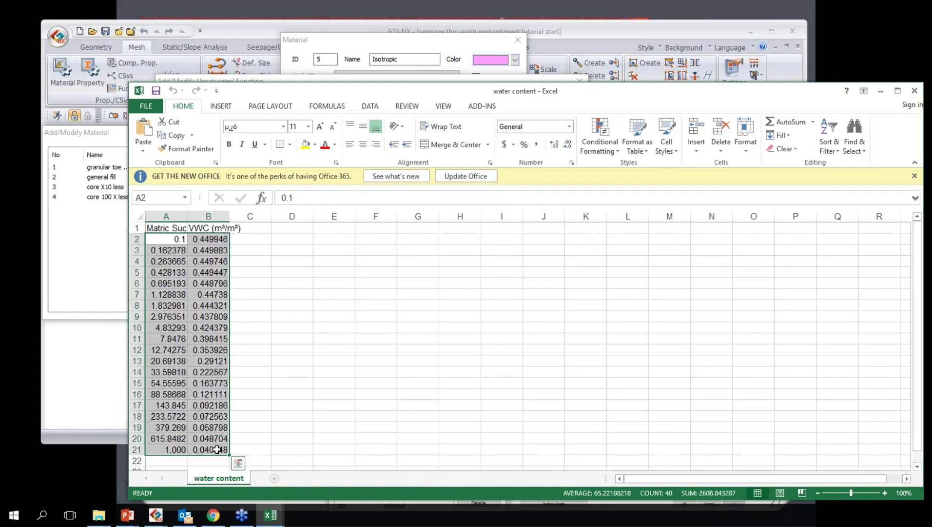
key("ctrl+c")
left_click(880, 91)
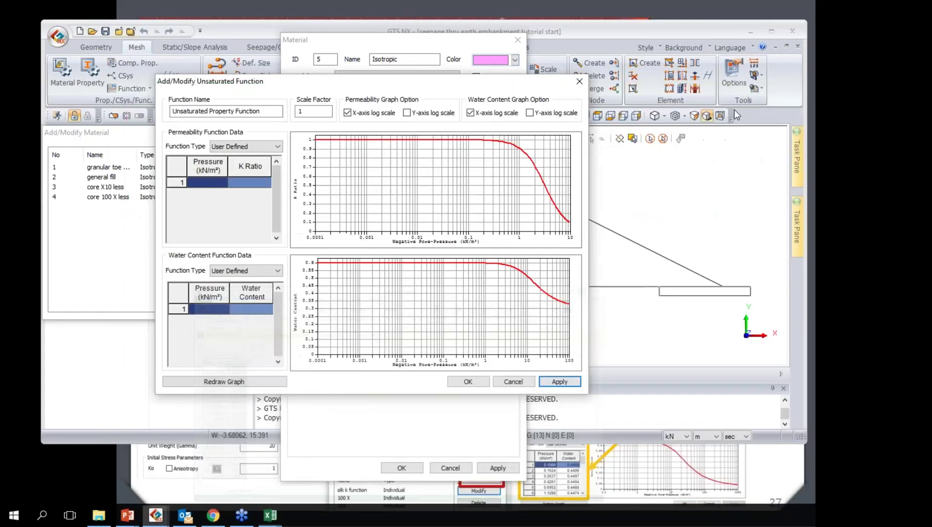
key("ctrl+v")
left_click(477, 264)
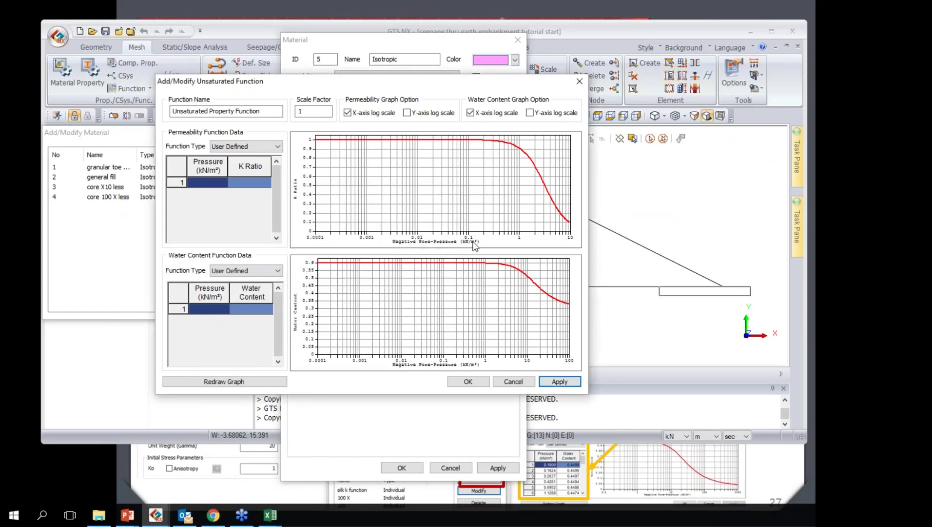
- Copy the suction and Kx values in A2:B21 of the core X10 workbook into the permeability function table and review the rows
left_click(270, 515)
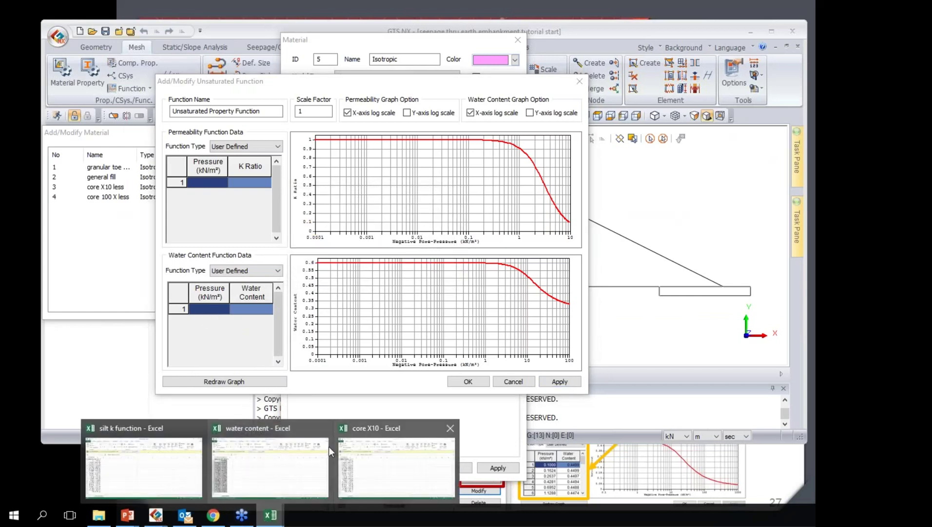
left_click(381, 461)
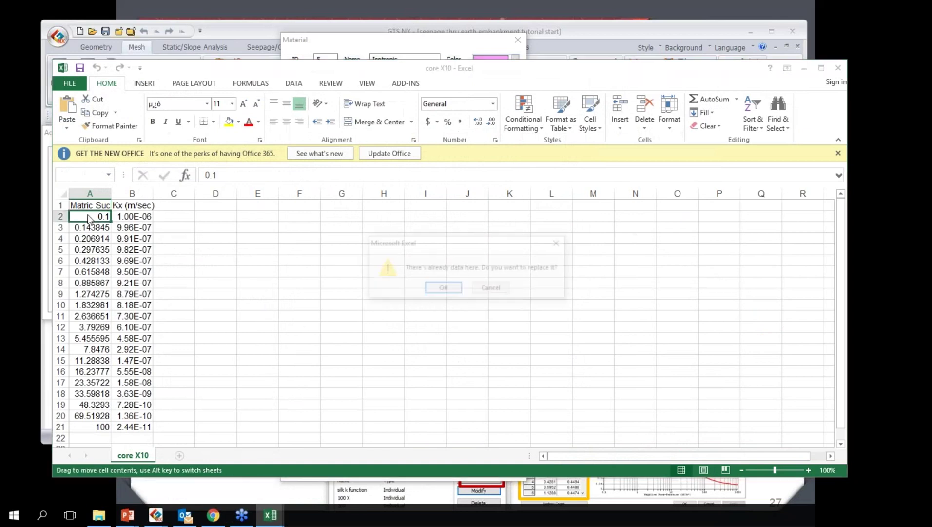
left_click(490, 287)
left_click_drag(128, 216, 168, 266)
left_click(214, 238)
left_click_drag(97, 216, 137, 428)
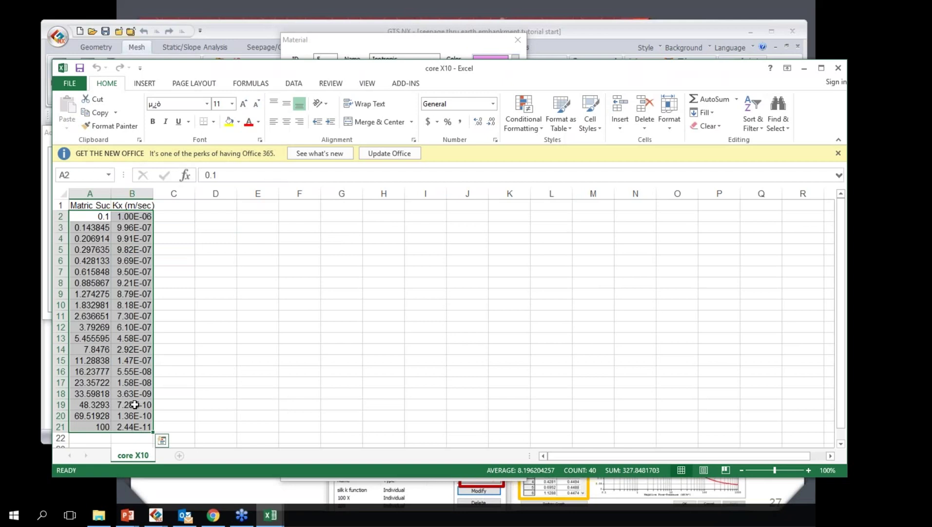
key("ctrl+c")
left_click(804, 68)
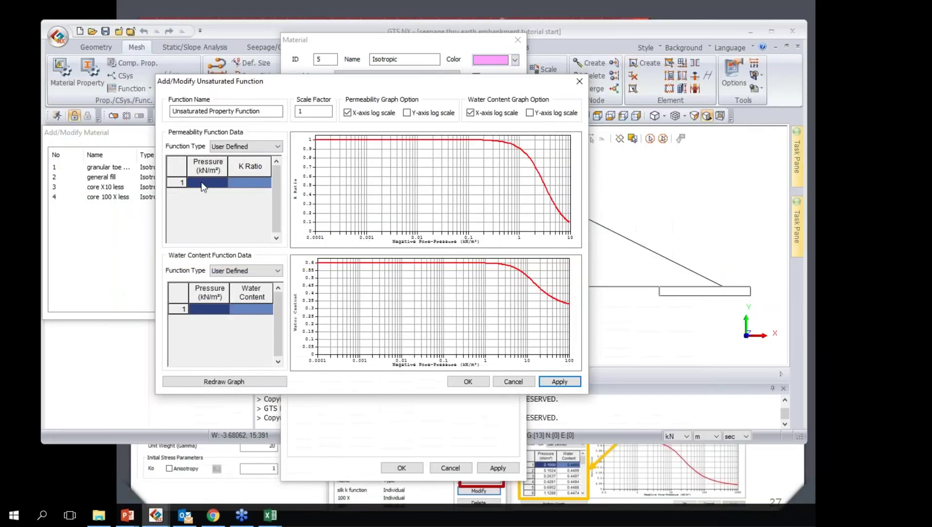
key("ctrl+v")
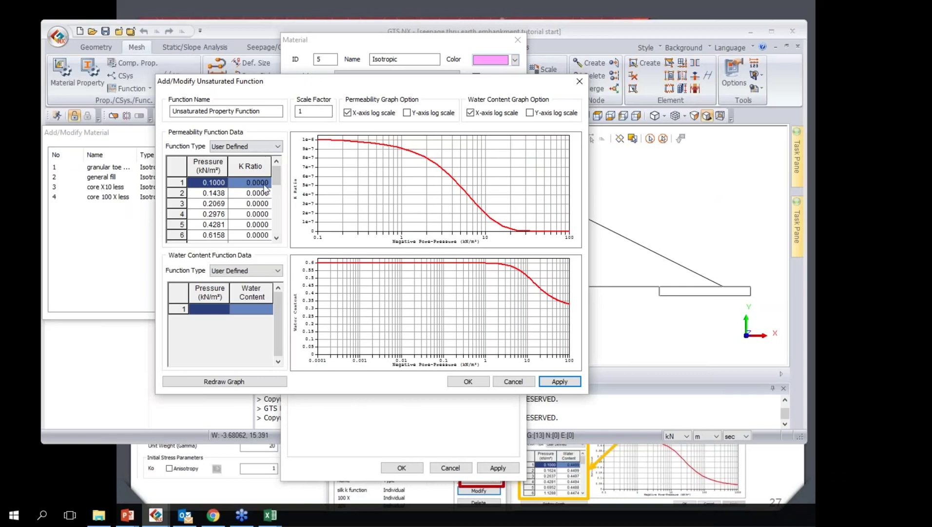
scroll(261, 183, "down", 5)
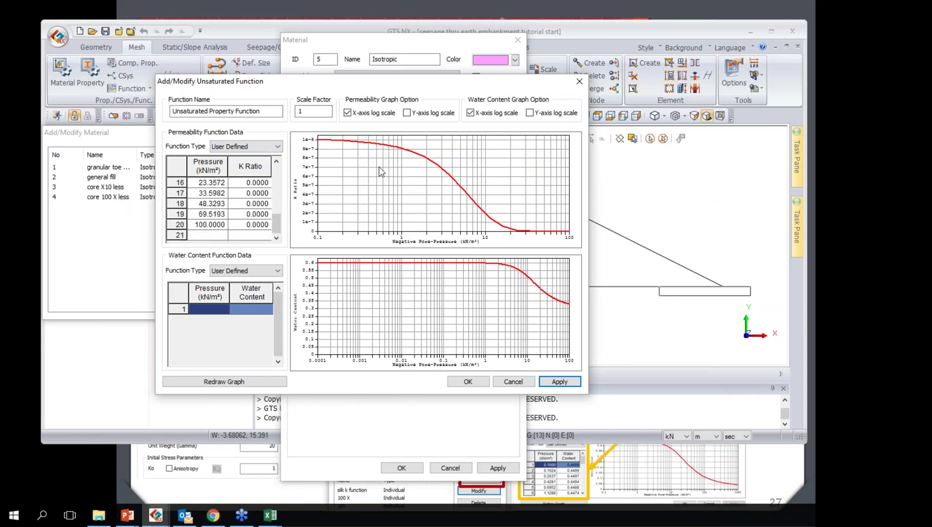
scroll(258, 195, "up", 5)
left_click(260, 183)
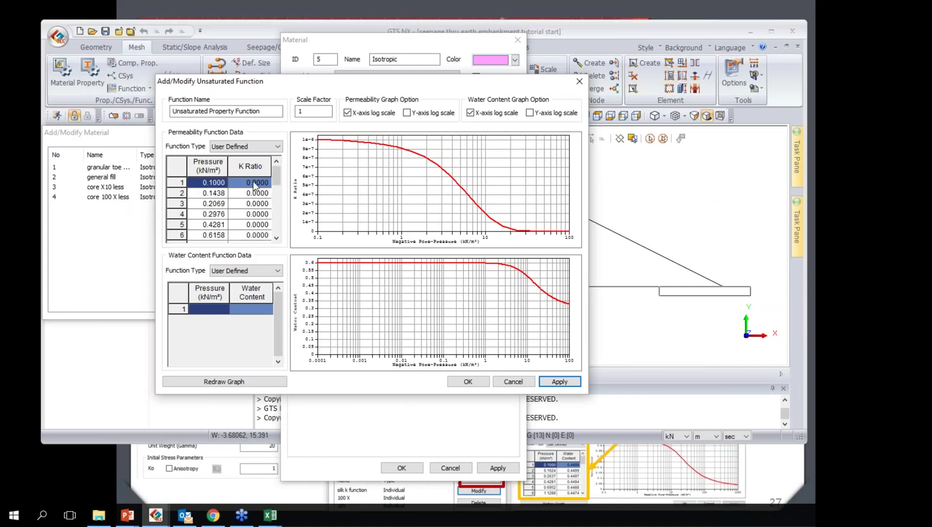
- Discard the new unsaturated function, go over the existing functions in the list and close the new isotropic material without saving
left_click(579, 81)
left_click(373, 241)
left_click(355, 251)
left_click(354, 233)
left_click(360, 252)
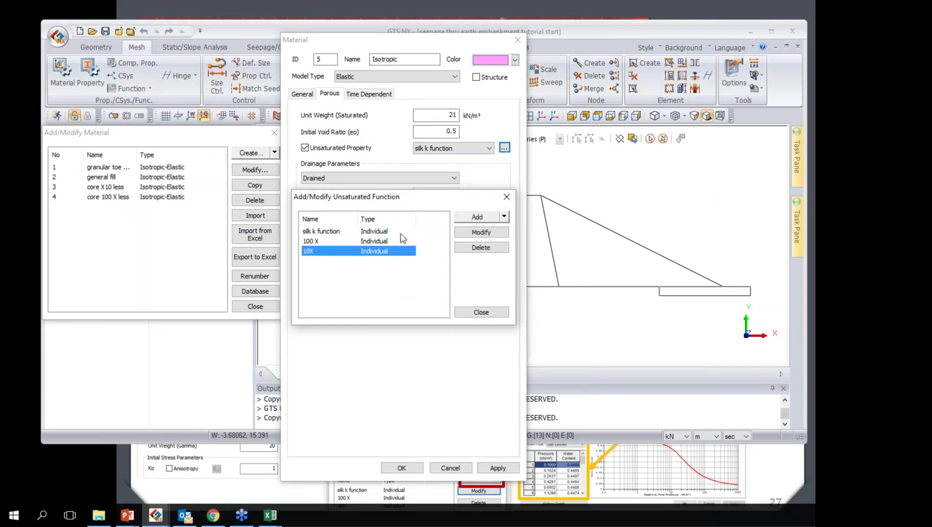
left_click(507, 196)
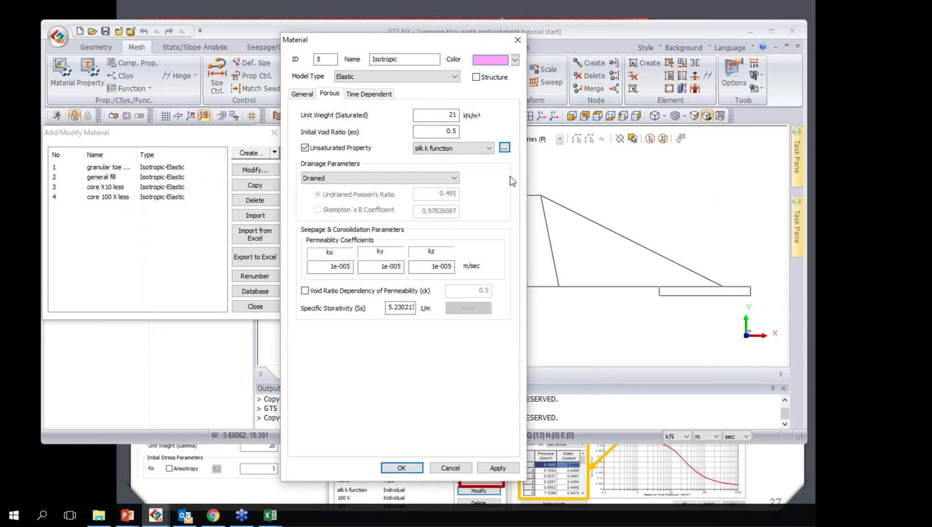
left_click(519, 40)
- Go through the four defined materials from core 100 X less up to the granular toe drain and close the material list
left_click(125, 195)
left_click(125, 187)
left_click(125, 176)
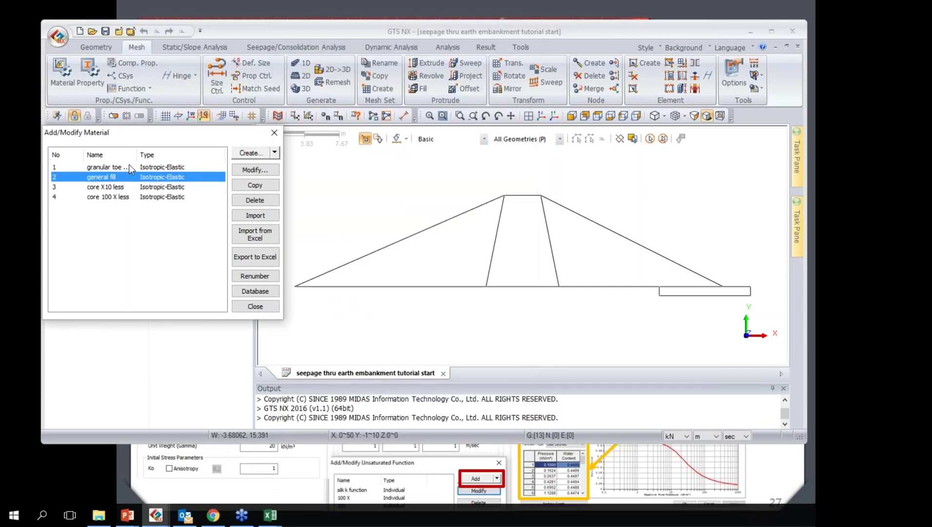
left_click(144, 167)
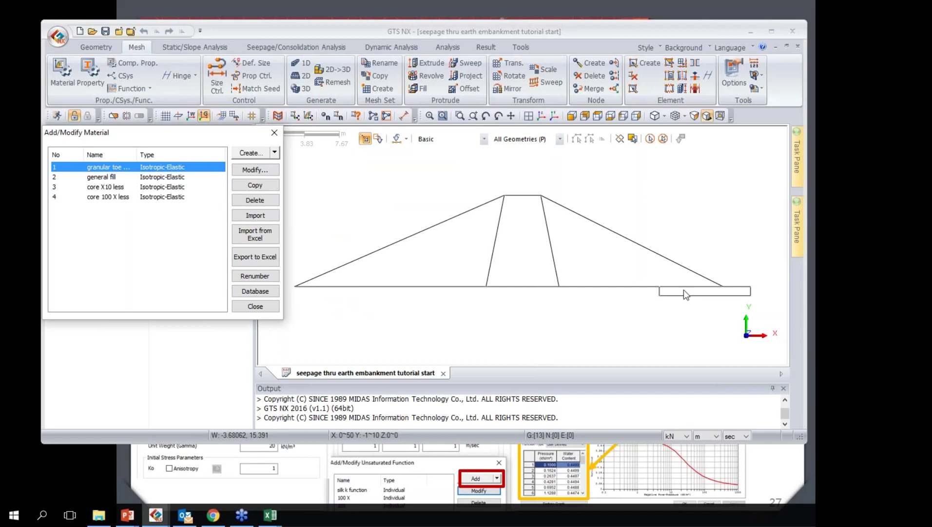
left_click(273, 133)
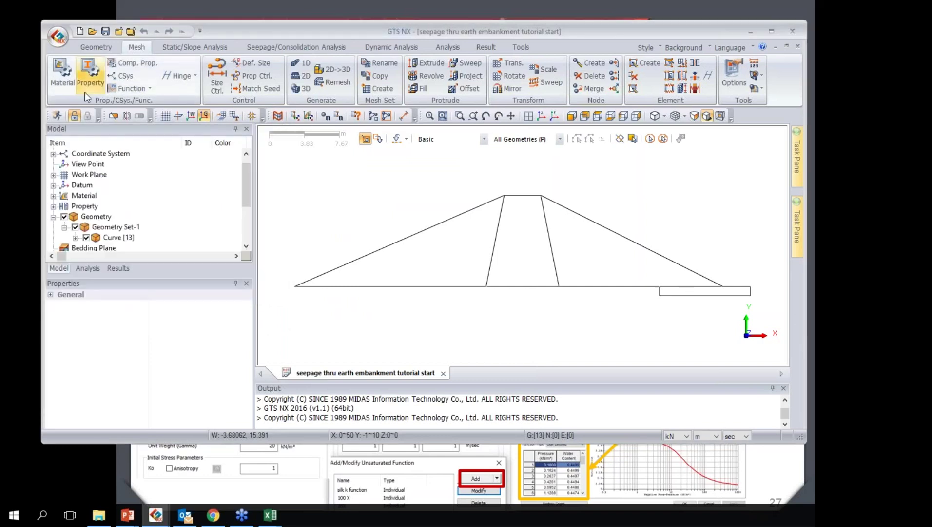
- Open a new 2D plane strain property, view its available materials, and close the property dialogs without creating anything
left_click(98, 70)
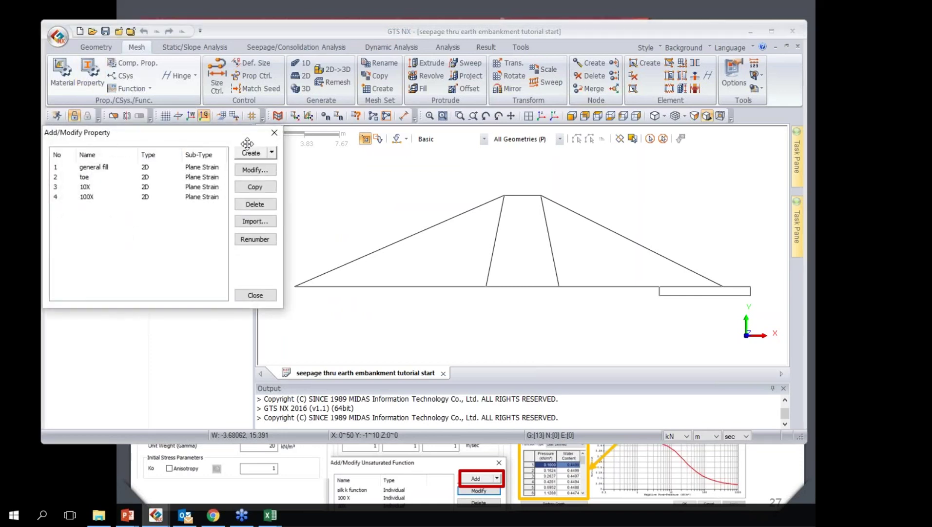
left_click(272, 152)
left_click(269, 180)
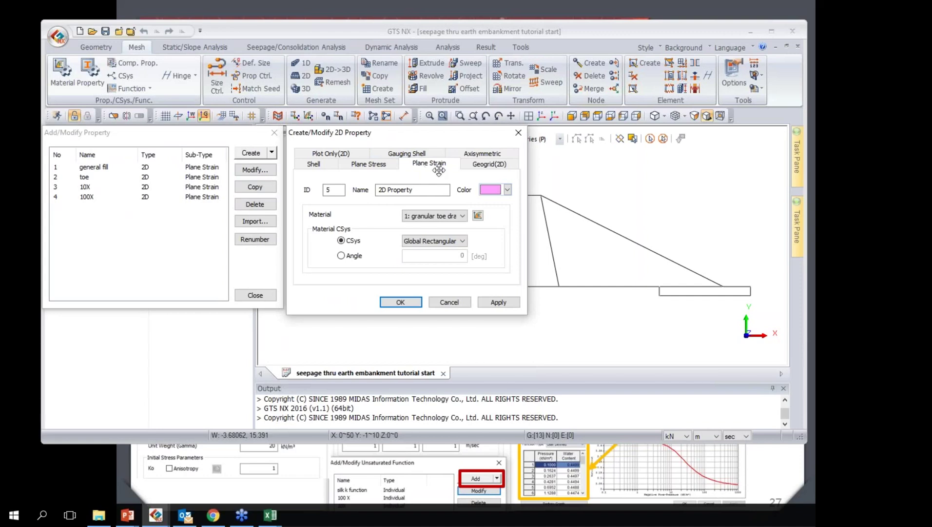
left_click(433, 215)
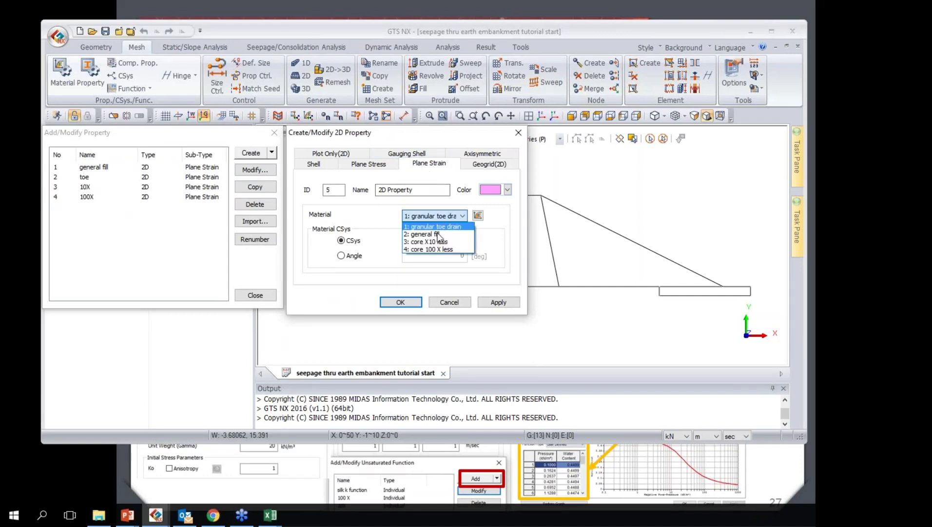
left_click(445, 201)
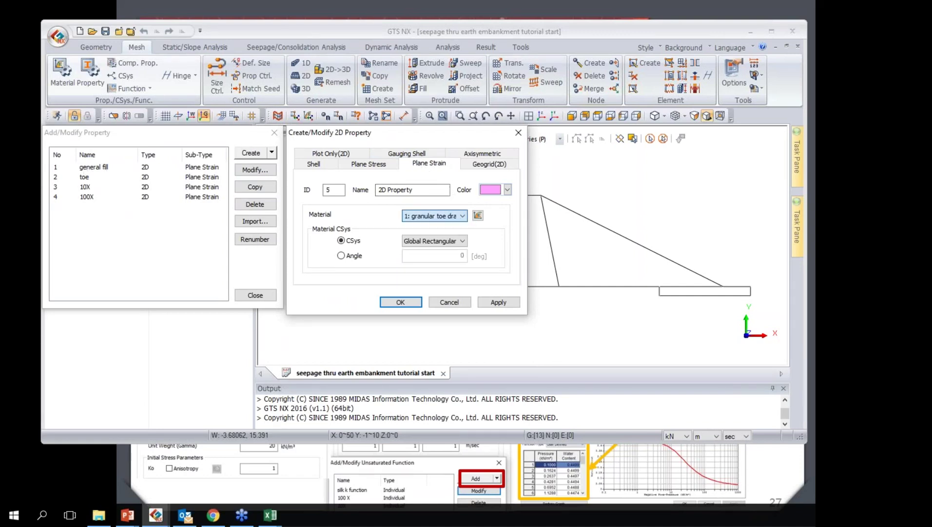
left_click(518, 133)
left_click(273, 133)
- Switch to the presentation and go through the Properties and Geometry slides to the Mesh slide
key("alt+Tab")
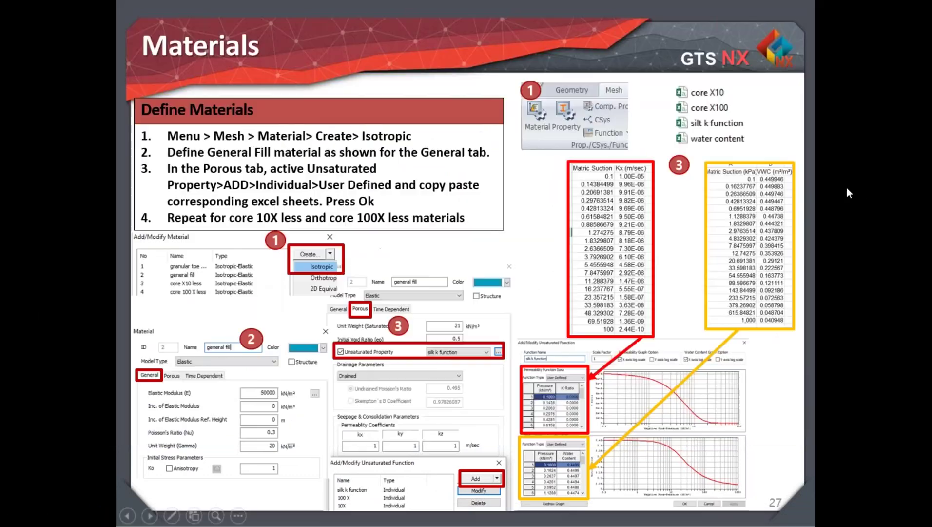
key("Right")
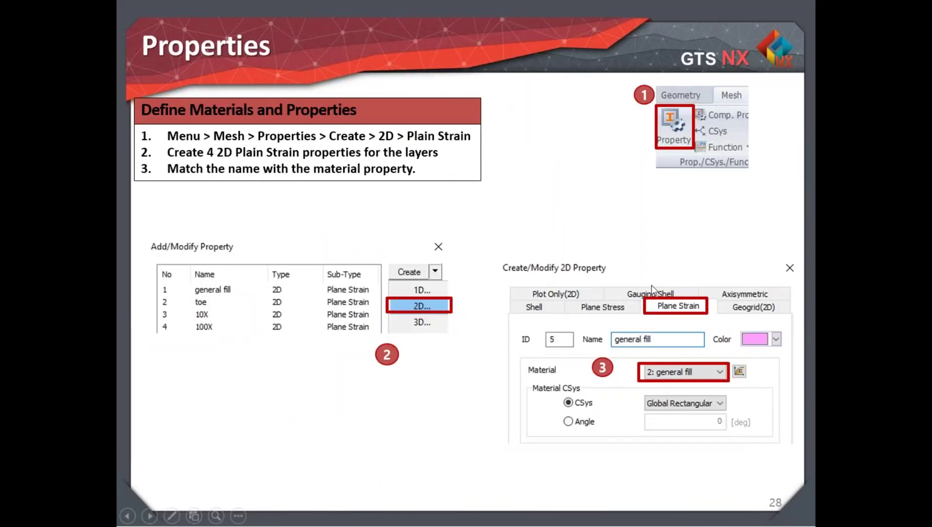
key("Right")
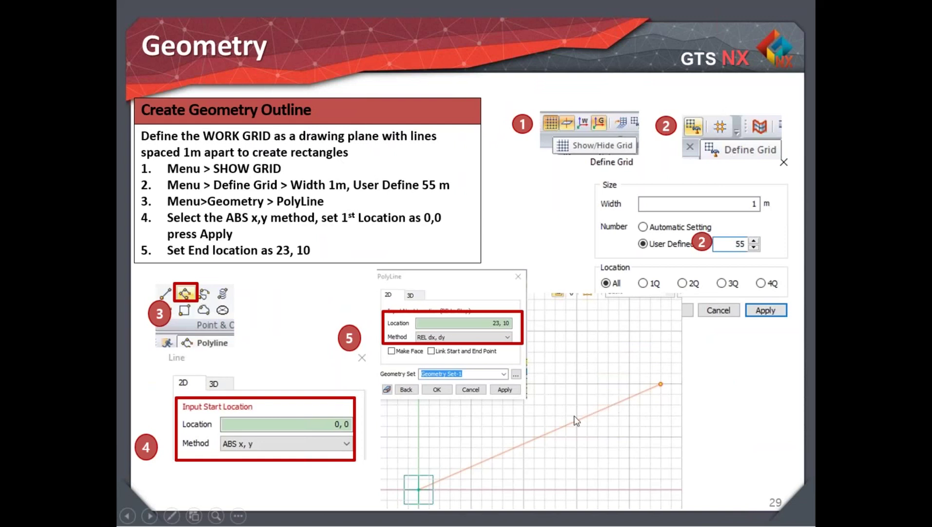
left_click(747, 389)
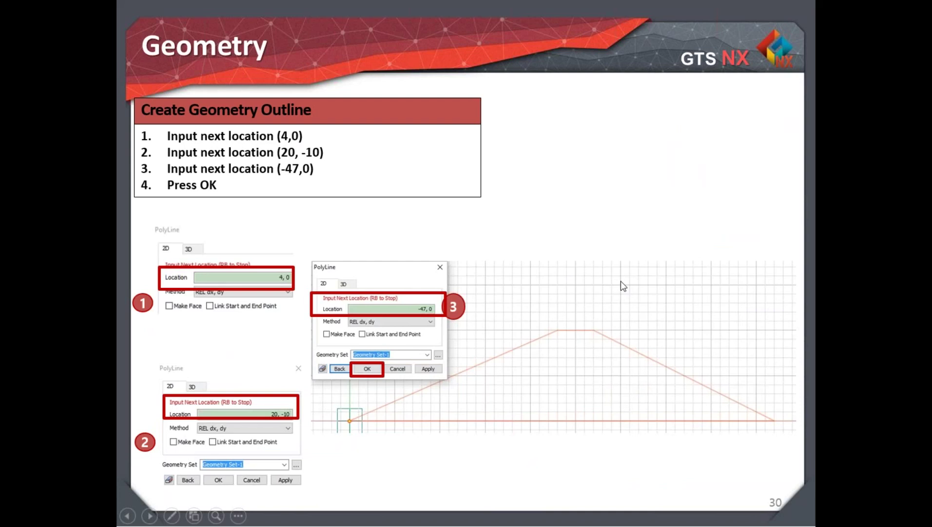
left_click(639, 283)
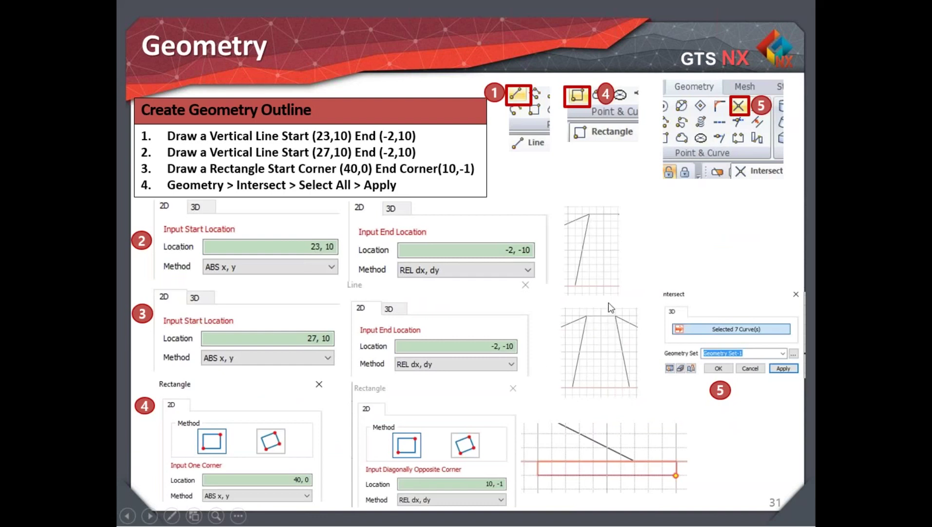
left_click(593, 460)
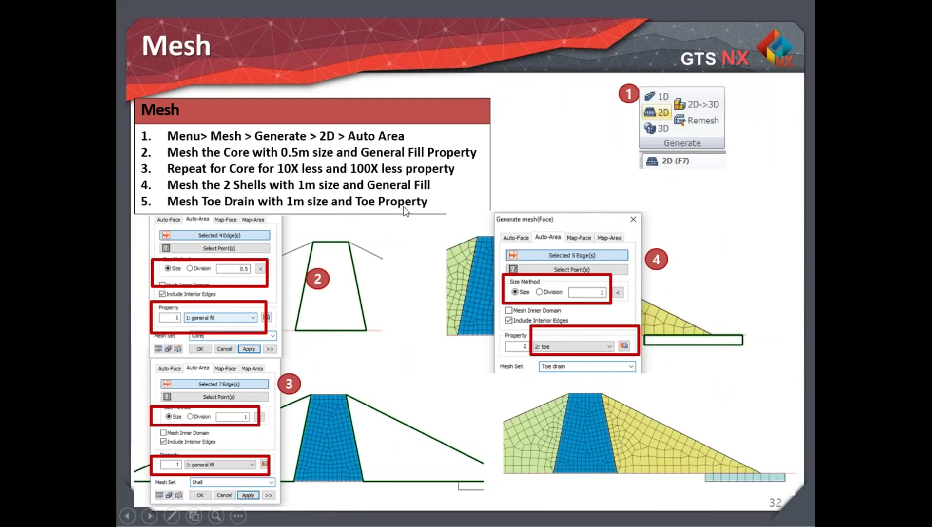
key("Left")
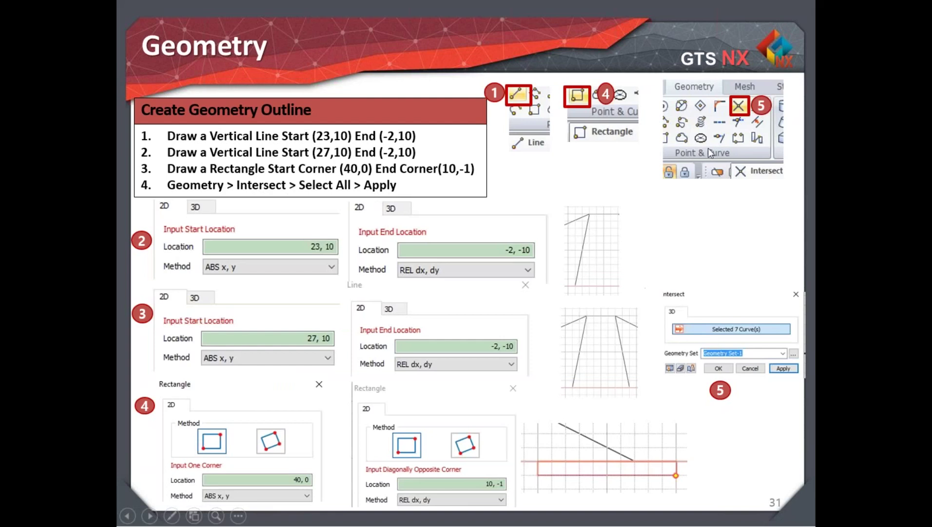
key("Right")
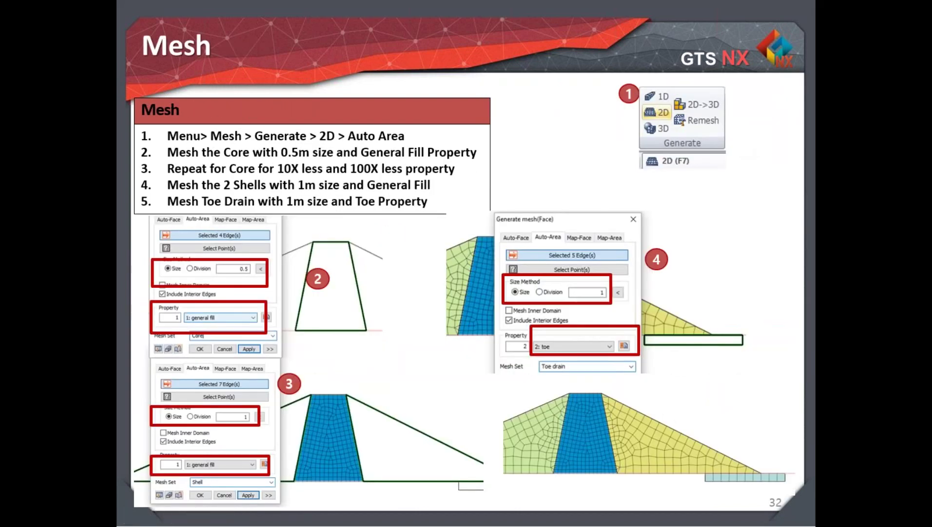
- Switch back to GTS NX, look at the geometry tools and hide the work grid
key("alt+Tab")
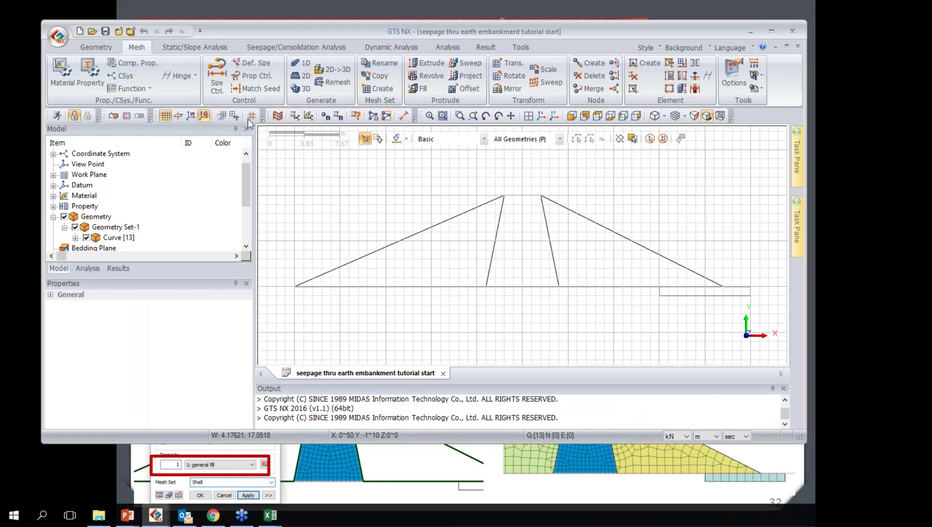
left_click(79, 47)
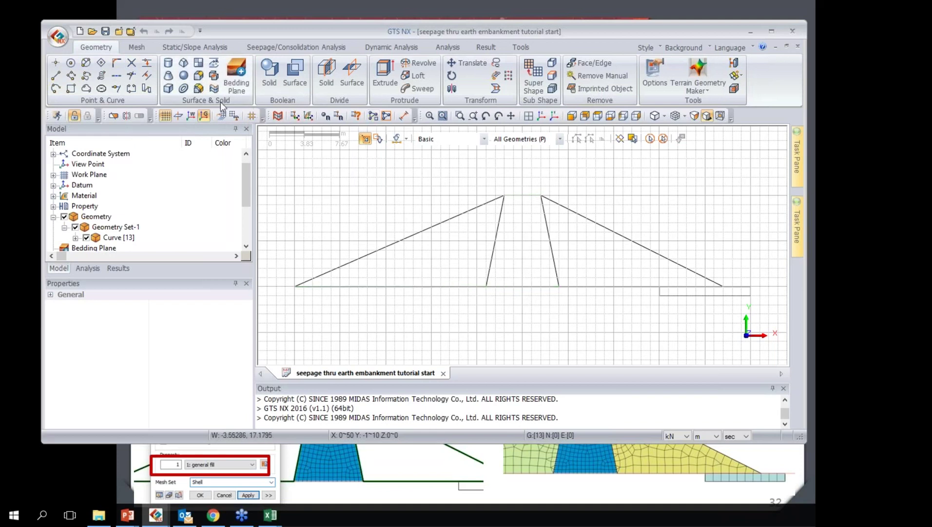
left_click(167, 114)
- Auto-mesh the embankment's central core area with element size 0.5, property 1: general fill and mesh set name general core
left_click(141, 48)
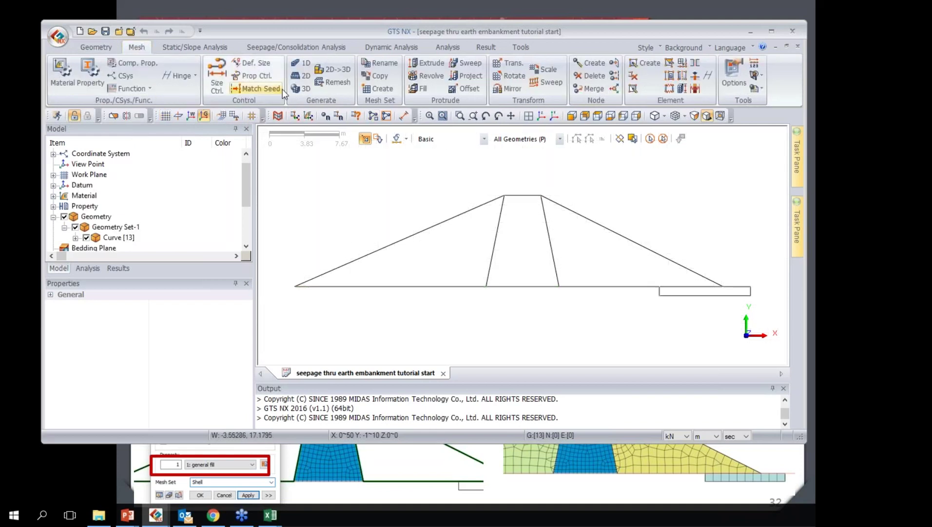
left_click(307, 74)
left_click_drag(139, 130, 241, 130)
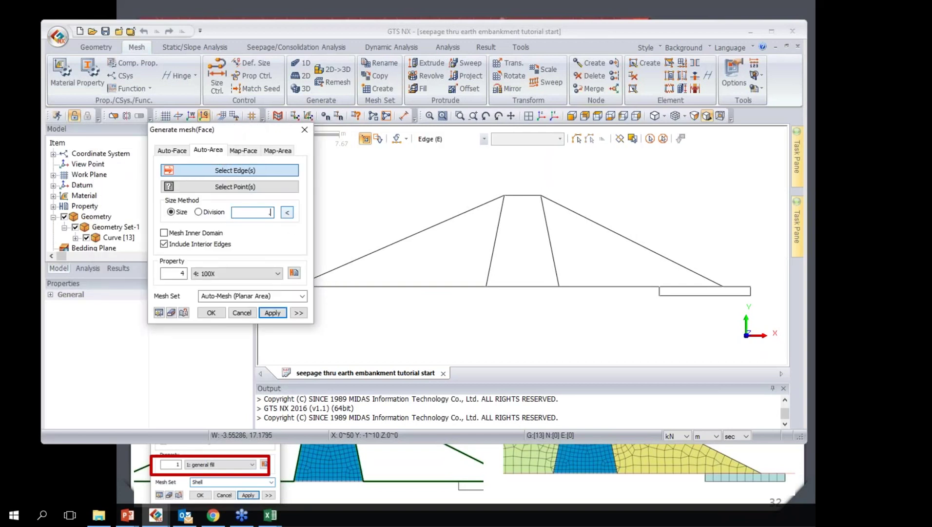
left_click_drag(466, 177, 571, 318)
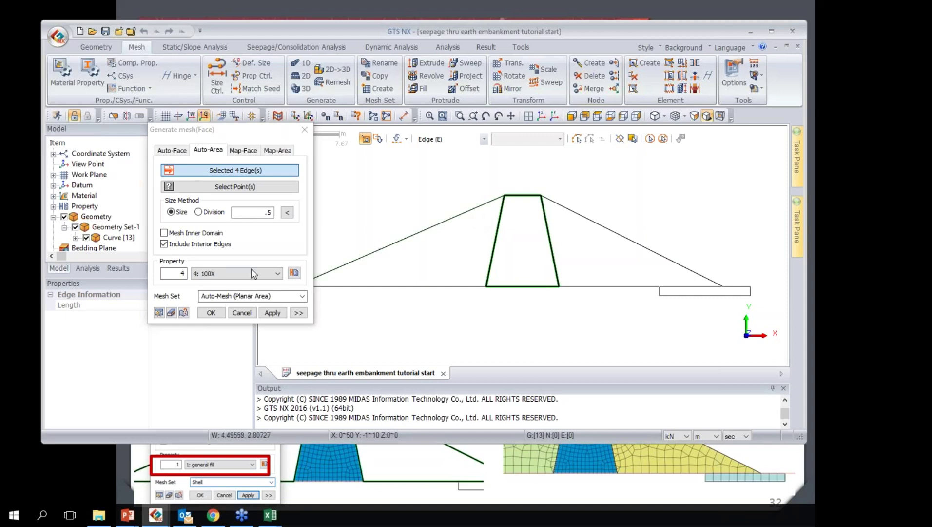
left_click(241, 282)
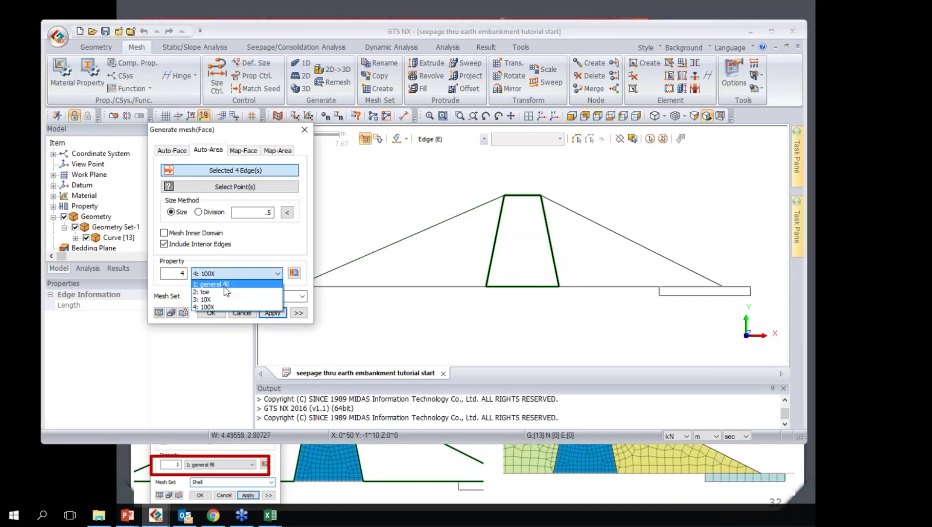
left_click(224, 286)
left_click(241, 296)
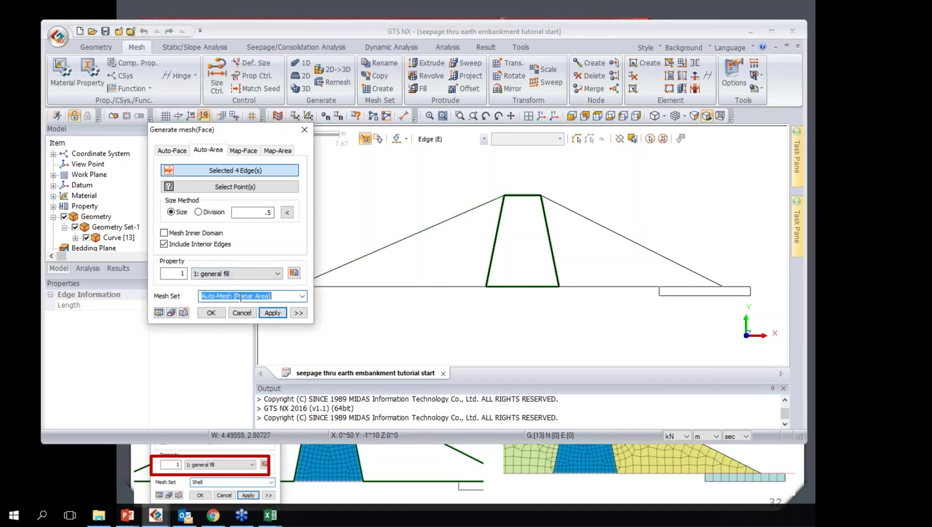
type("general core")
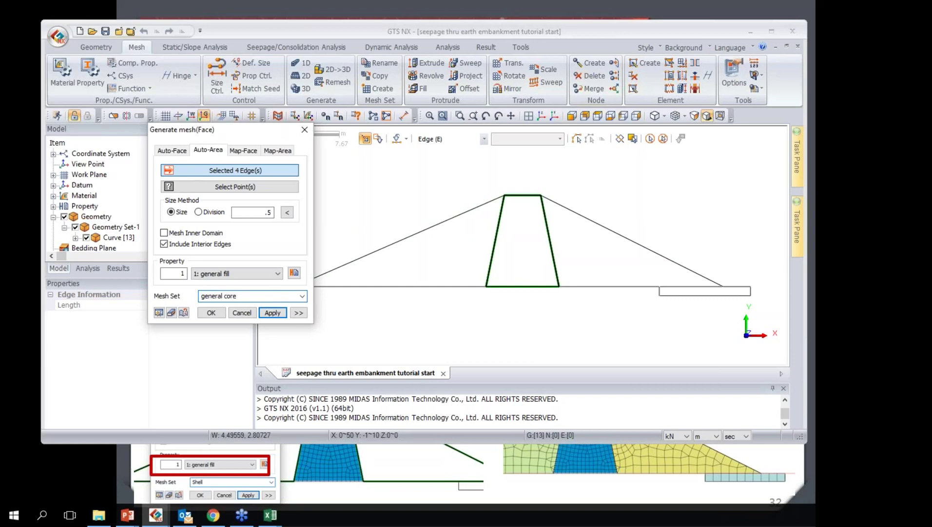
left_click(276, 313)
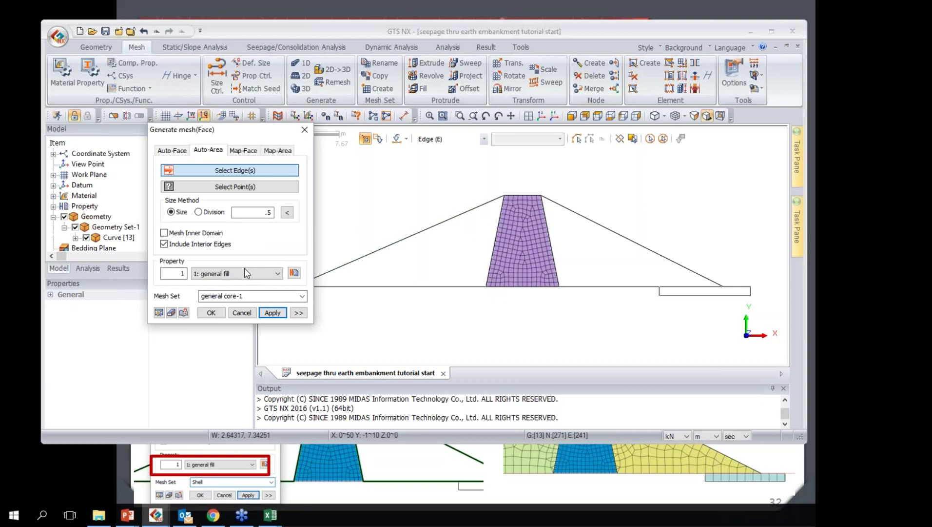
- Auto-mesh the two embankment slope areas beside the core with element size 1 and the general fill property, naming the mesh set shell
left_click_drag(205, 129, 140, 136)
left_click_drag(277, 168, 507, 323)
left_click_drag(523, 177, 750, 294)
triple_click(190, 301)
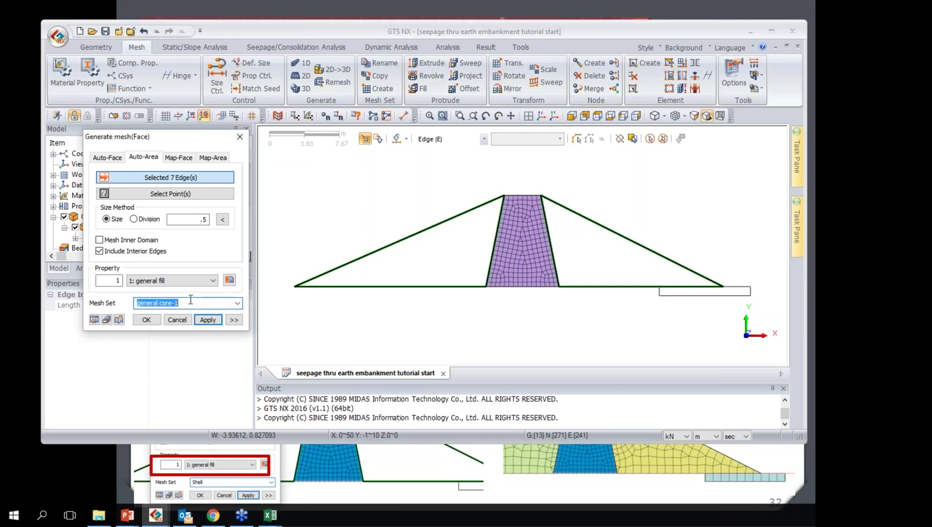
type("shell")
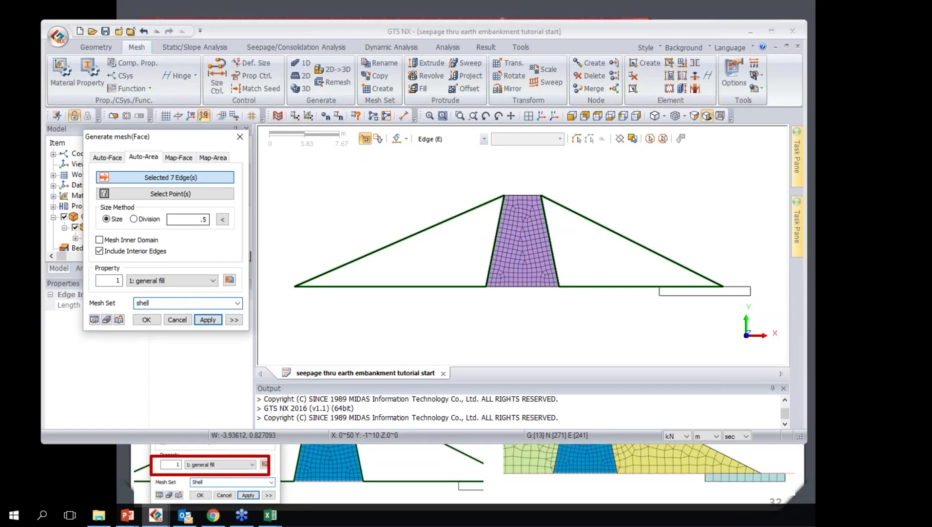
double_click(203, 219)
type("1")
left_click(205, 320)
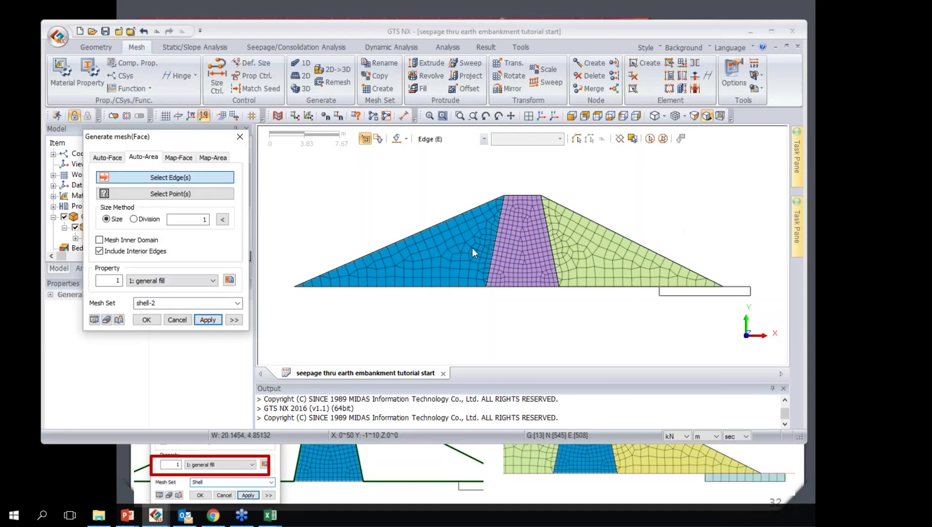
- Auto-mesh the toe drain rectangle with property 2: toe and mesh set name toe
left_click_drag(757, 309, 649, 276)
left_click(173, 281)
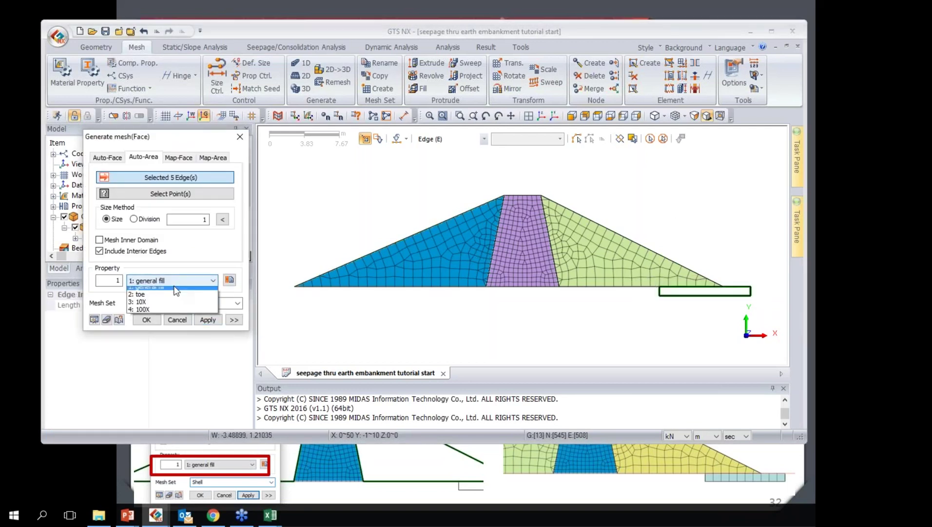
left_click(168, 298)
type("toe")
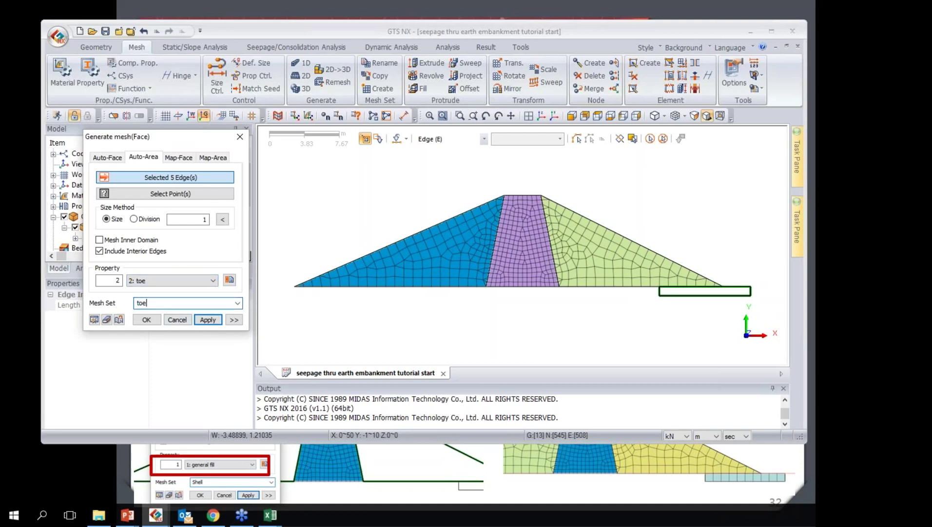
left_click(207, 319)
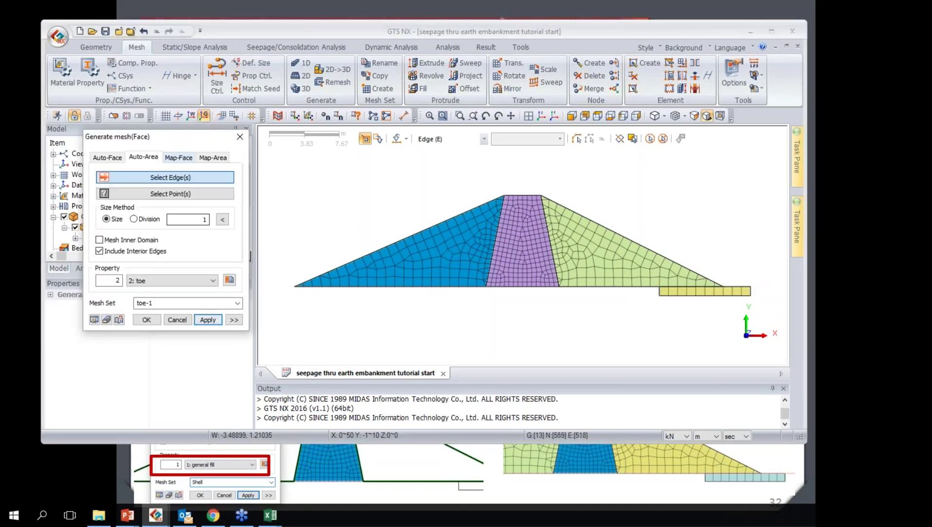
- Hide the general core mesh and mesh the core area again with size 0.5, property 3: 10X and mesh set name 10x
scroll(73, 225, "down", 2)
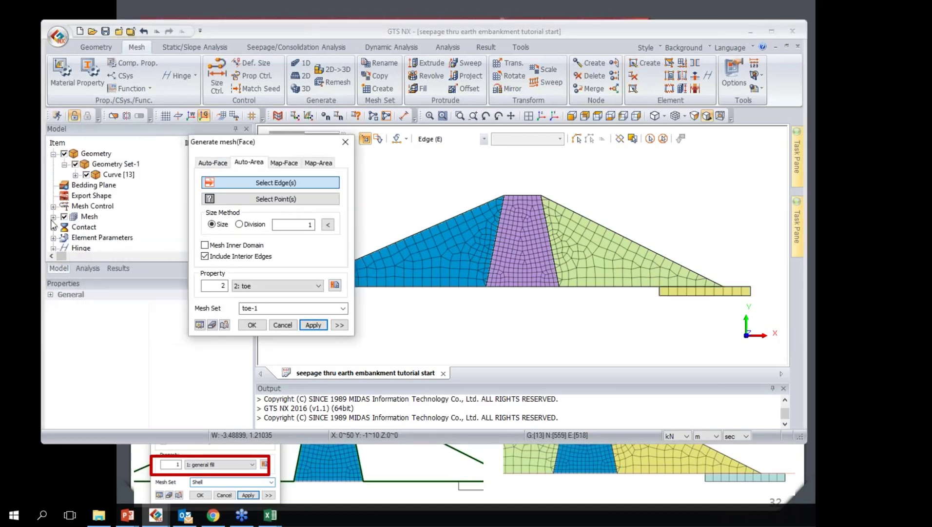
scroll(63, 223, "down", 1)
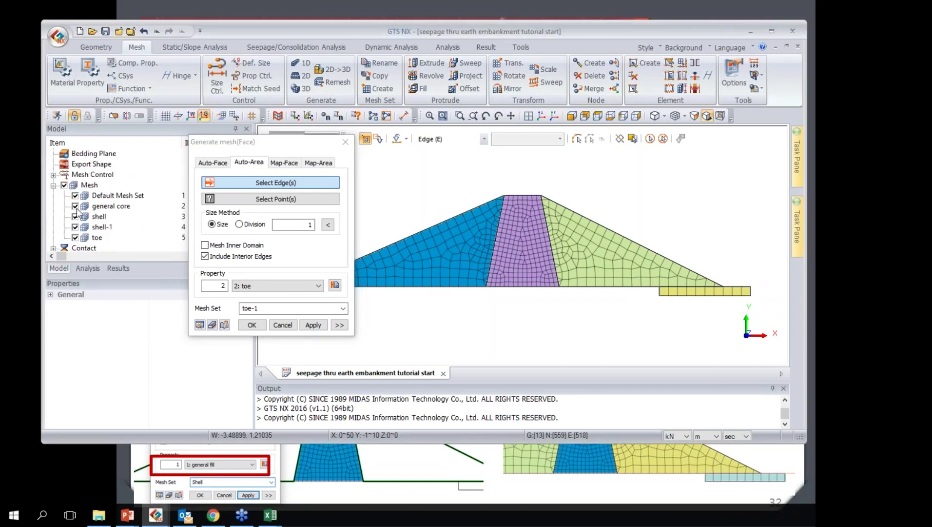
left_click(75, 207)
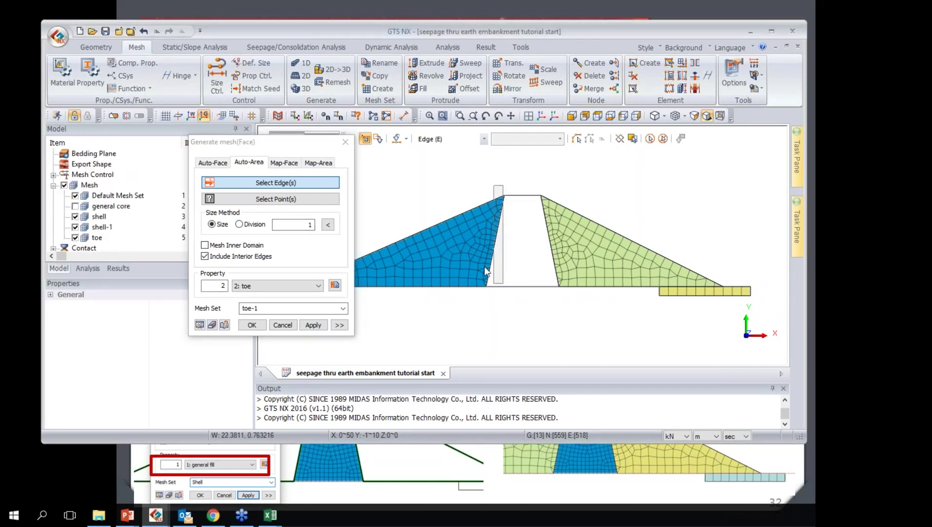
left_click_drag(473, 171, 570, 316)
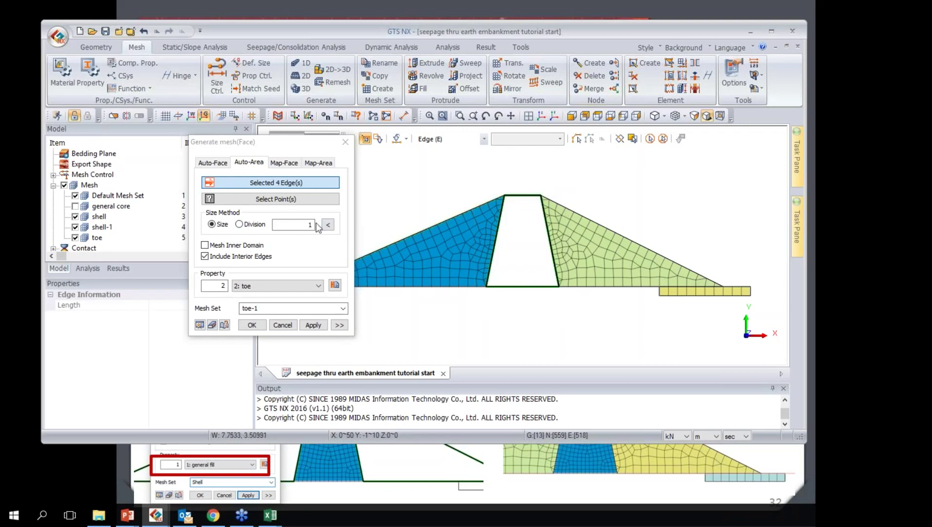
left_click(314, 225)
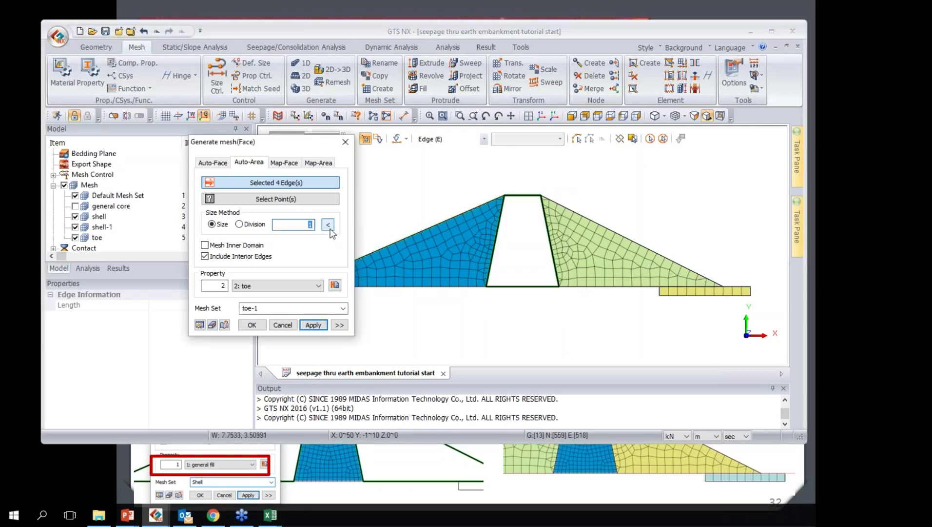
left_click(294, 283)
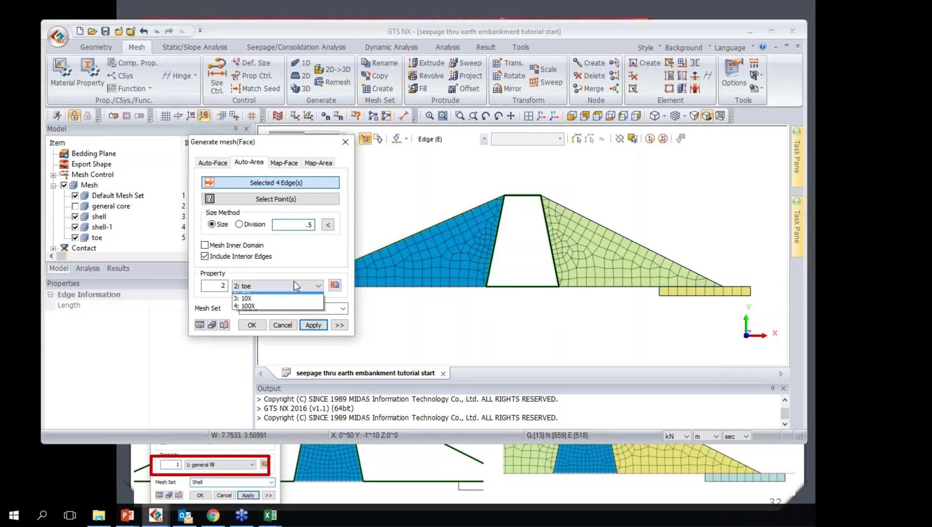
left_click(263, 309)
type("10x")
left_click(310, 325)
- Hide the 10x mesh, mesh the core area with property 4: 100X as mesh set 100x, and finish meshing
left_click(75, 249)
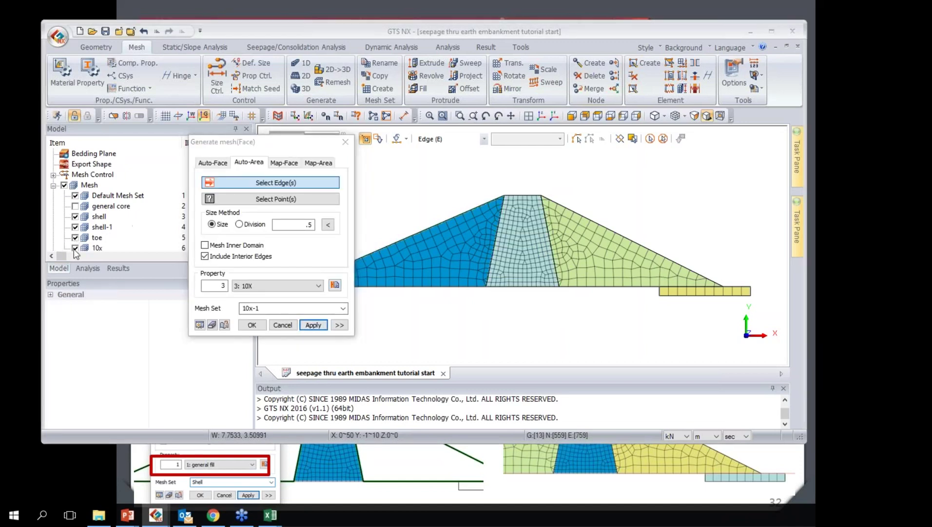
left_click_drag(477, 171, 567, 321)
left_click(276, 286)
left_click(255, 317)
left_click(269, 309)
type("1")
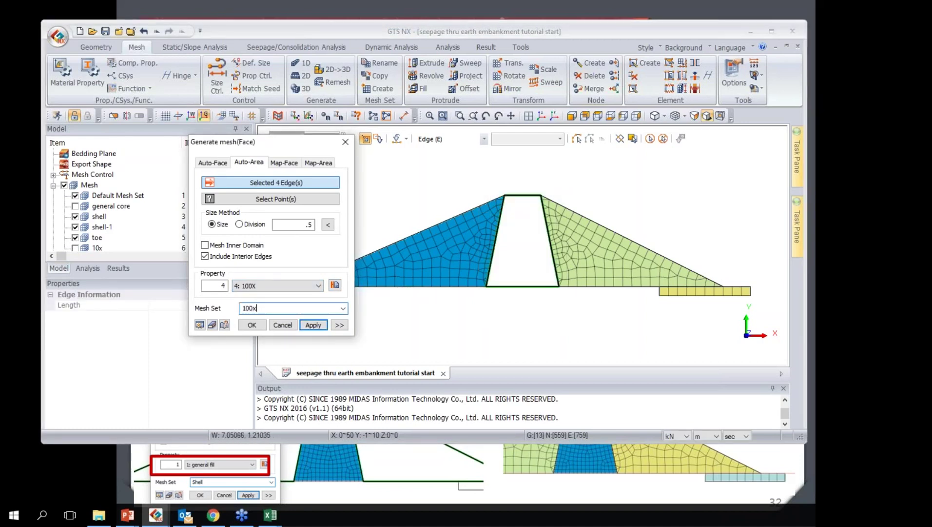
left_click(245, 328)
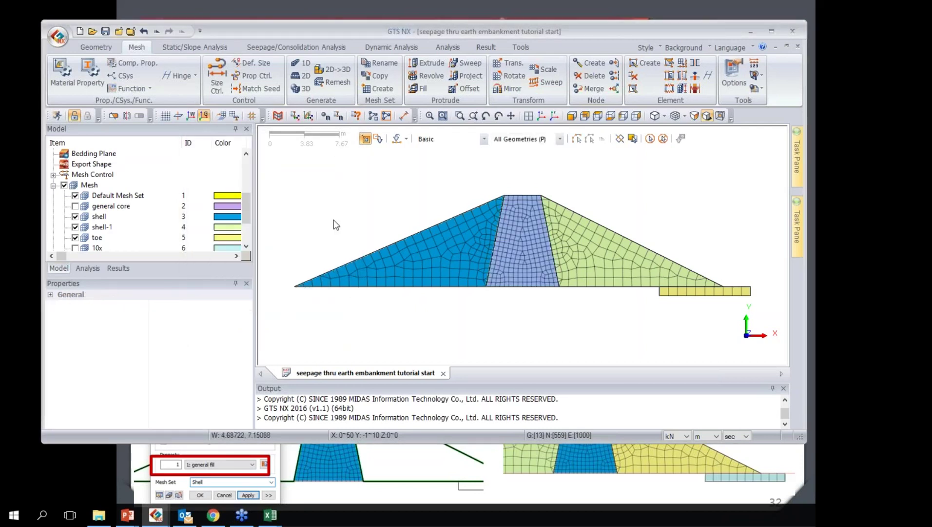
- Select the 10x mesh set in the model tree and show the general core mesh again
scroll(108, 242, "down", 1)
left_click(84, 216)
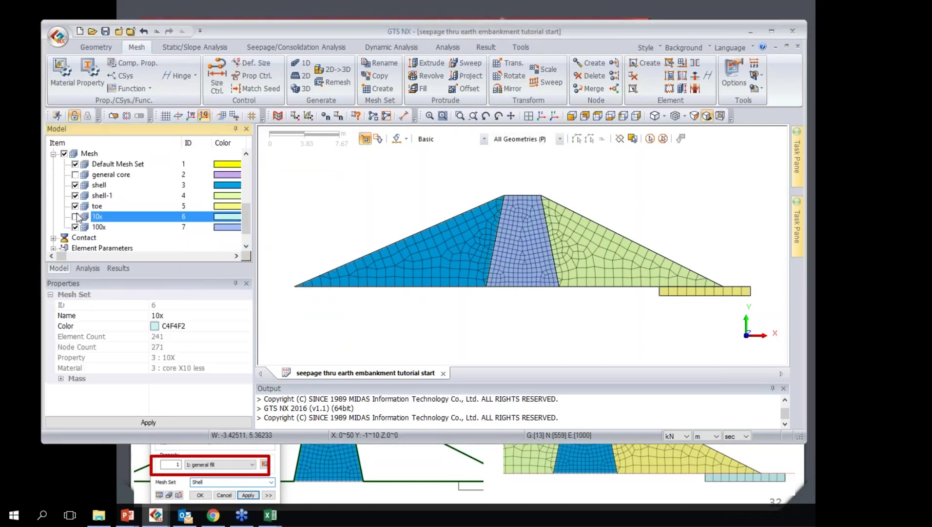
left_click(75, 174)
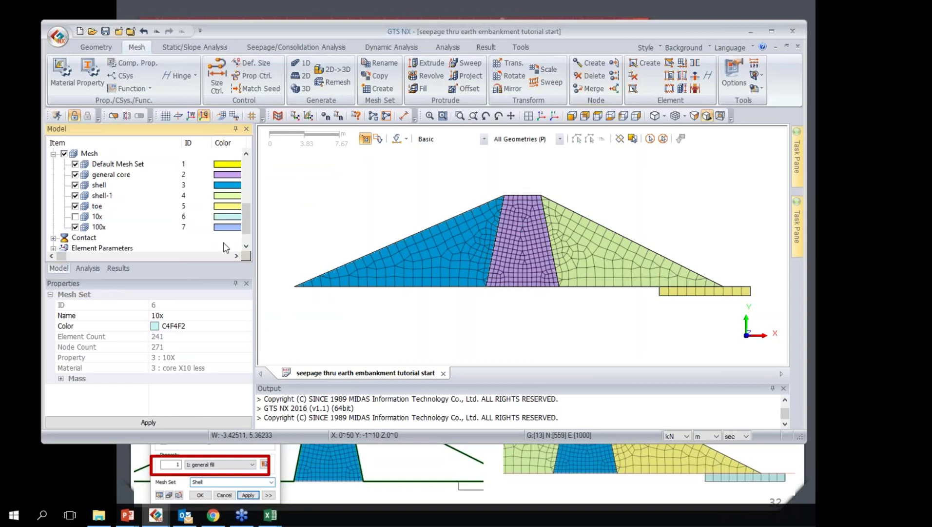
- Switch to the presentation and go to the Seepage Boundary slide
left_click(920, 340)
left_click(852, 337)
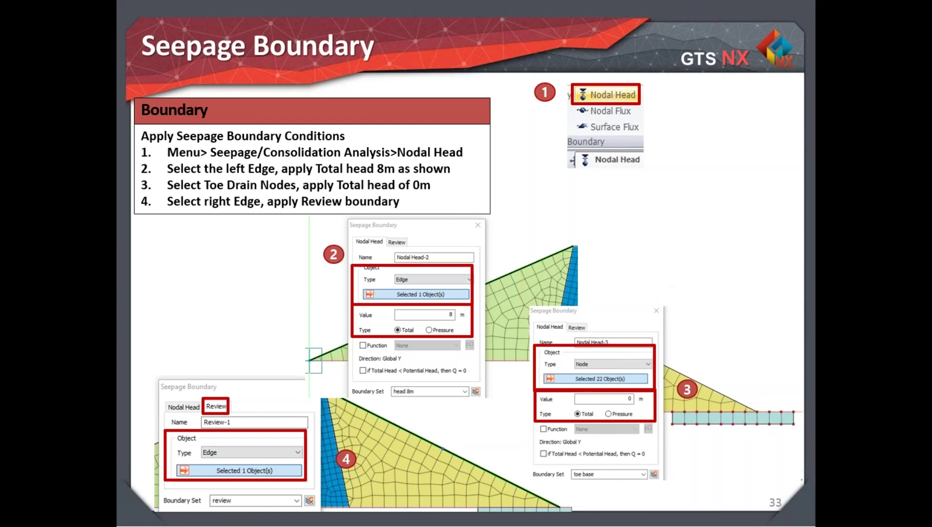
- Switch back to GTS NX and start a new nodal head seepage boundary
key("alt+Tab")
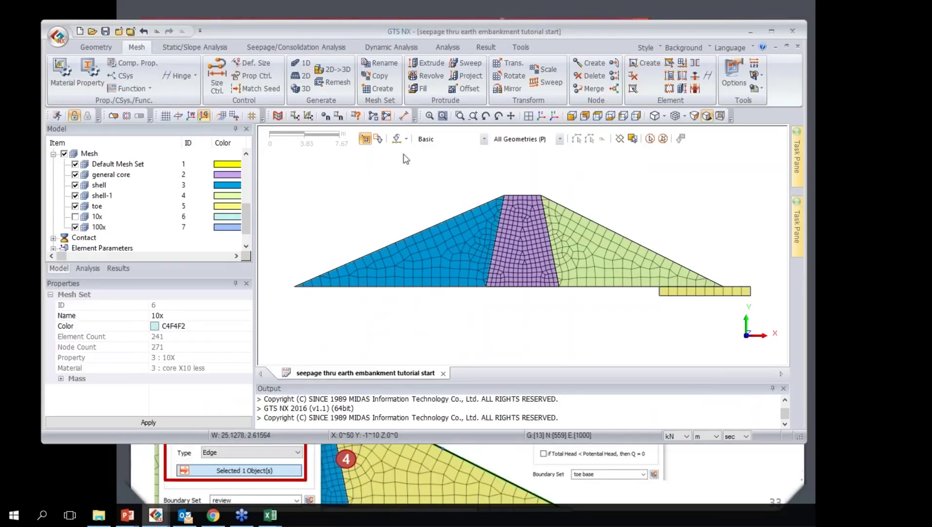
left_click(272, 48)
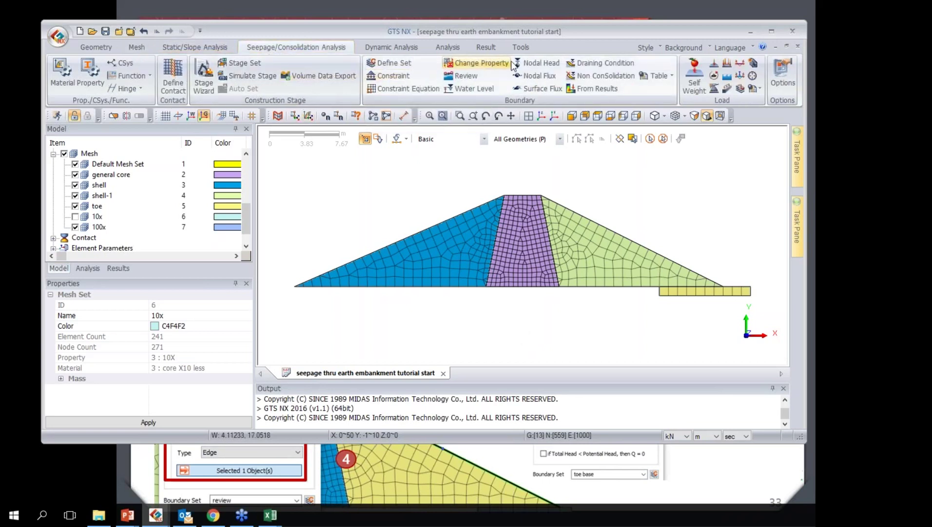
left_click(542, 65)
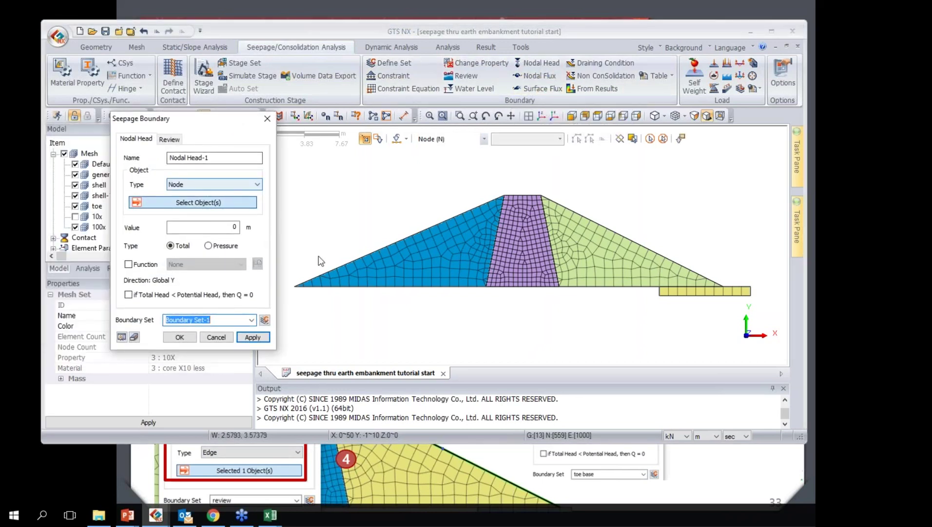
left_click(319, 276)
left_click(328, 271)
left_click(345, 264)
left_click(352, 262)
left_click(337, 266)
left_click(225, 229)
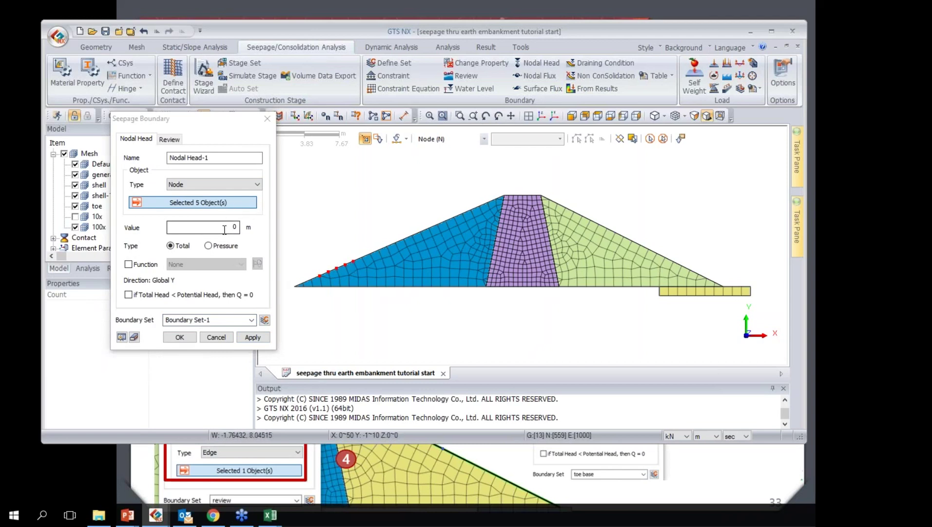
left_click(228, 233)
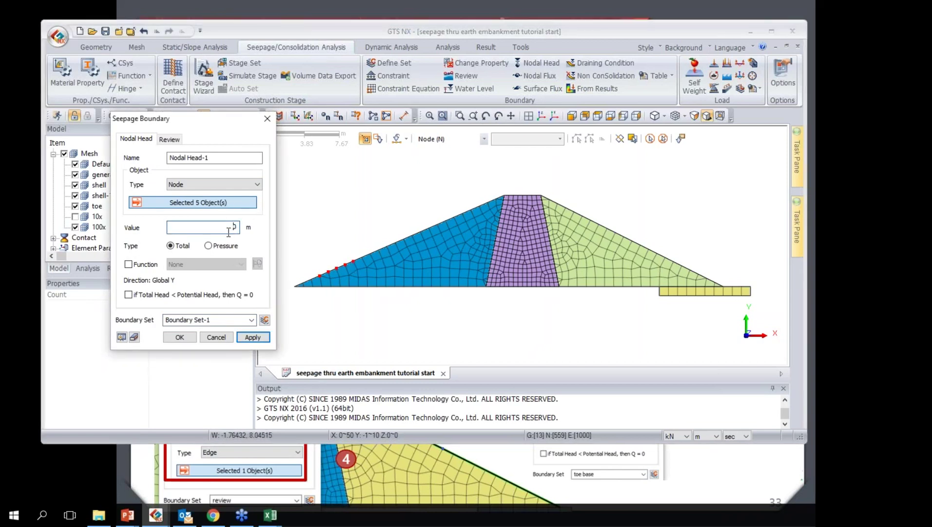
- Apply a total nodal head of 8 m to the upstream slope edge beside the blue shell mesh, in boundary set 8m
left_click(238, 187)
left_click(197, 205)
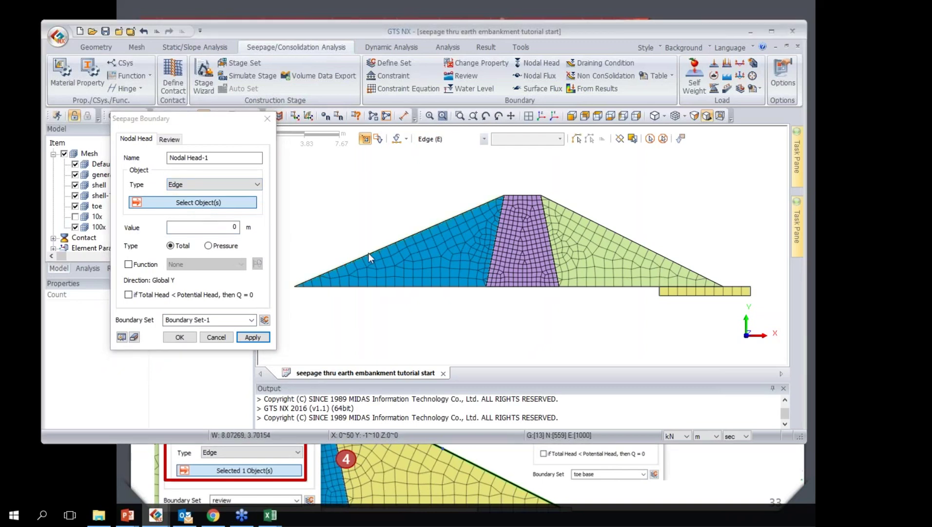
left_click(368, 253)
left_click(252, 235)
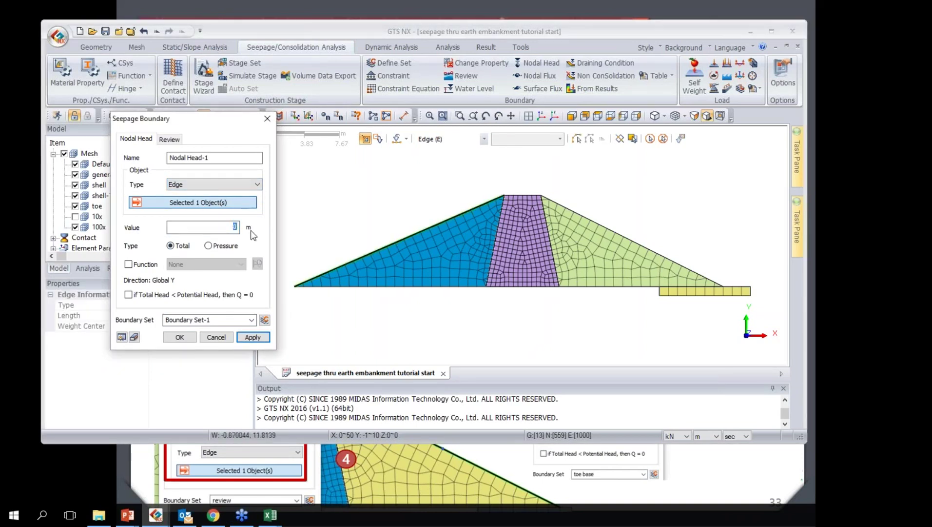
left_click(195, 317)
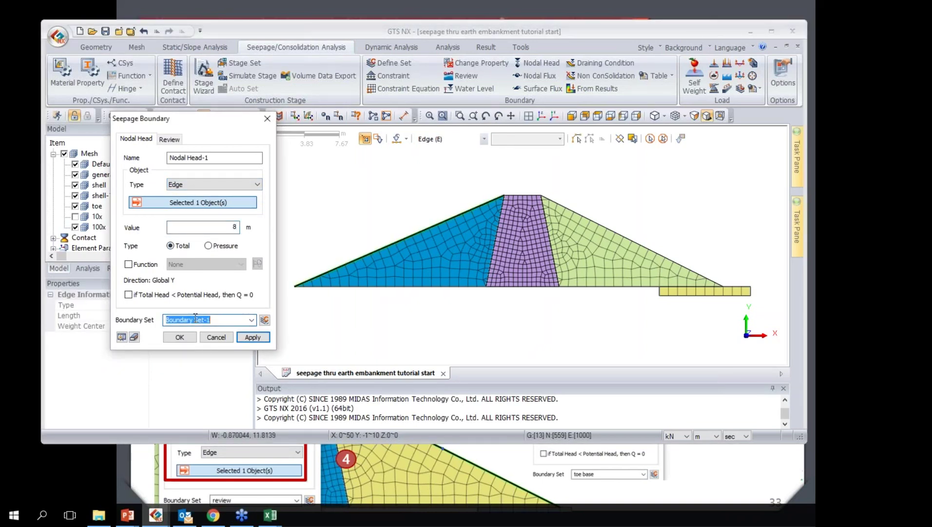
type("8m")
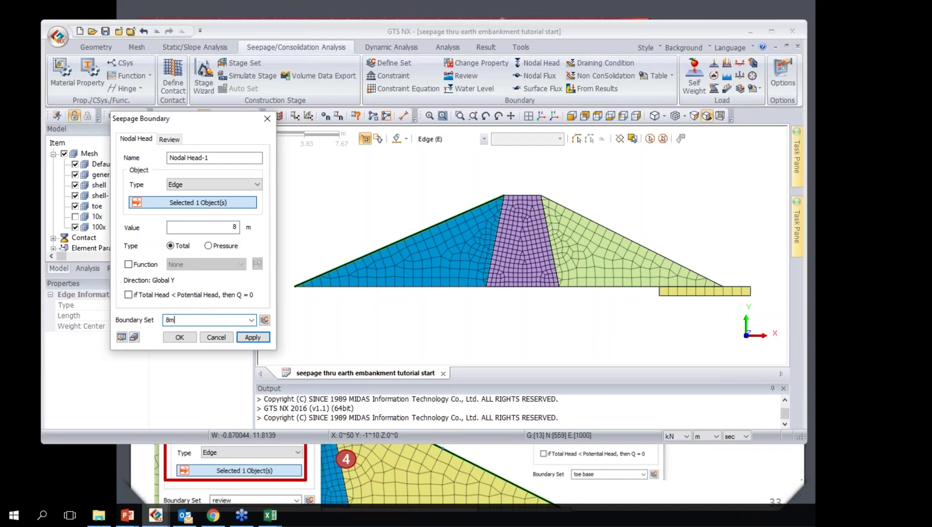
left_click(253, 337)
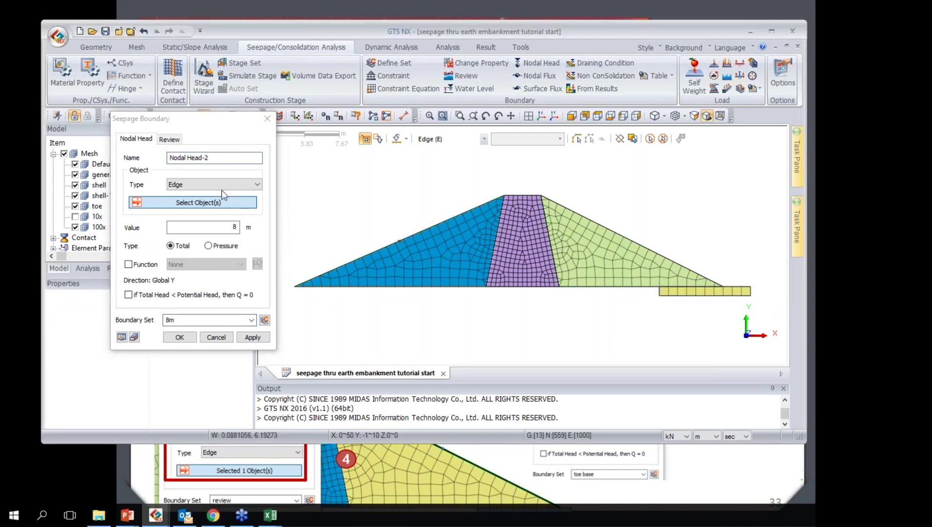
- Apply a total nodal head of 0 m to all nodes of the toe mesh, in boundary set toe
left_click(257, 184)
left_click(181, 197)
left_click_drag(769, 313, 646, 283)
left_click(651, 286, "shift")
double_click(233, 227)
type("0")
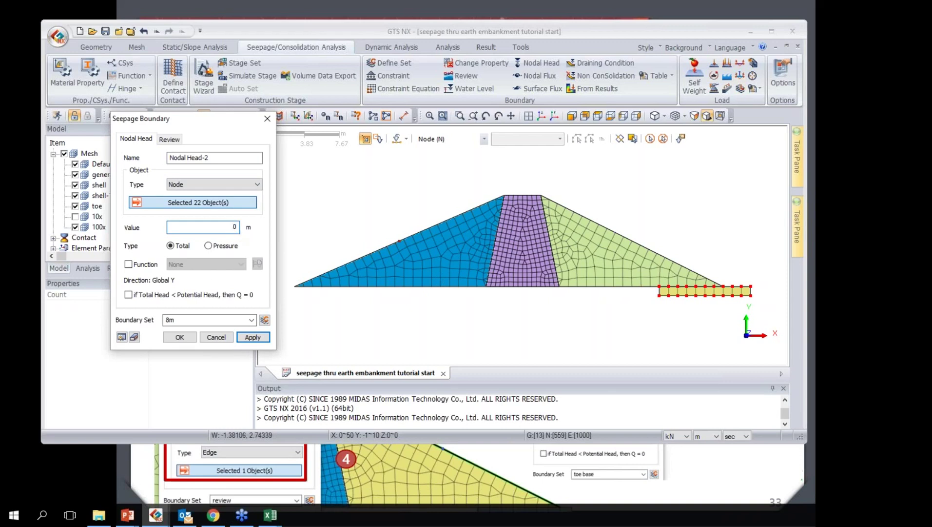
double_click(170, 319)
left_click(252, 337)
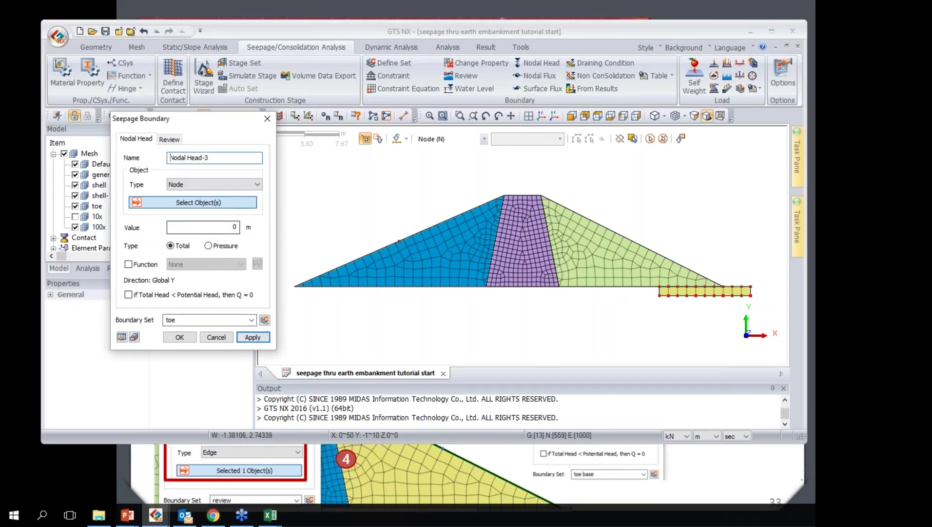
- Apply a review boundary to the downstream slope edge in boundary set review, and turn on the 10x mesh set
left_click(168, 139)
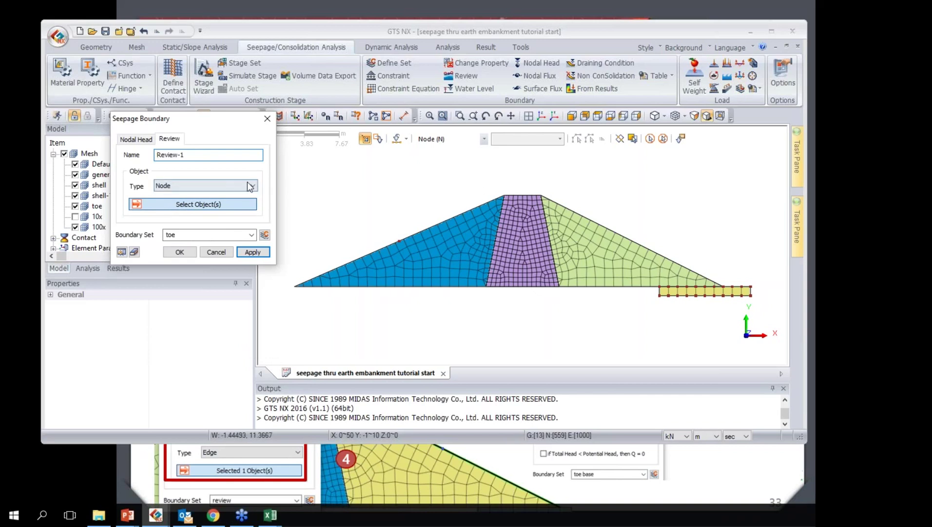
left_click(205, 185)
left_click(195, 204)
left_click(567, 209)
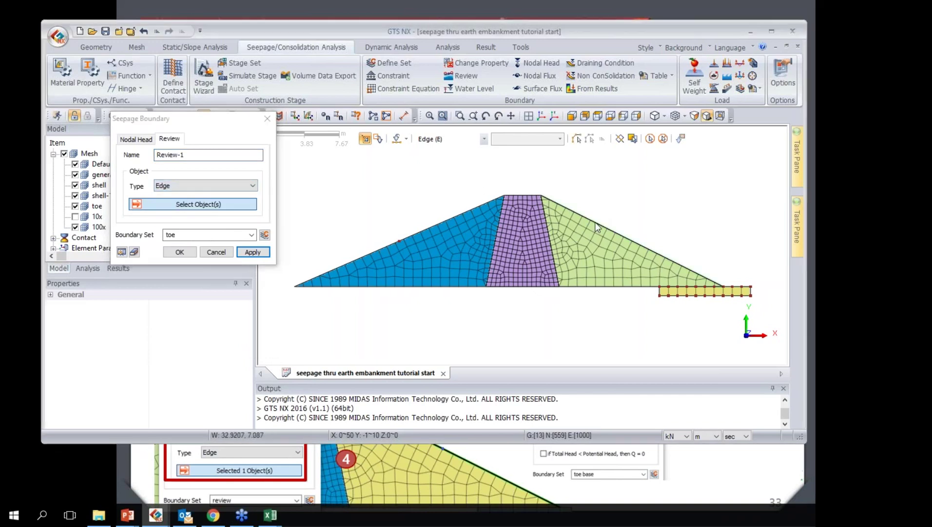
double_click(184, 235)
type("review")
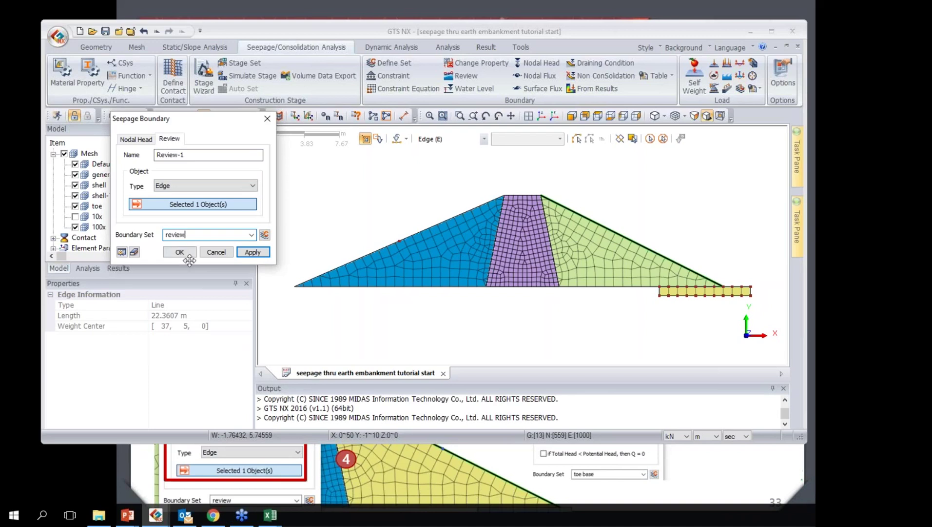
left_click(187, 253)
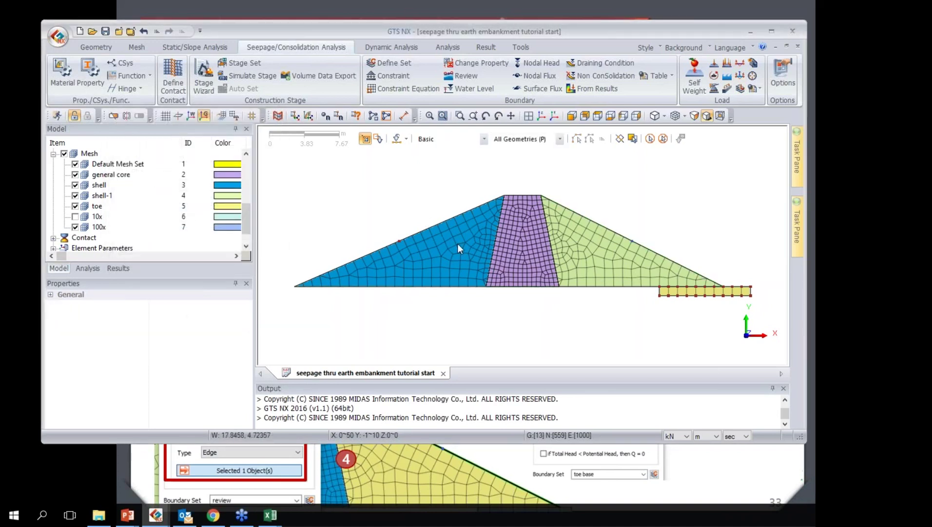
left_click(75, 216)
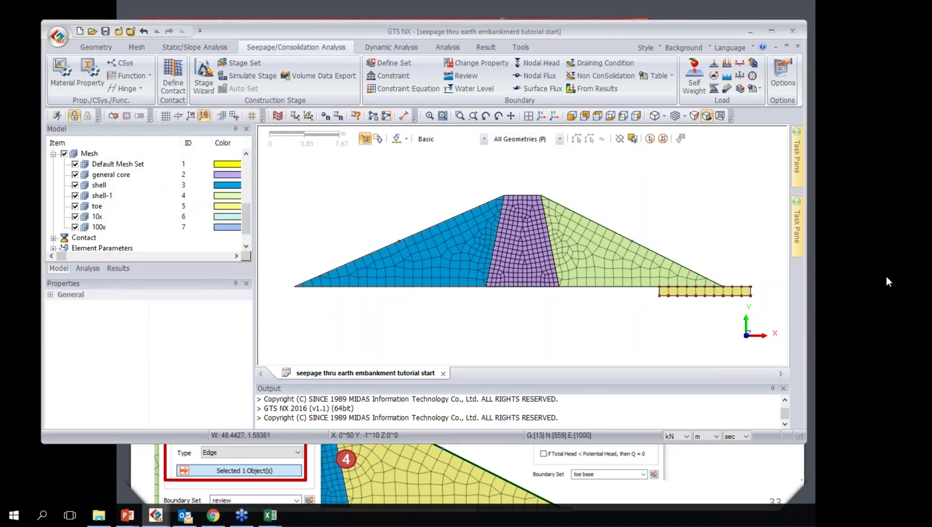
- Switch to the presentation and go through the Analysis Case slides for the four steady-state seepage cases
left_click(870, 263)
left_click(871, 263)
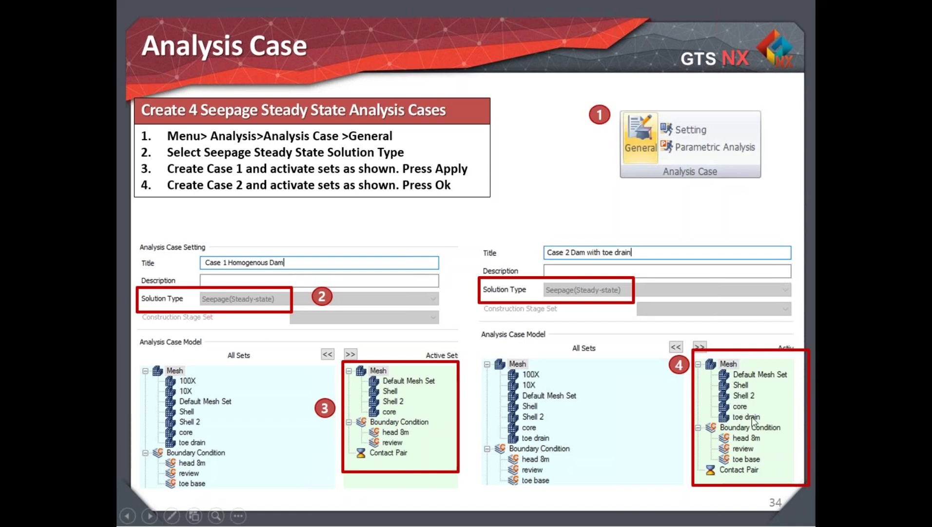
left_click(744, 464)
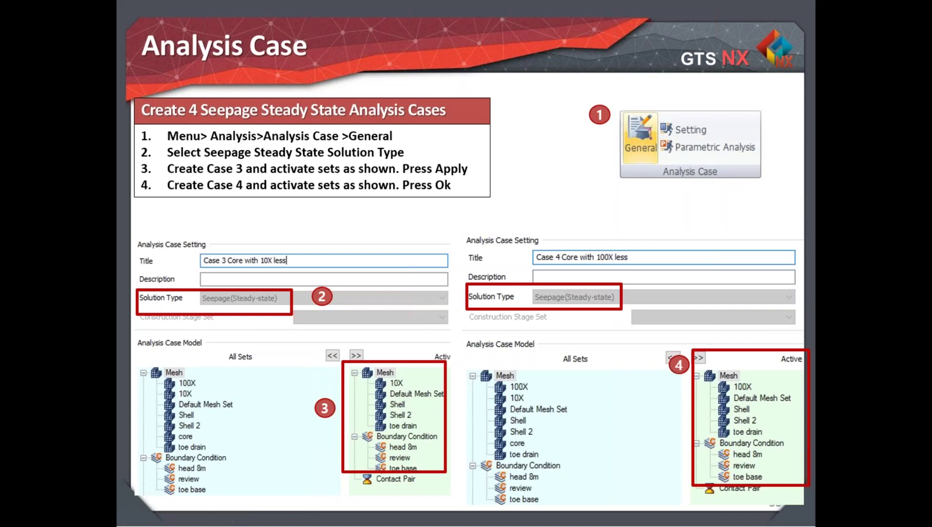
- Open the analysis commands in GTS NX, and return to the presentation's Analysis Case slide for cases 1 and 2
key("alt+Tab")
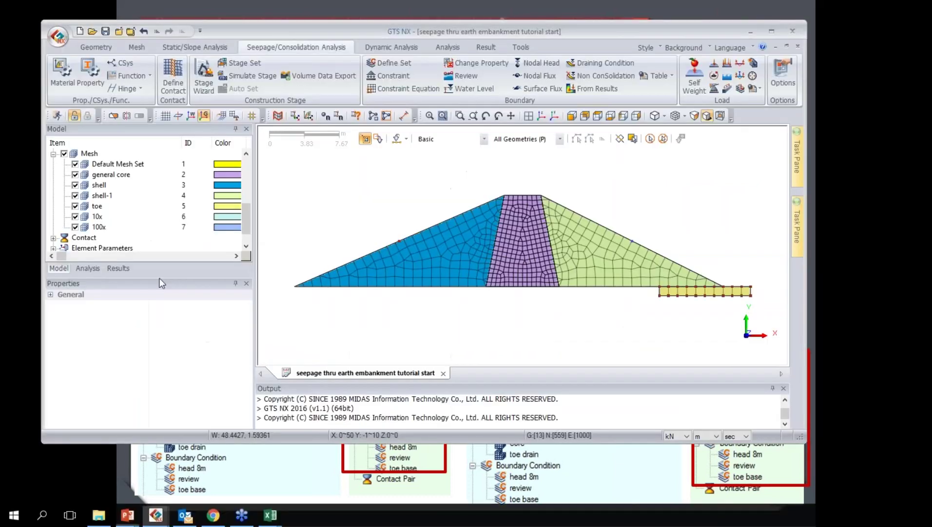
left_click(449, 48)
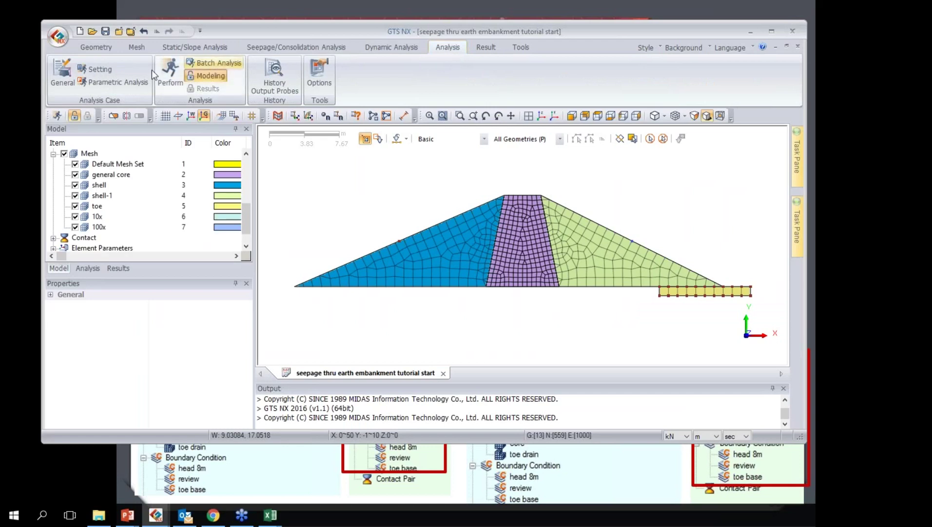
key("alt+Tab")
left_click(38, 68)
key("Left")
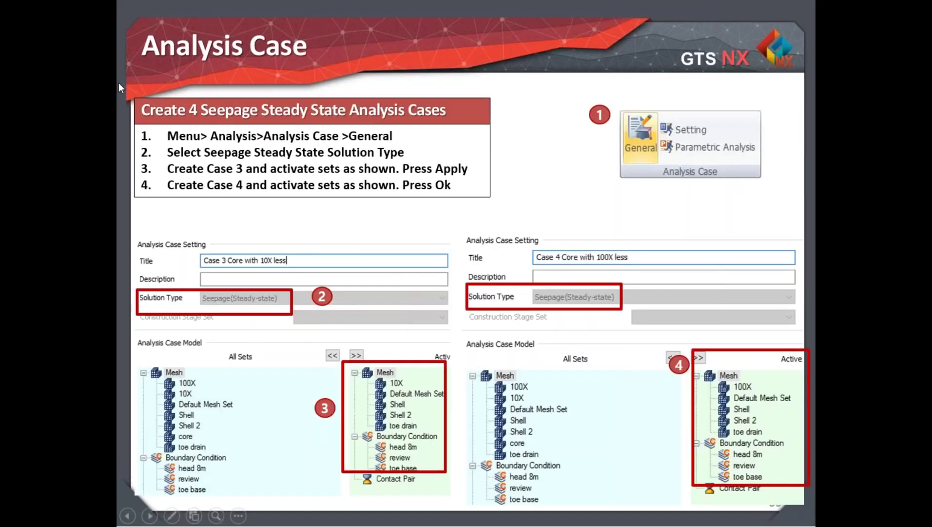
key("Left")
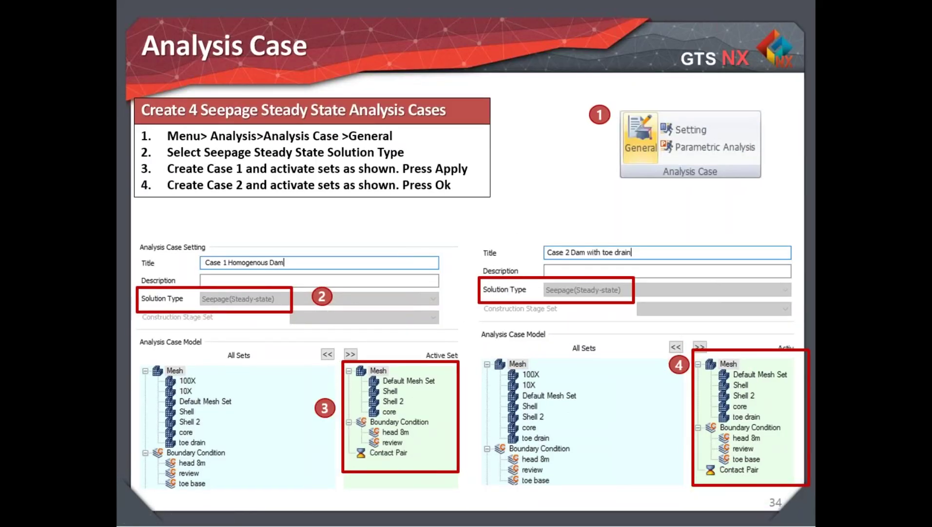
- Switch back to GTS NX and start a Seepage(Steady-state) analysis case titled case 1
key("alt+Tab")
left_click(63, 73)
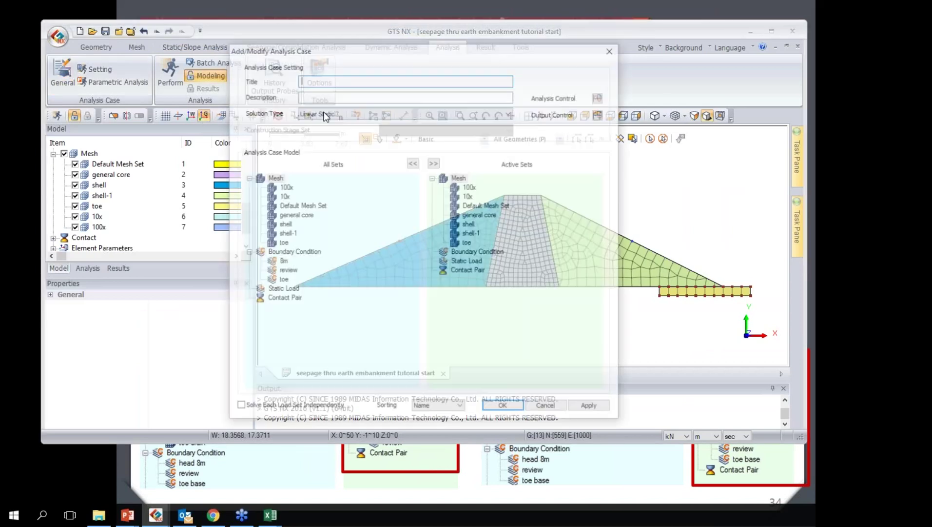
left_click(390, 112)
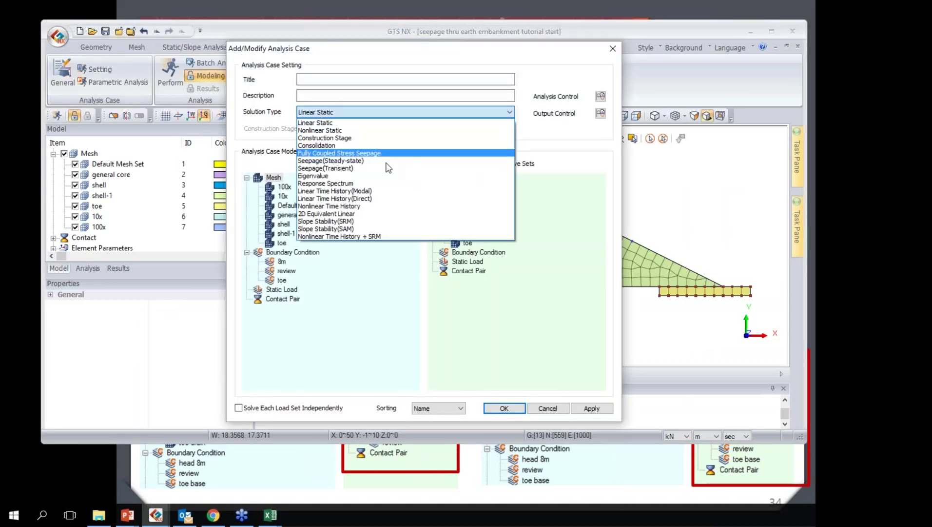
left_click(341, 160)
left_click(405, 79)
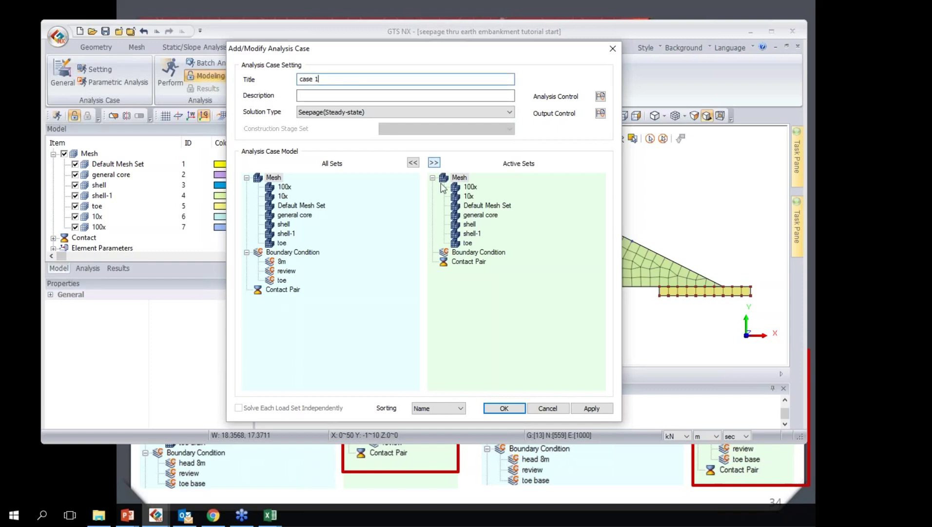
- Remove the 100x, 10x and toe meshes from case 1, activate boundary sets 8m and review, and apply the case
left_click(463, 187)
key("Delete")
key("Delete")
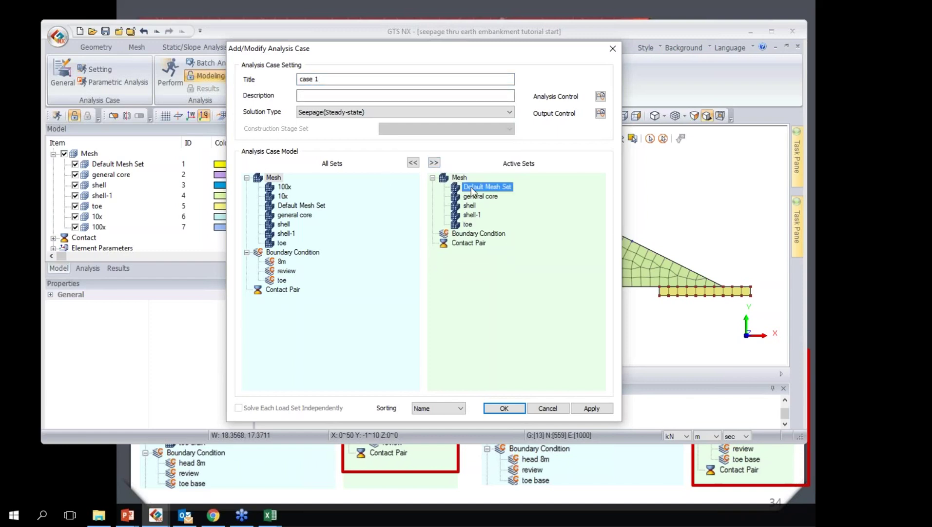
left_click(460, 225)
key("Delete")
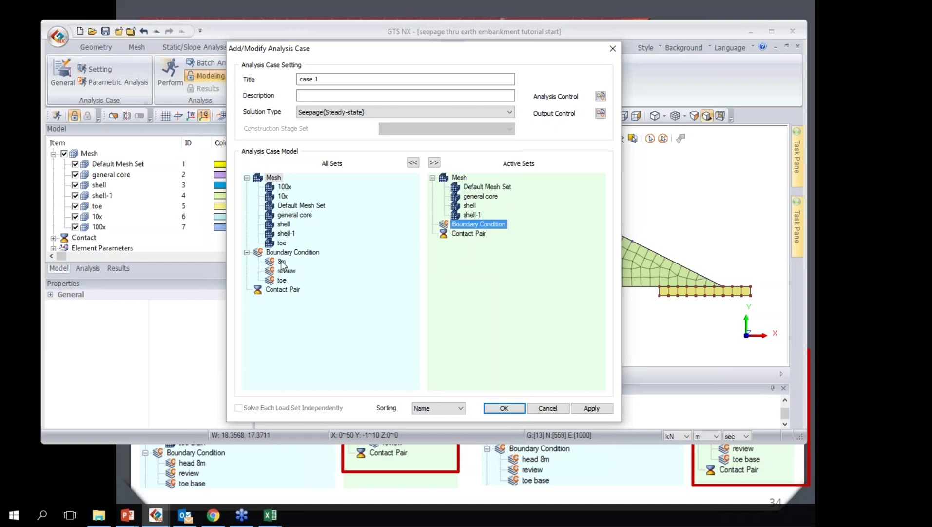
double_click(282, 261)
double_click(286, 271)
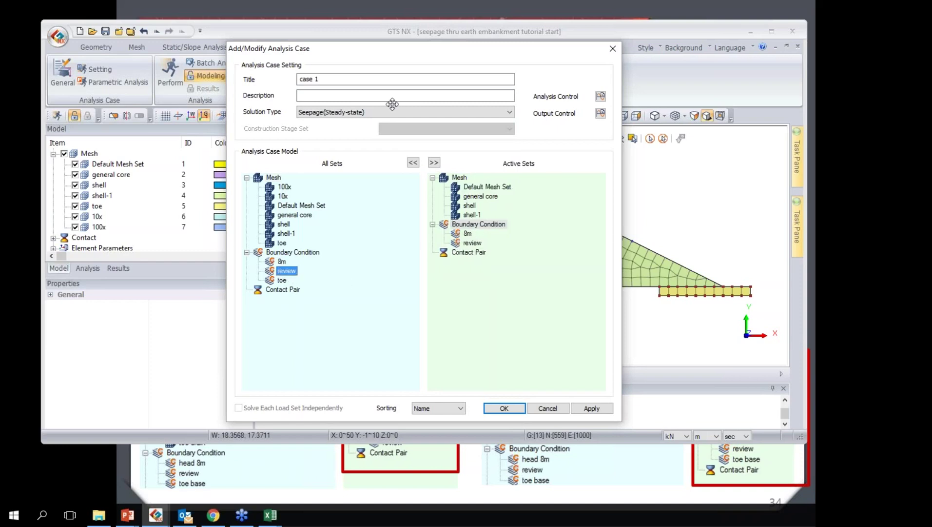
left_click(596, 412)
- Create case 2 by adding the toe mesh and the toe boundary set to the active sets
type("2")
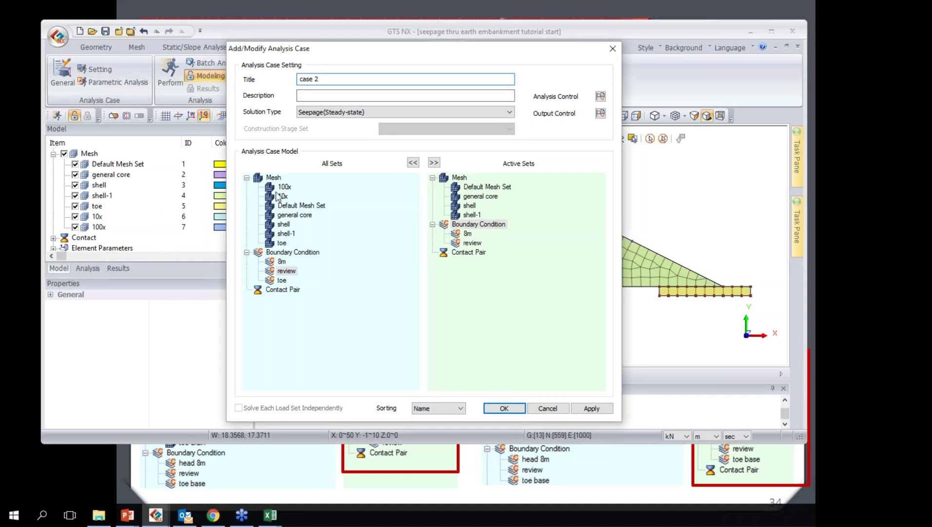
double_click(281, 242)
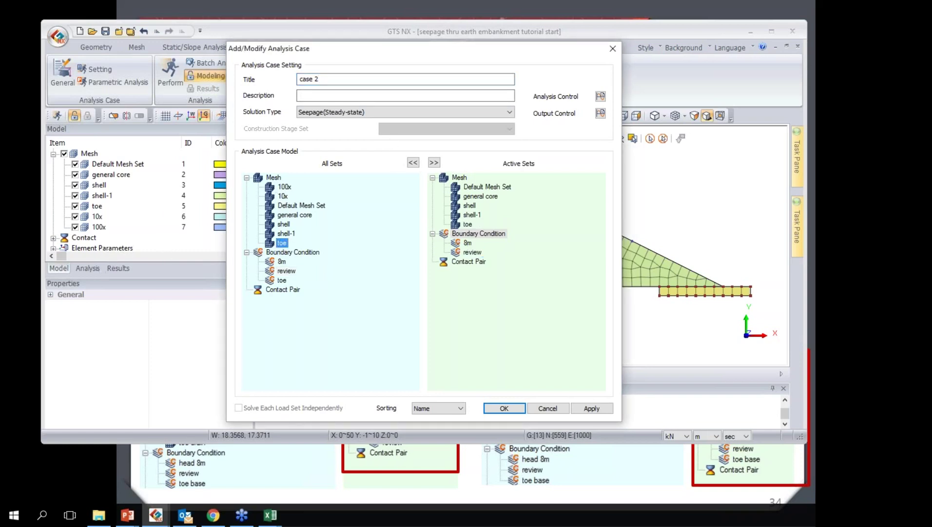
double_click(282, 280)
left_click(592, 407)
- Create case 3 by replacing the general core mesh with the 10x mesh in the active sets
double_click(320, 79)
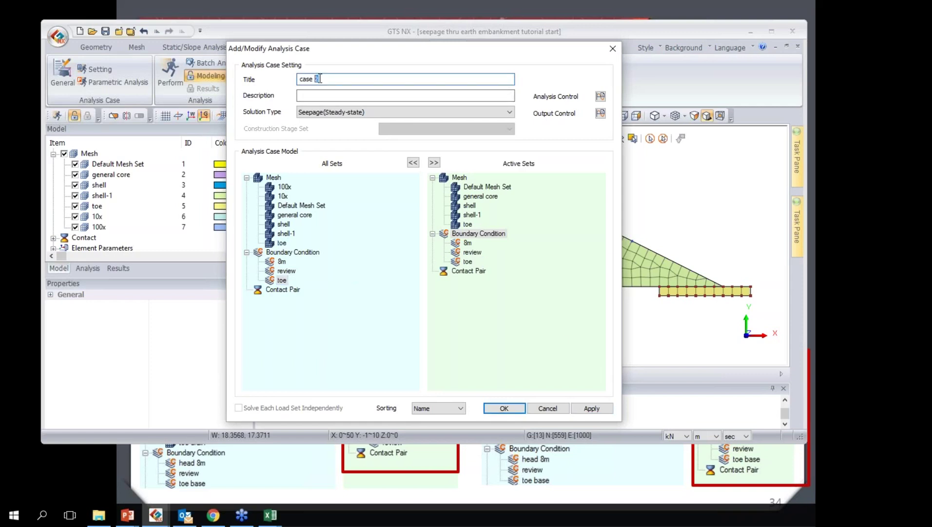
type("3")
left_click_drag(481, 196, 540, 327)
left_click(589, 408)
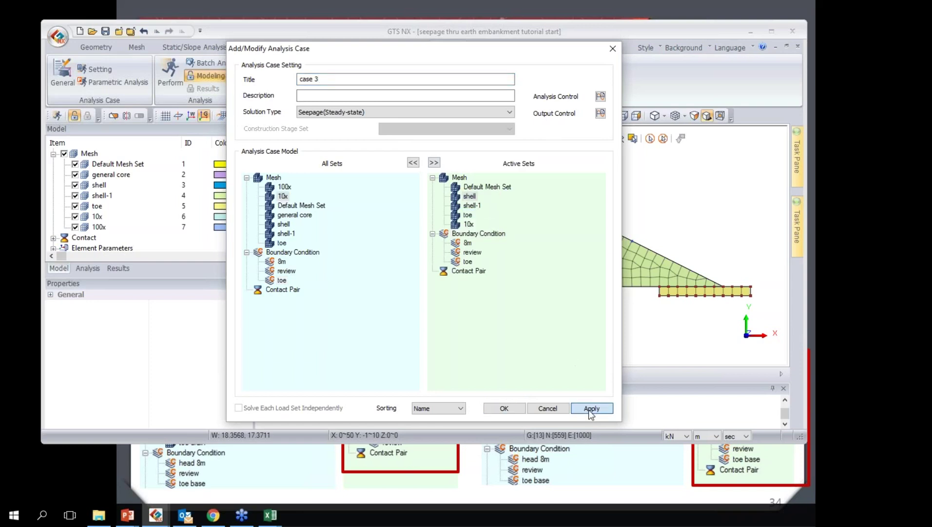
- Create case 4 by replacing the 10x mesh with the 100x mesh, and finish defining analysis cases
type("4")
left_click_drag(468, 224, 409, 231)
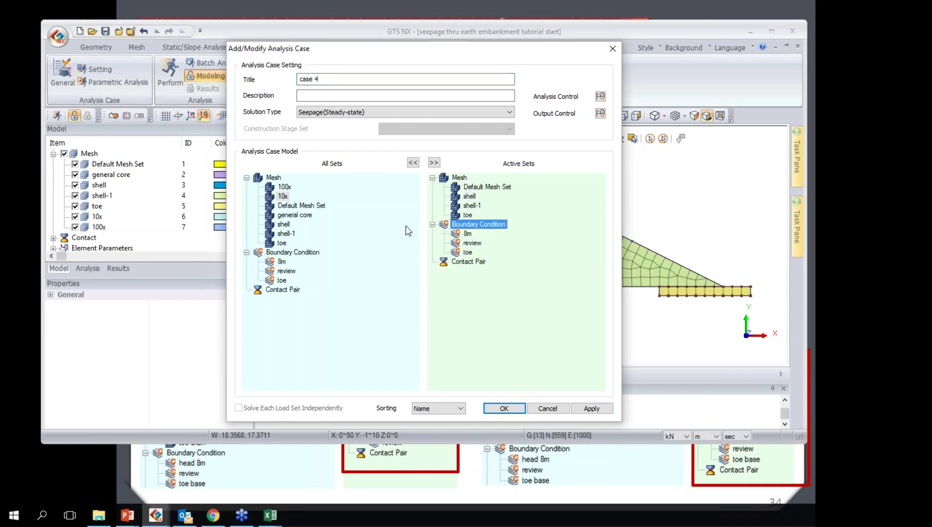
left_click_drag(283, 186, 515, 294)
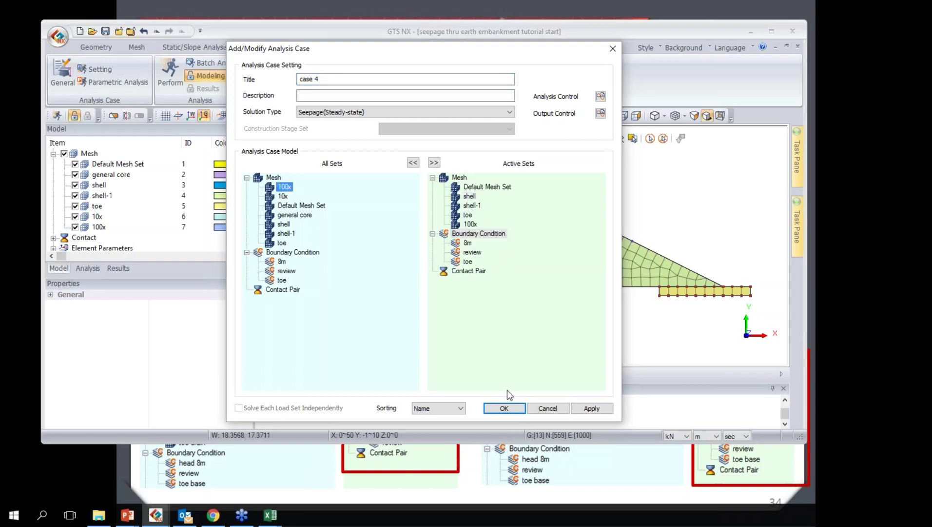
left_click(505, 407)
- Check the analysis cases in the analysis tree and run the solver for cases 1 to 4
left_click(88, 267)
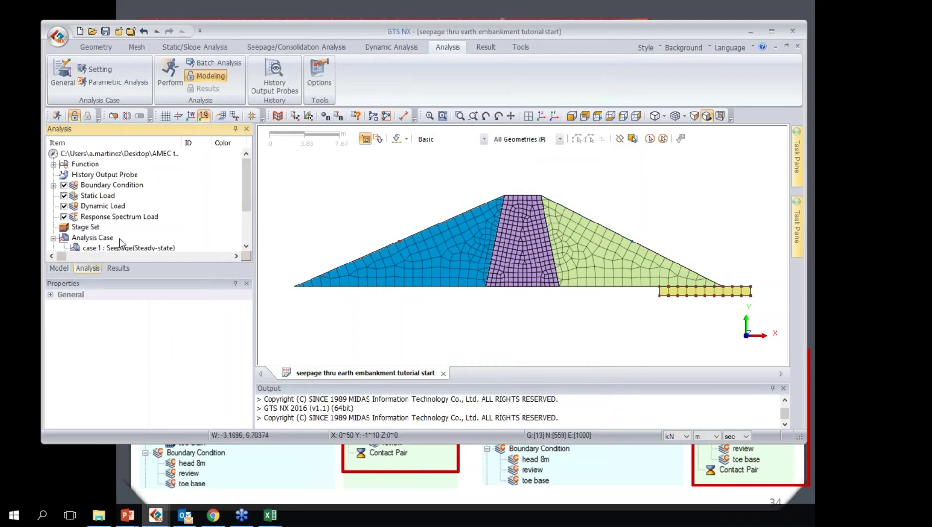
scroll(120, 238, "down", 3)
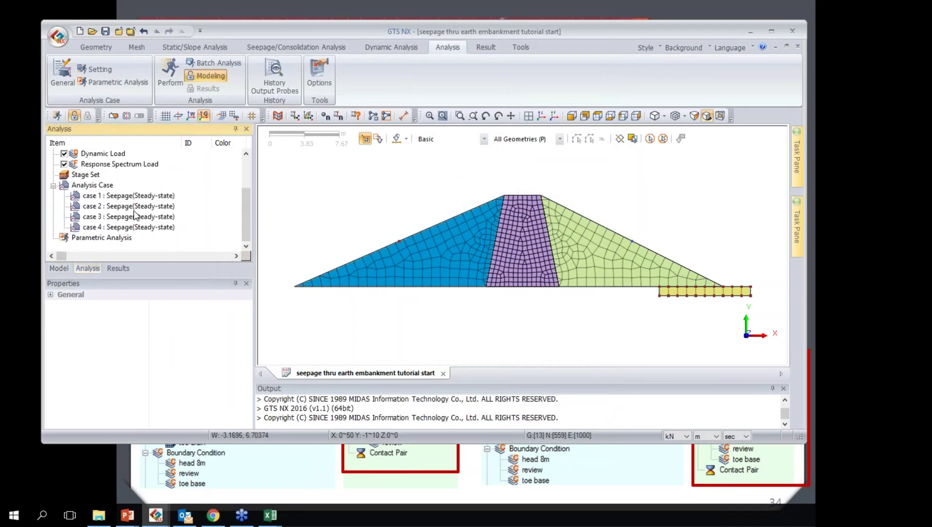
left_click(161, 71)
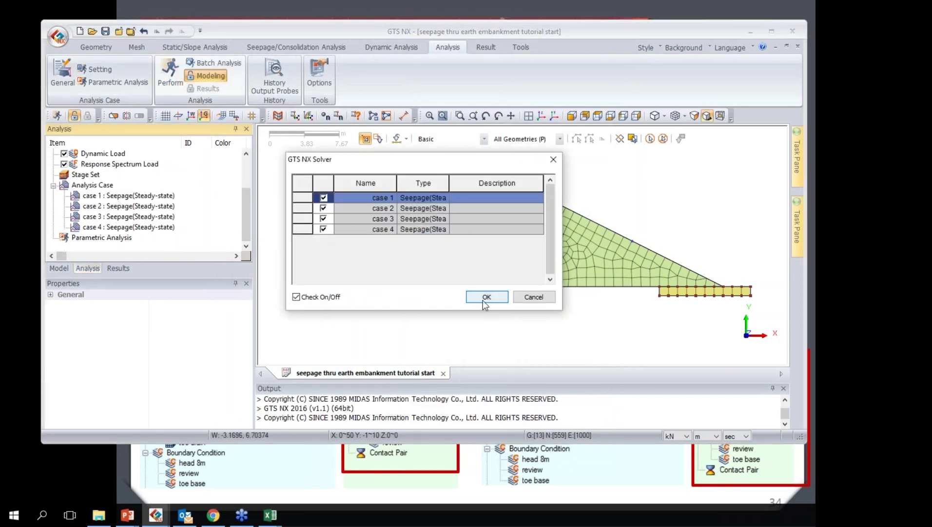
left_click(486, 297)
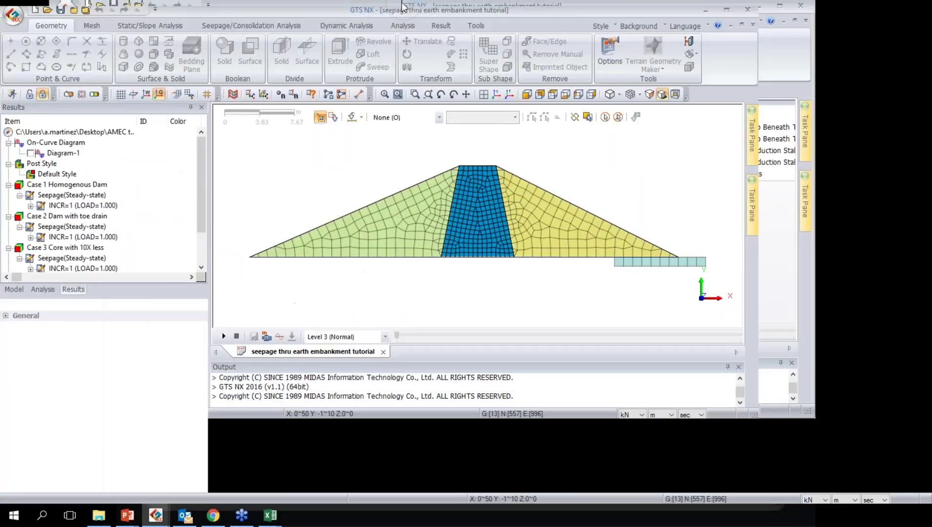
- Expand the INCR=1 results of all four cases in the completed seepage thru earth embankment tutorial model
scroll(147, 176, "down", 2)
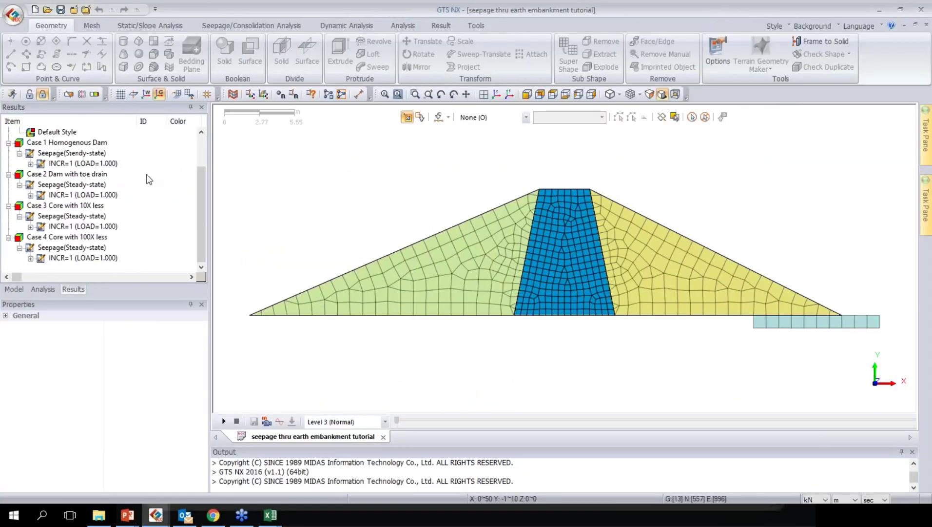
left_click(30, 163)
left_click(30, 215)
scroll(35, 241, "down", 1)
left_click(31, 237)
scroll(34, 238, "down", 1)
left_click(30, 258)
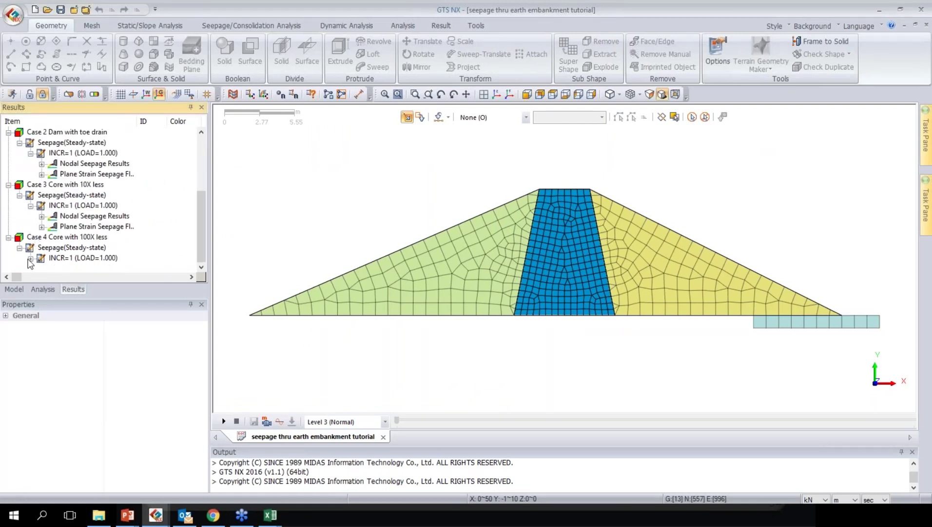
scroll(33, 260, "down", 1)
scroll(47, 190, "up", 4)
- Display the nodal total head contour for Case 1 Homogenous Dam
left_click(42, 185)
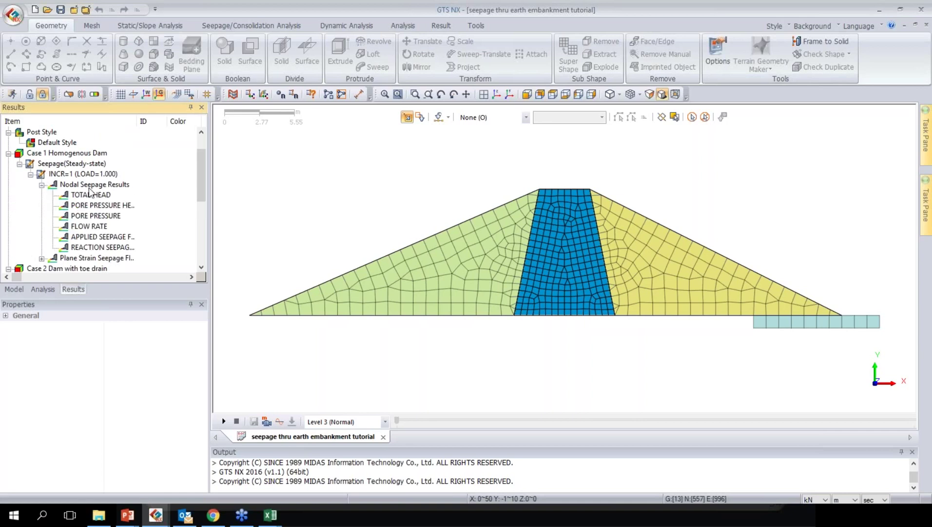
double_click(82, 195)
scroll(80, 200, "down", 2)
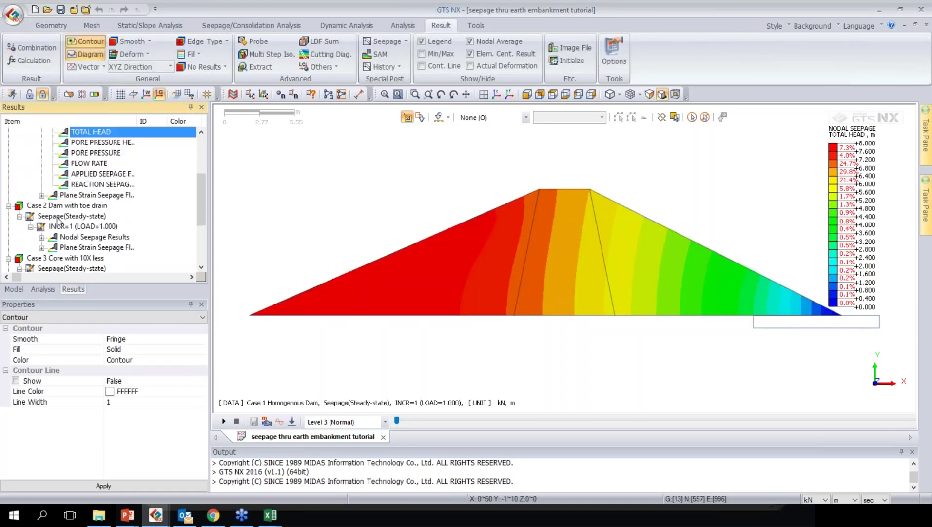
- Display the nodal total head contours for Case 2 Dam with toe drain, Case 3 Core with 10X less and Case 4 Core with 100X less
scroll(42, 239, "down", 1)
left_click(87, 207)
scroll(87, 211, "down", 4)
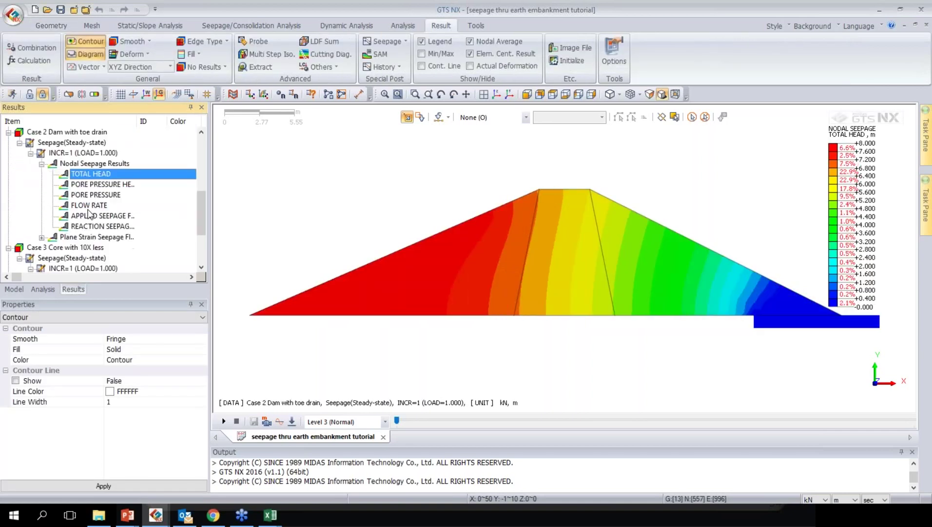
left_click(43, 196)
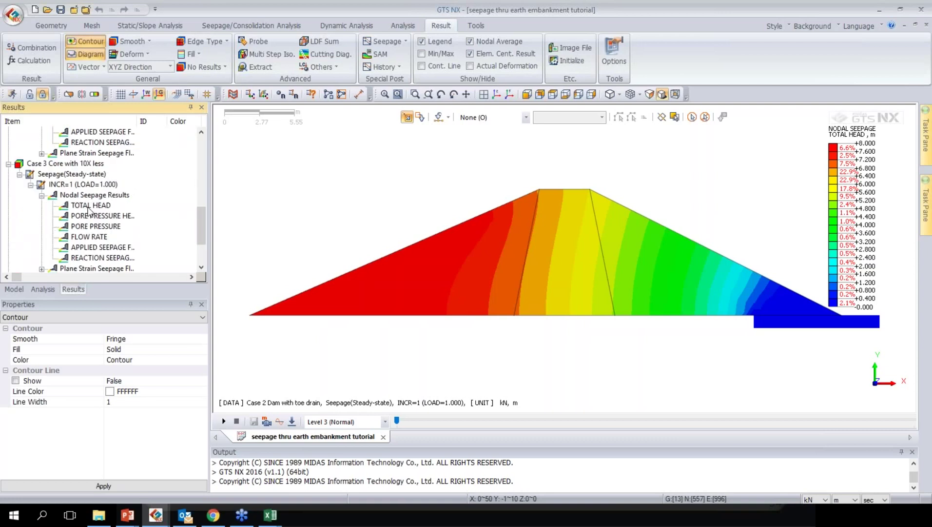
left_click(89, 206)
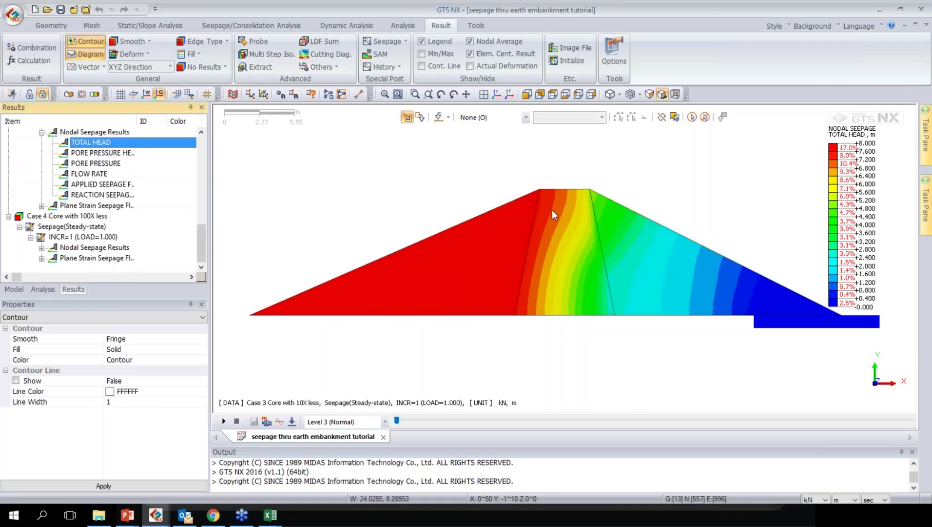
left_click(42, 247)
left_click(96, 208)
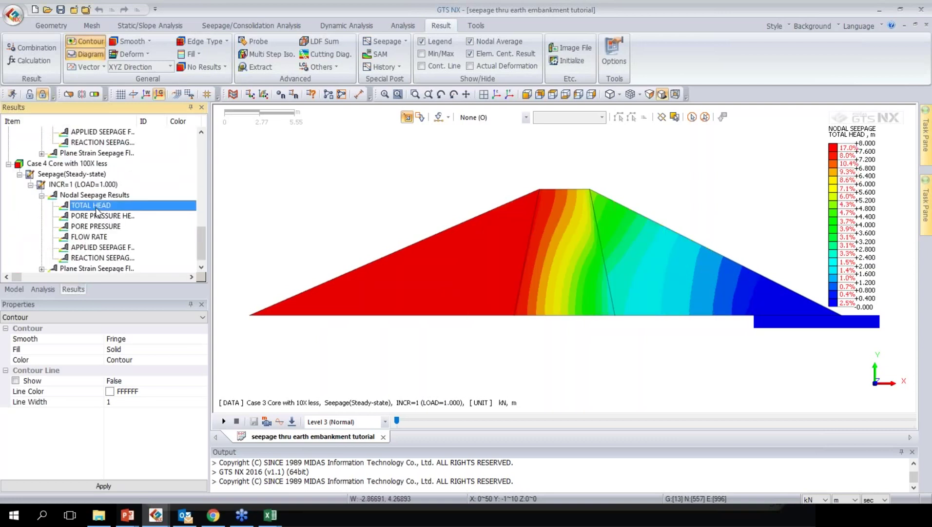
- View Case 4's nodal pore pressure head contour, followed by its plane strain X hydraulic gradient and X seepage flow velocity contours
left_click(99, 216)
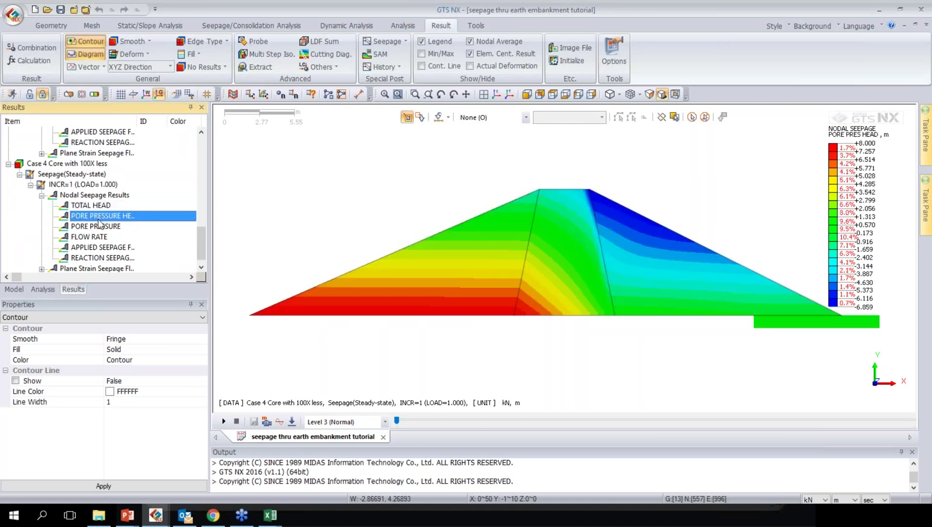
left_click(41, 268)
left_click(104, 163)
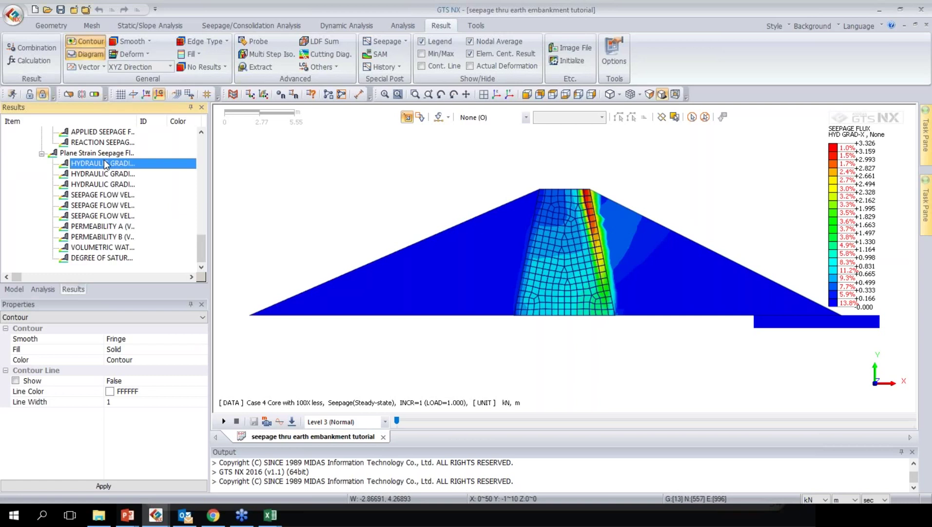
left_click(102, 195)
scroll(109, 207, "up", 2)
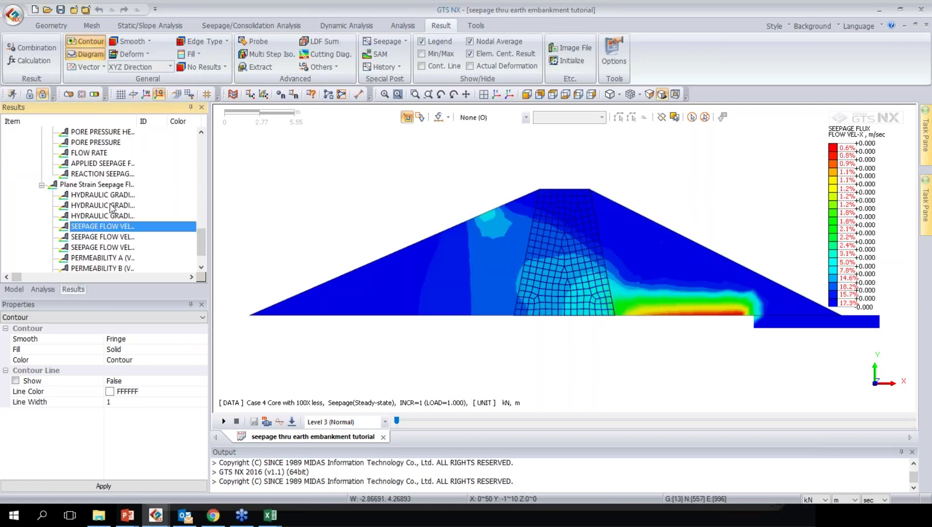
- Return to Case 4's nodal seepage results and display the pore pressure head contour
scroll(112, 207, "down", 2)
scroll(111, 207, "up", 2)
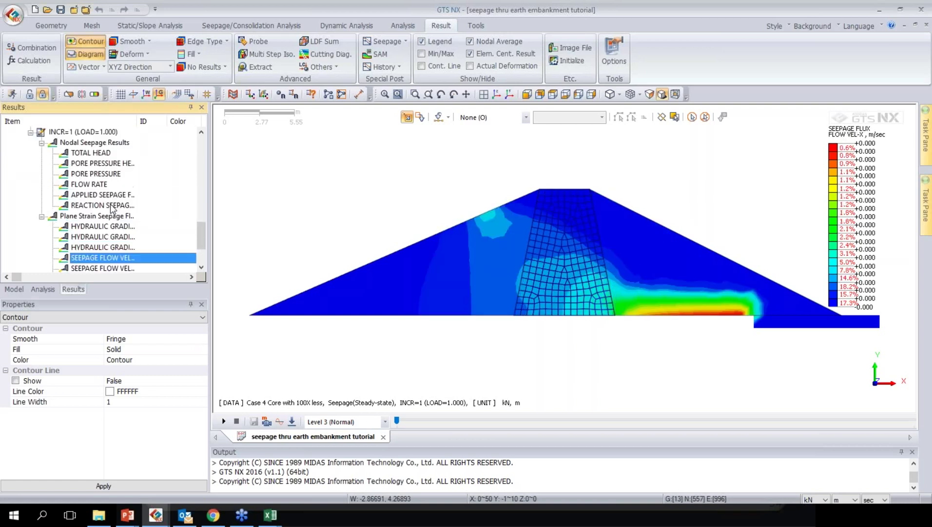
left_click(103, 175)
left_click(99, 164)
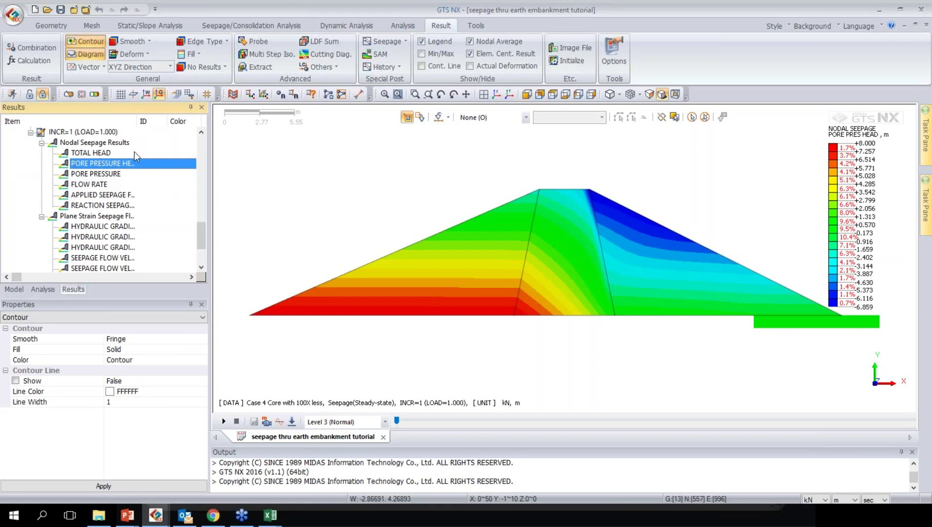
- Plot a Multi Step Iso Surface of Case 1 Homogenous Dam's nodal PORE PRESSURE HEAD at an iso value of 0
left_click(267, 54)
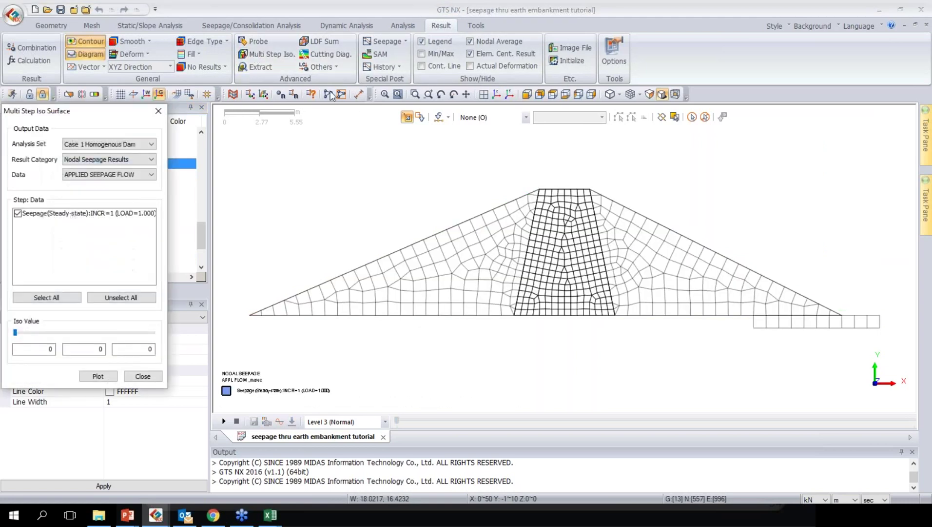
left_click_drag(120, 112, 285, 102)
left_click(262, 151)
left_click(260, 158)
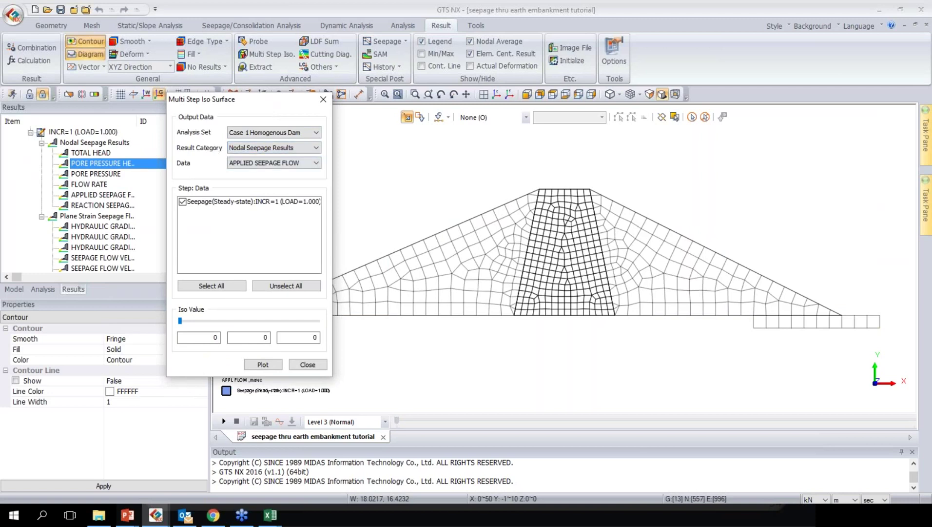
left_click(273, 163)
left_click(264, 169)
double_click(248, 337)
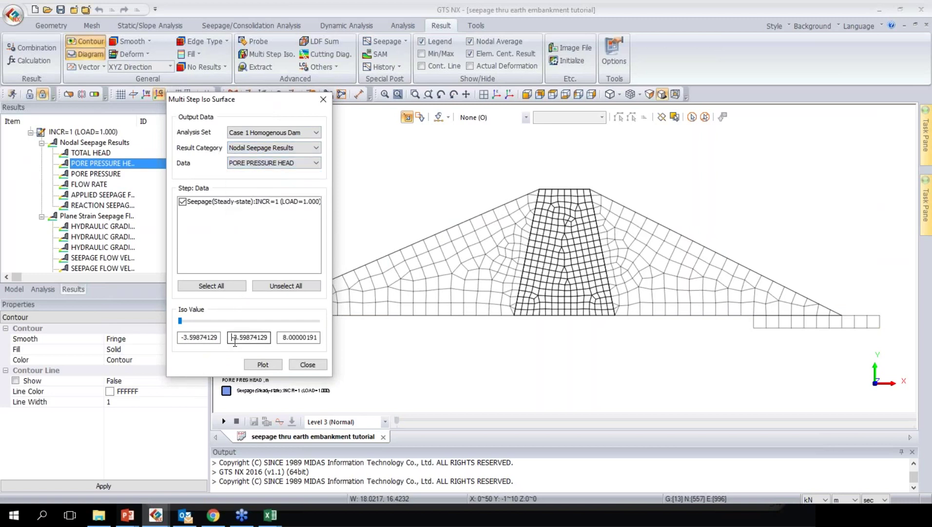
type("0")
key("Return")
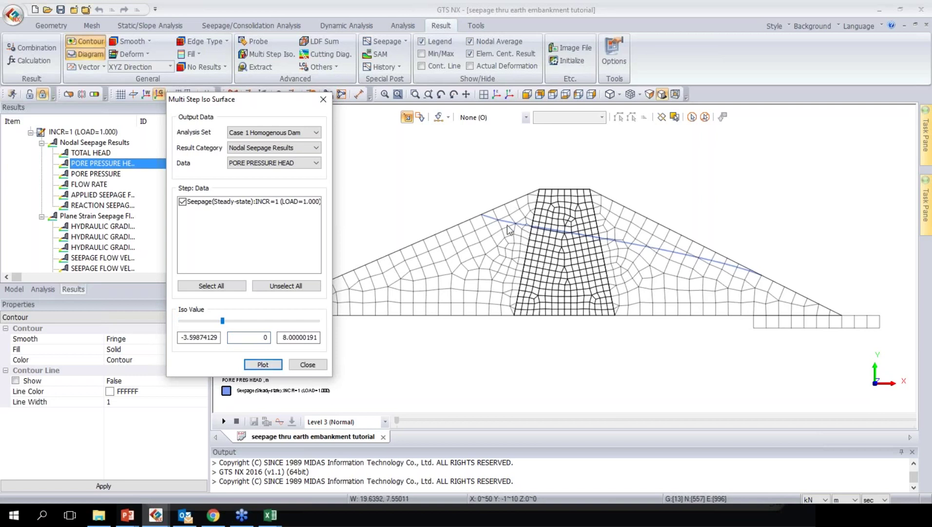
- Plot the PORE PRESSURE HEAD iso surface at 0 for Case 4 Core with 100X less, and close the iso surface settings
left_click(279, 136)
left_click(254, 166)
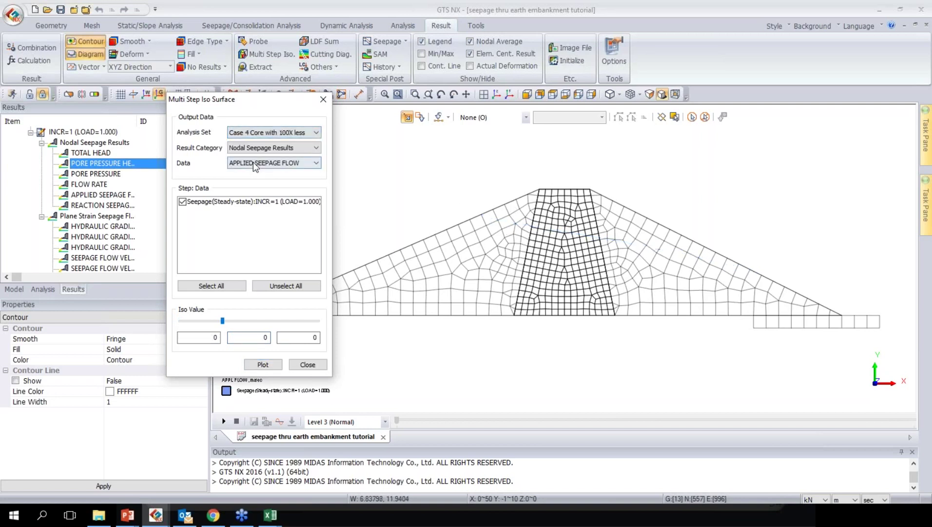
left_click(261, 164)
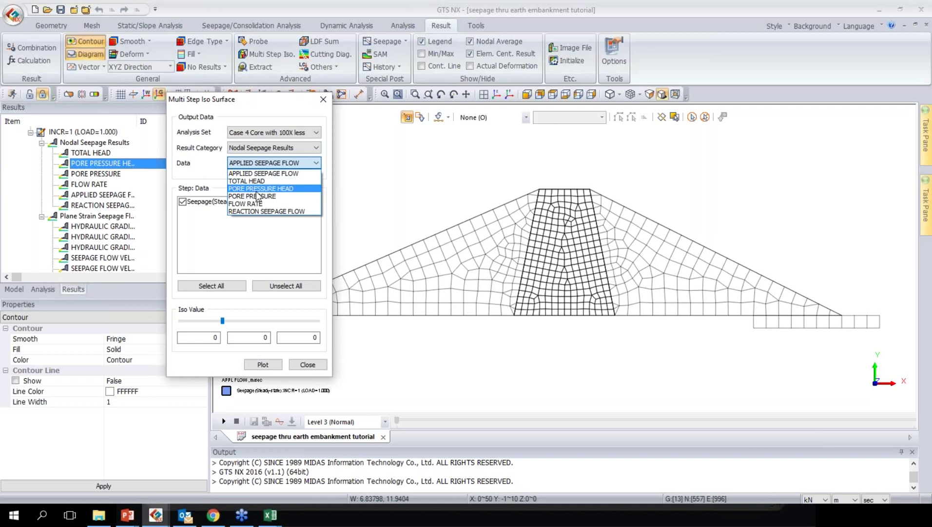
left_click(261, 189)
left_click_drag(227, 342, 234, 340)
double_click(256, 336)
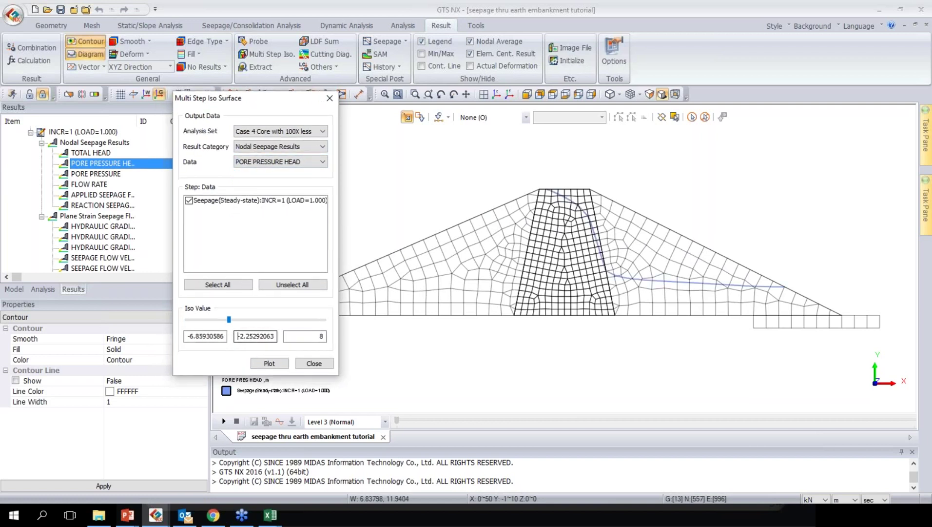
type("0")
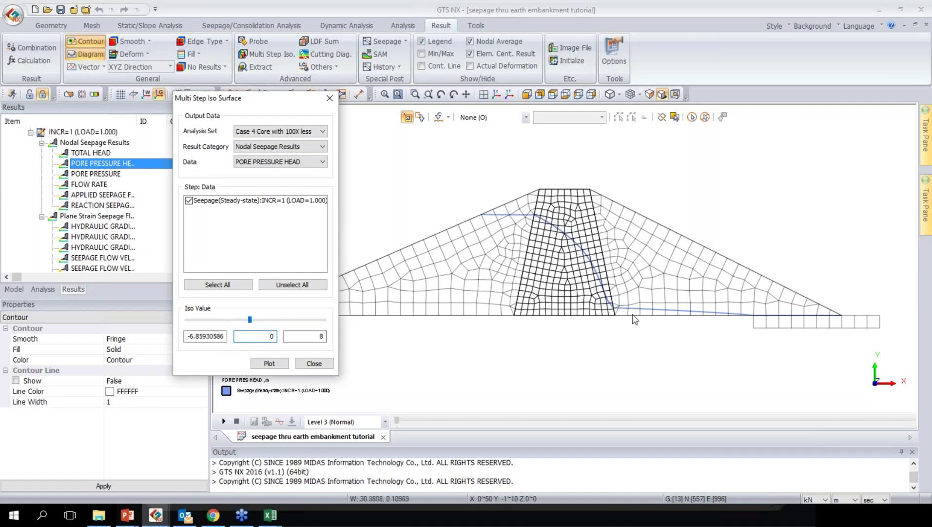
left_click(330, 98)
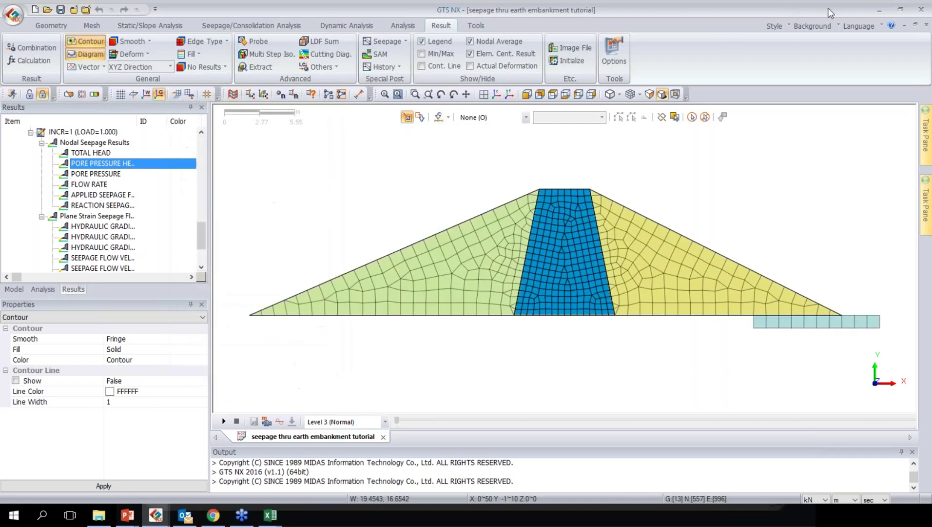
- Minimize both GTS NX windows and advance the PowerPoint presentation to the Case 2 Results slide
left_click(879, 10)
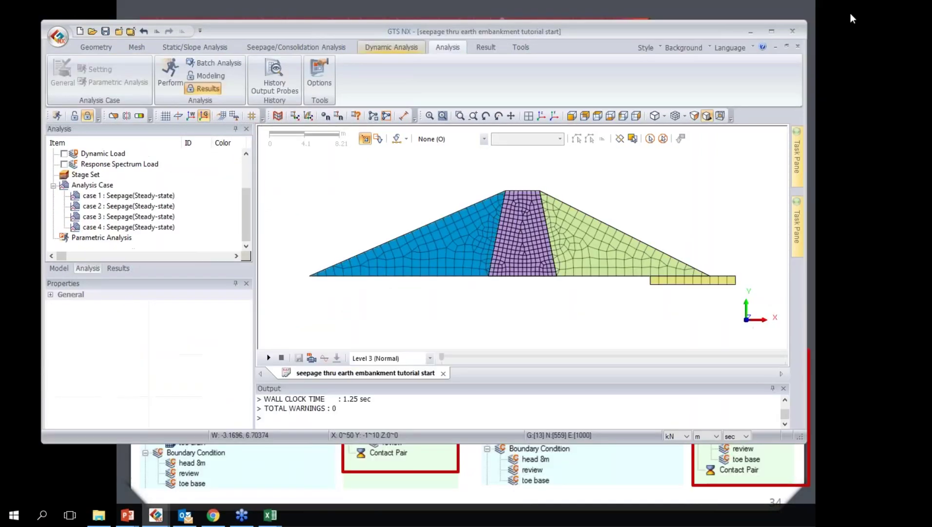
left_click(390, 411)
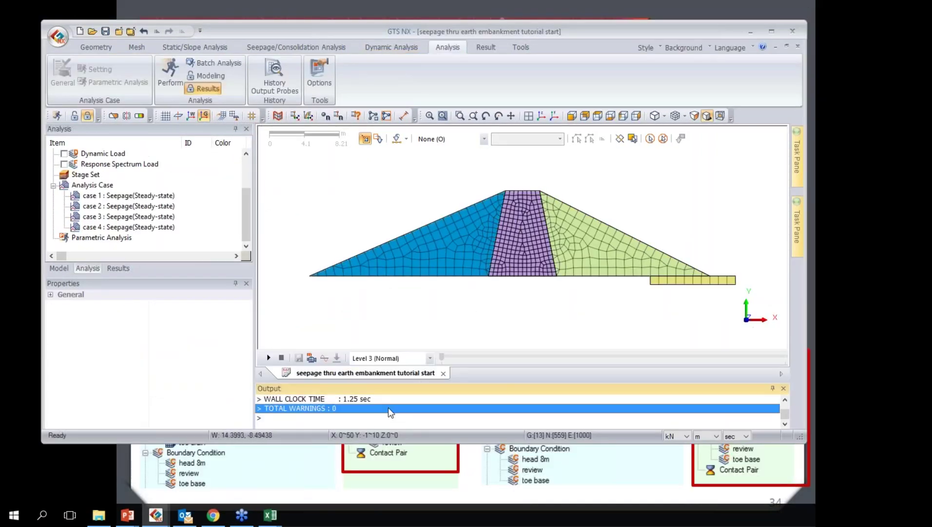
left_click(743, 34)
key("Right")
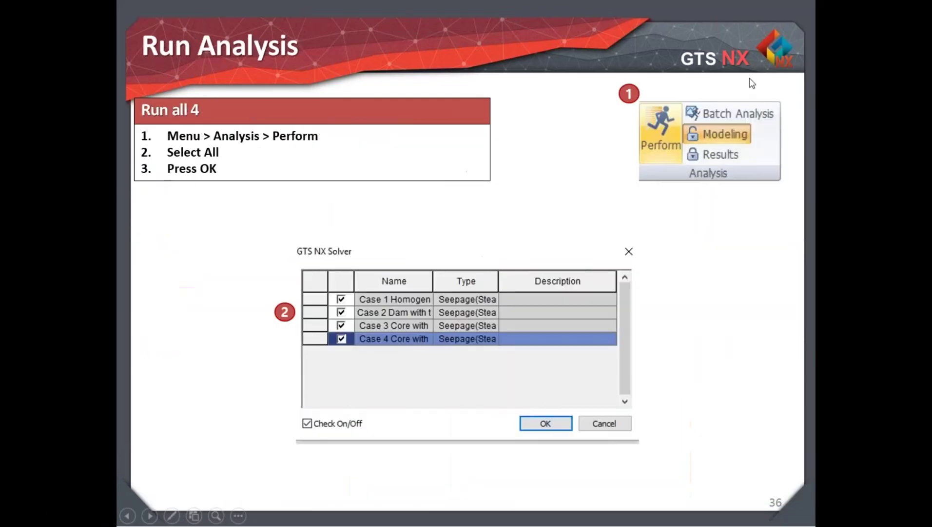
key("Right")
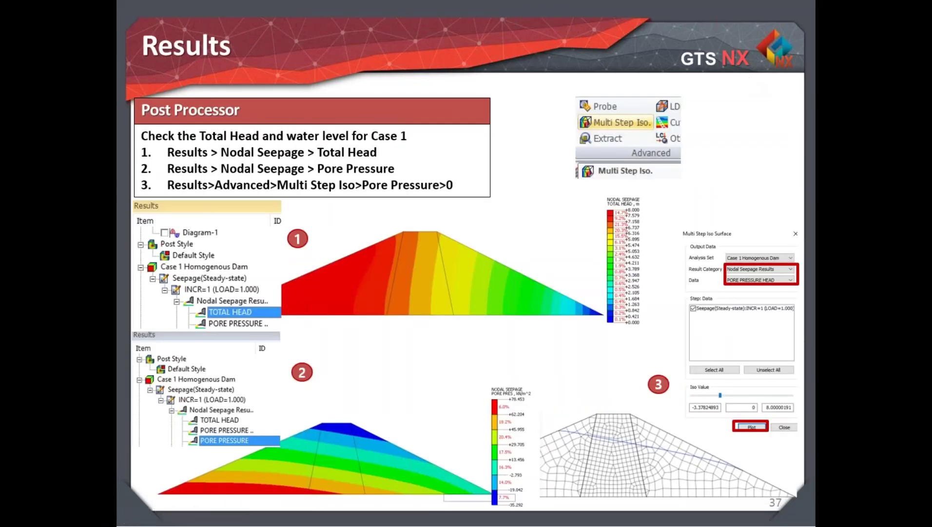
key("Right")
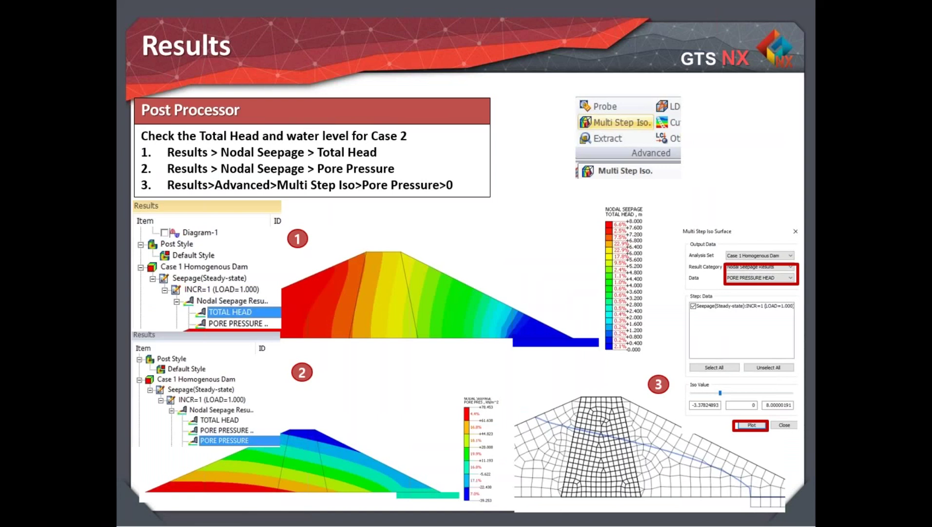